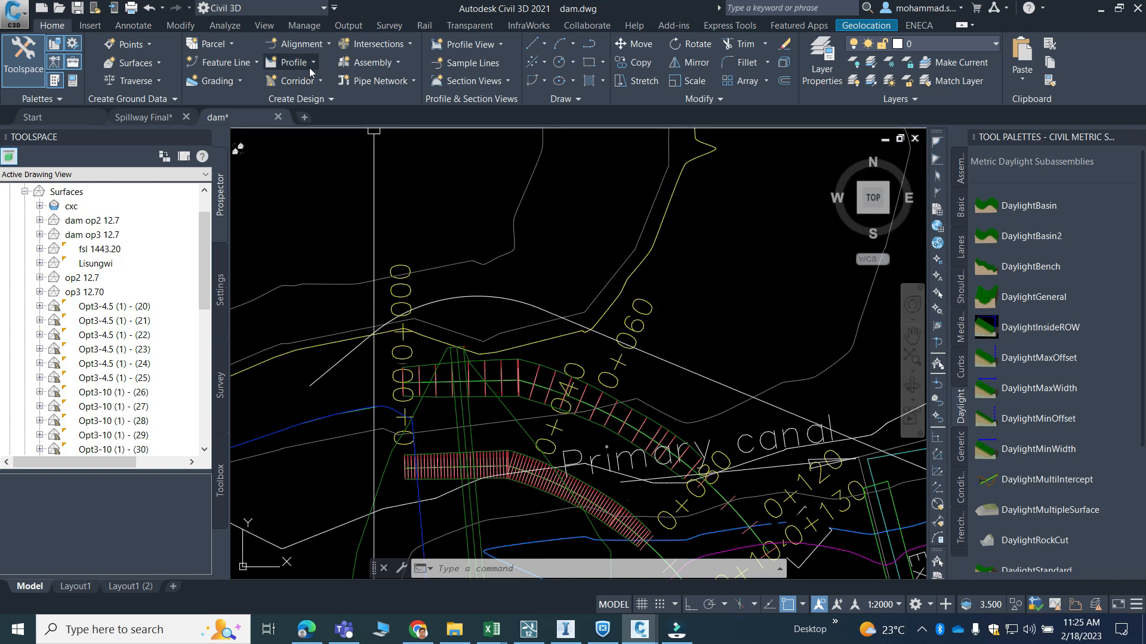
left_click(491, 297)
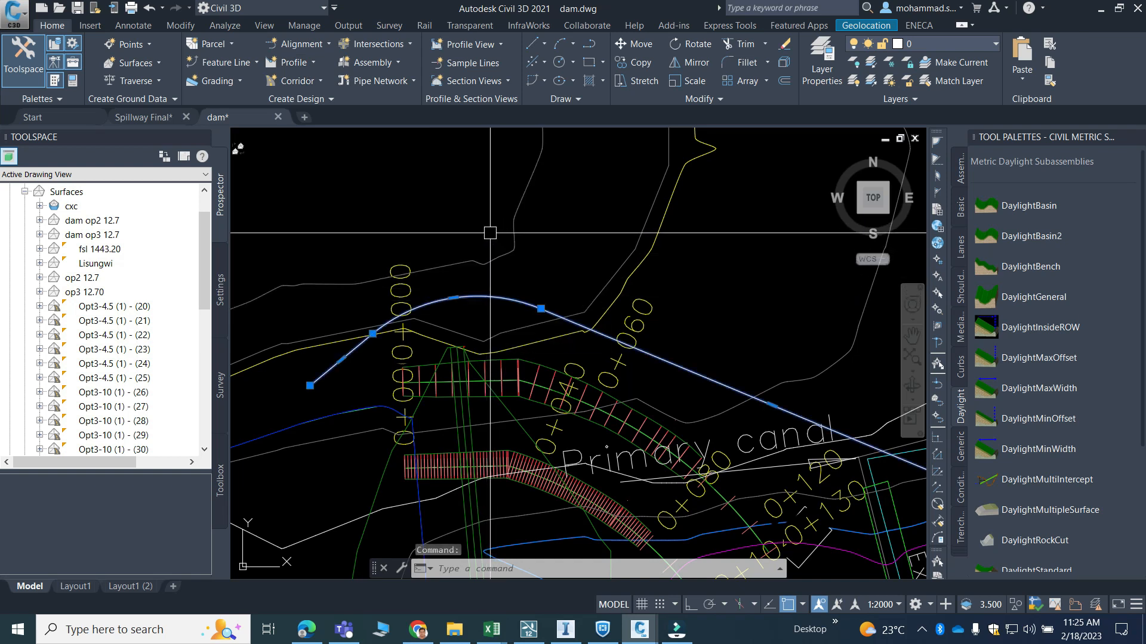
key("Escape")
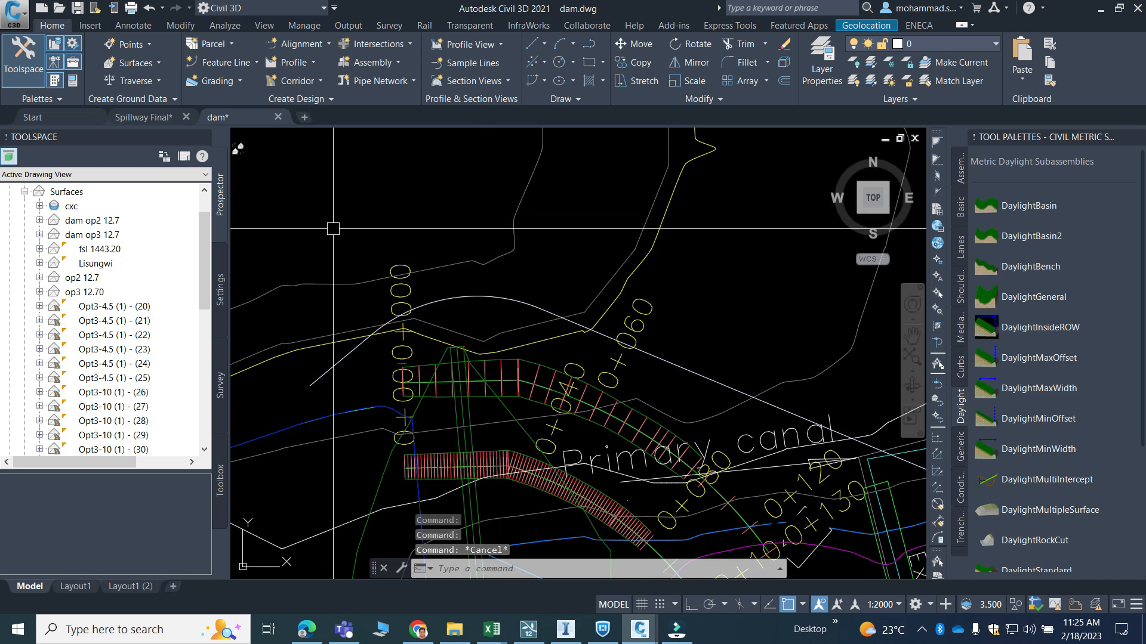
left_click(314, 62)
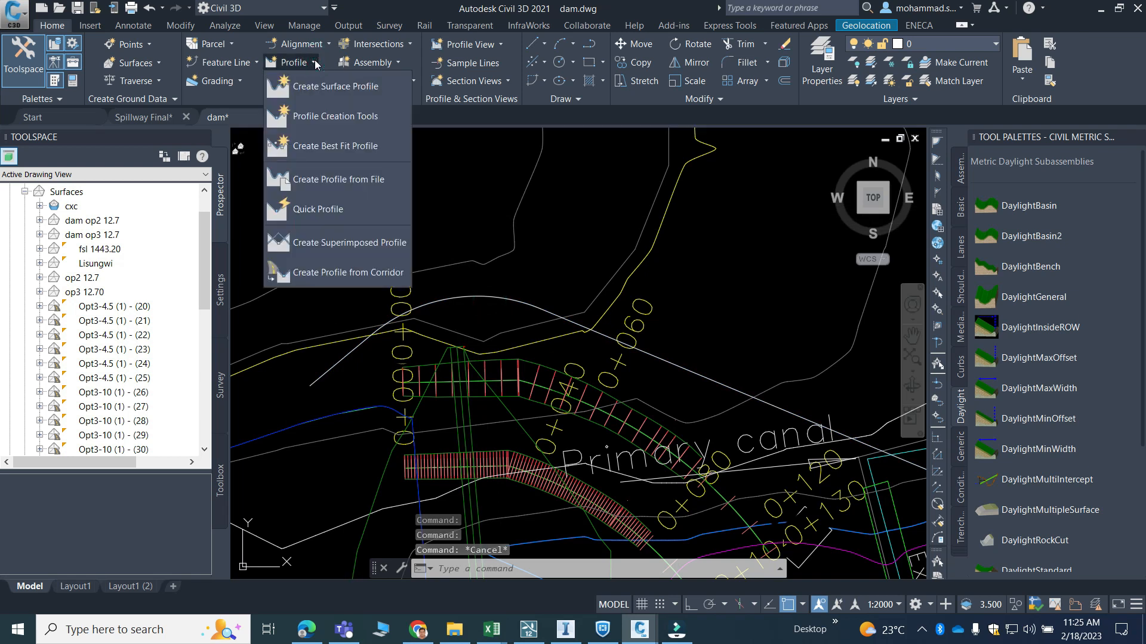
left_click(316, 64)
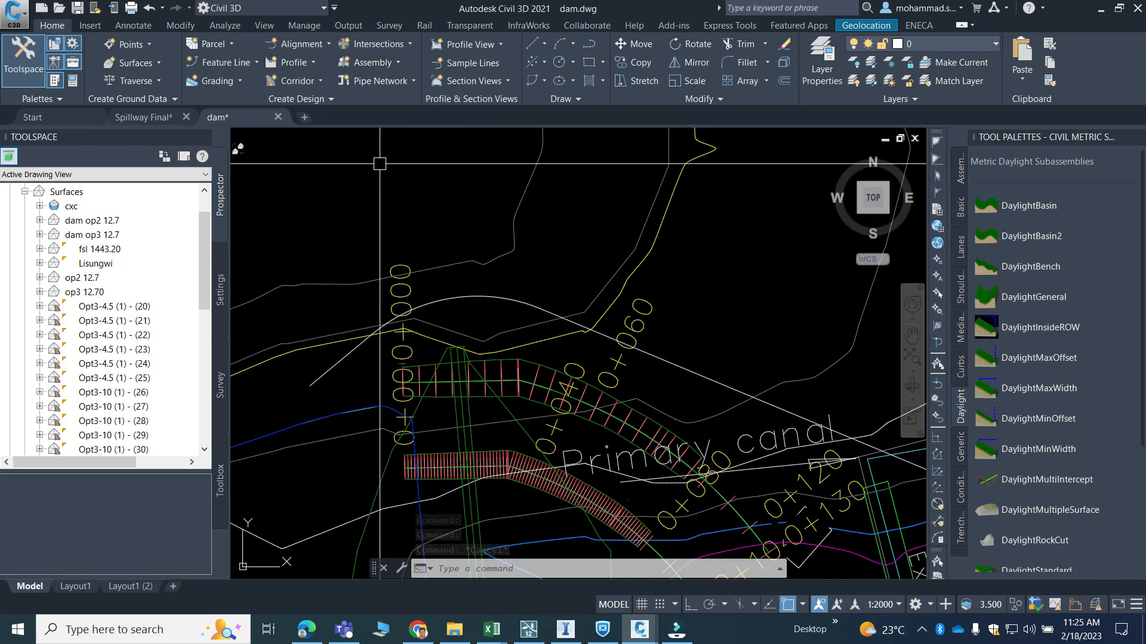
Step: Create the centerline alignment Spillway op3 12.7 18 from the curved polyline, keeping its direction and the default alignment settings
left_click(330, 45)
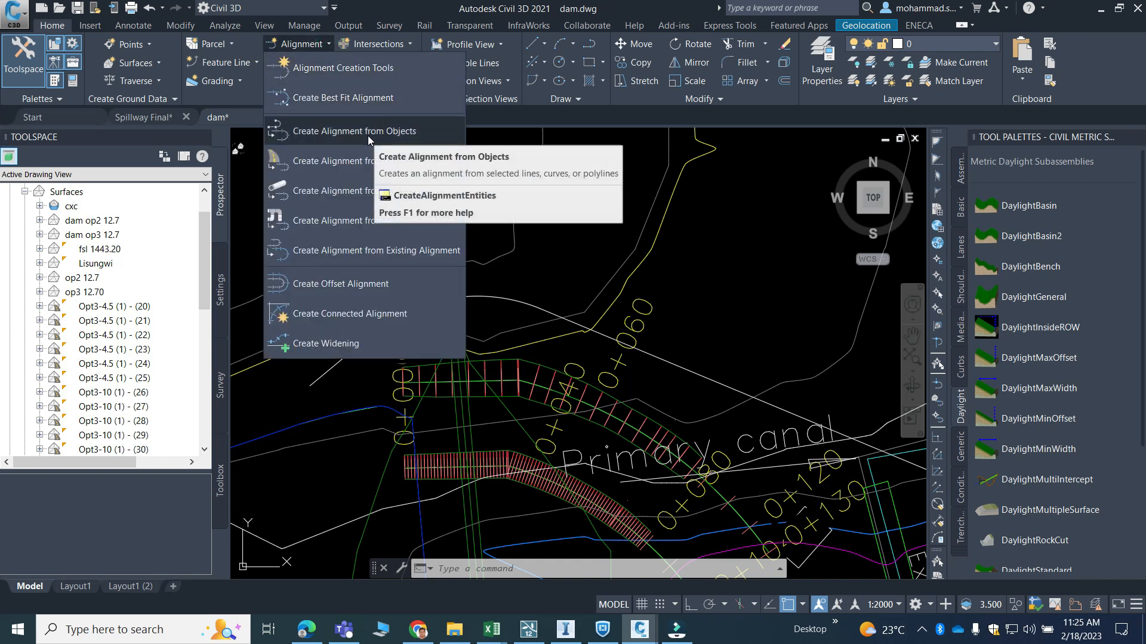
left_click(331, 131)
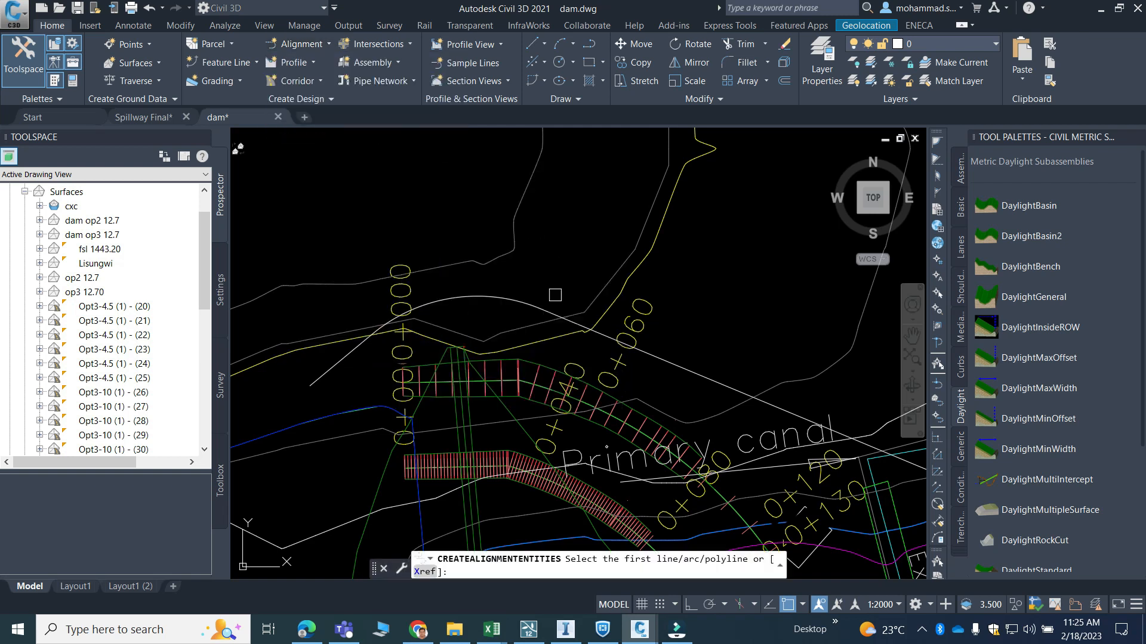
left_click(522, 300)
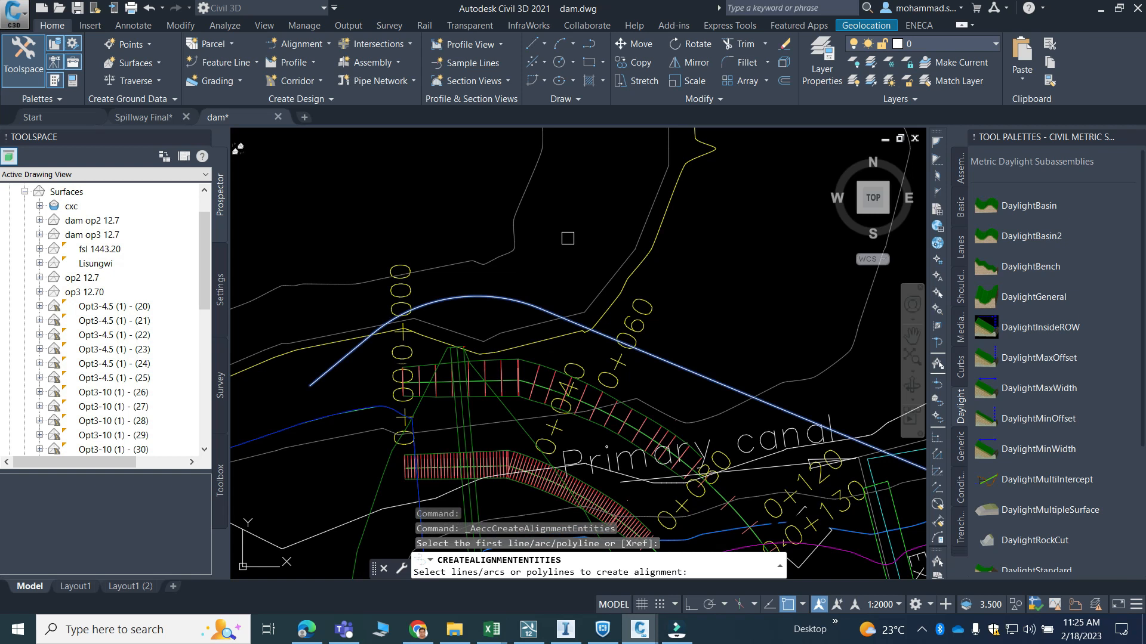
key("Return")
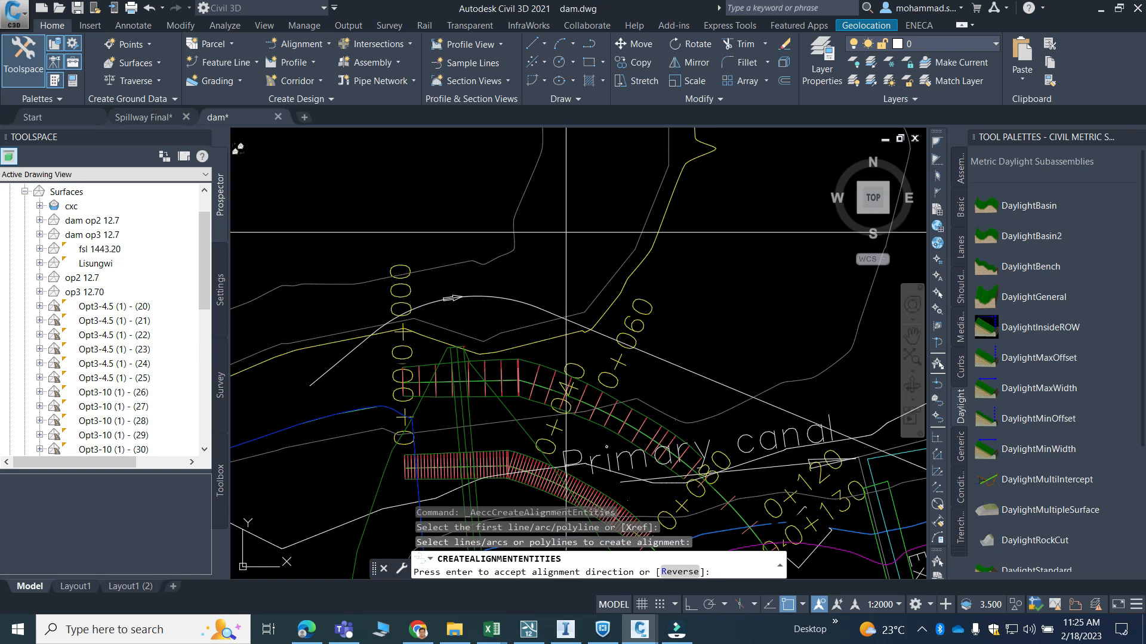
key("Return")
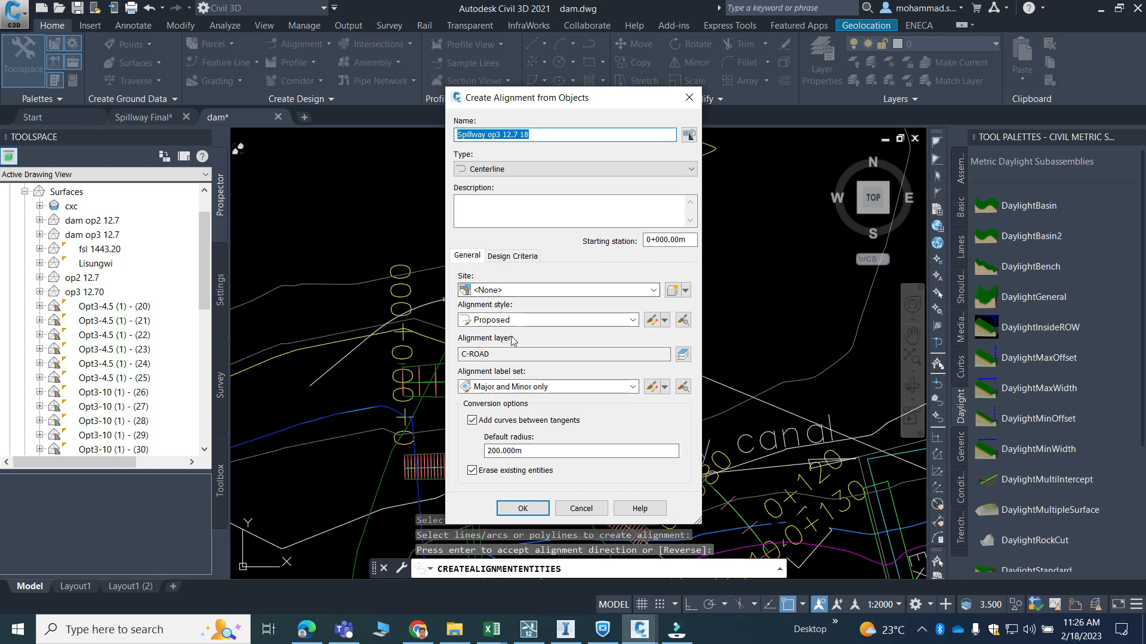
left_click(523, 509)
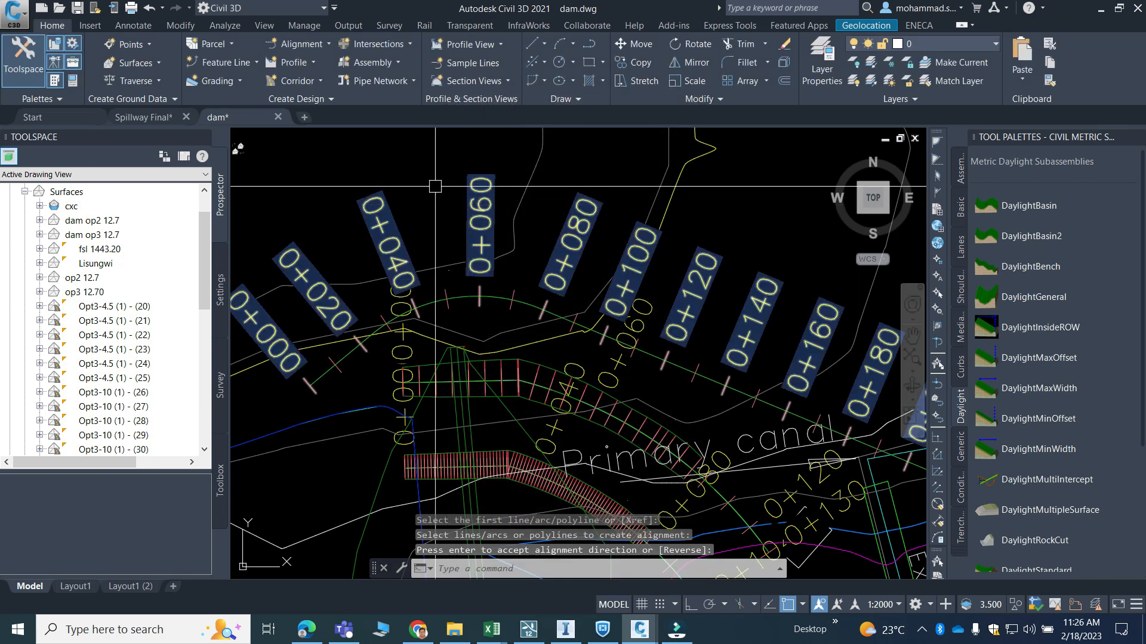
Step: Set up a surface profile for the new Spillway op3 12.7 18 alignment by adding the Lisungwi surface to its profile list
scroll(432, 185, "down", 6)
scroll(400, 203, "up", 4)
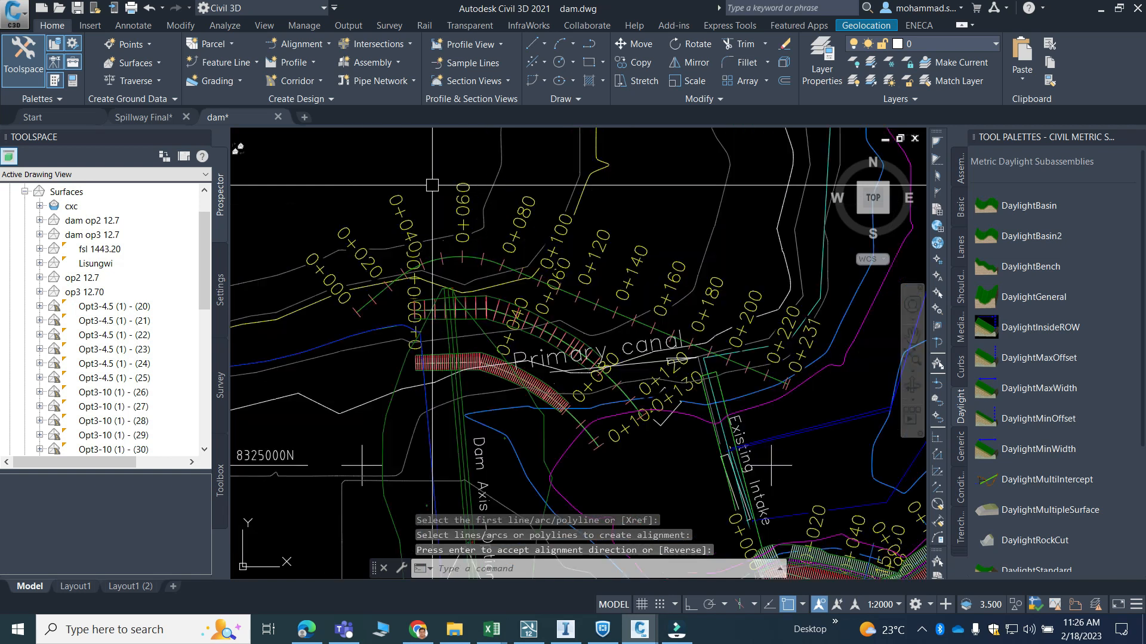
scroll(481, 210, "down", 3)
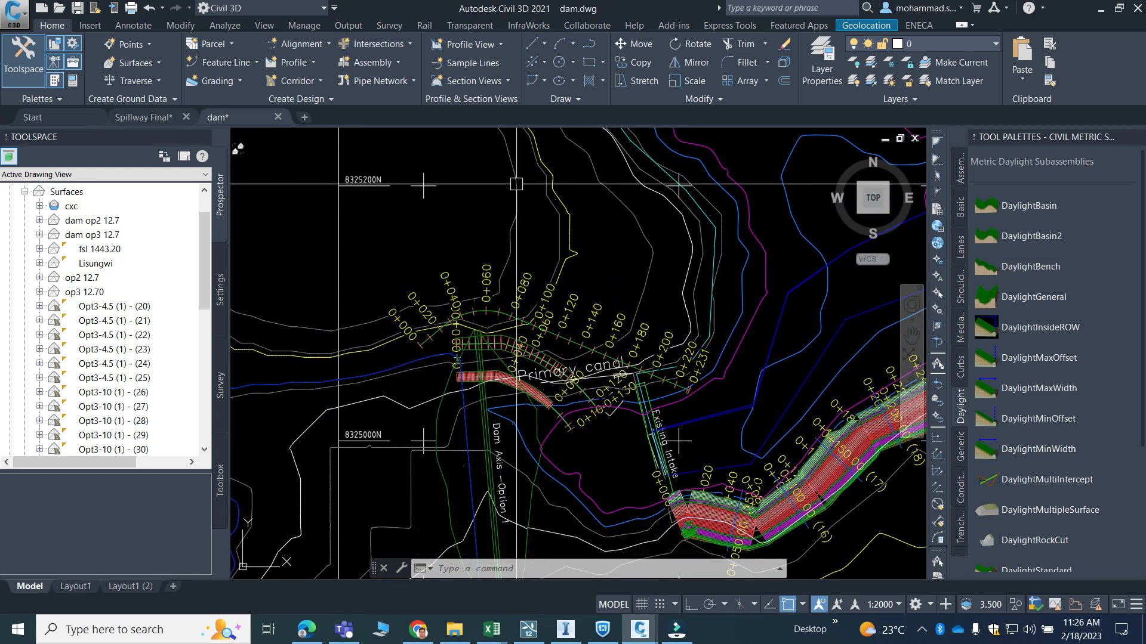
left_click(306, 64)
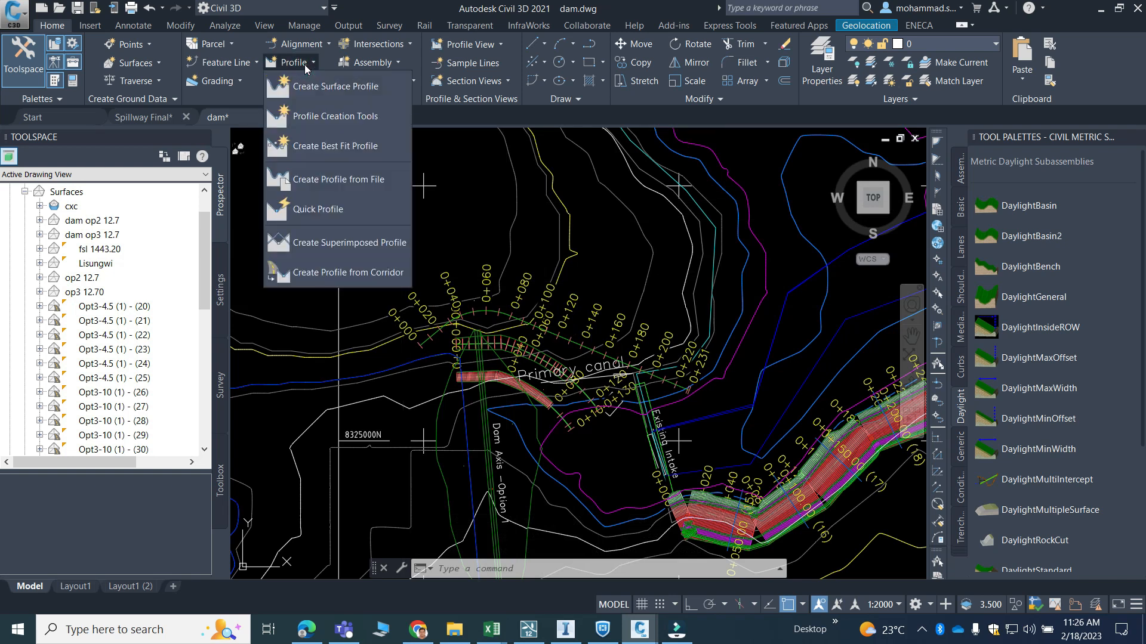
left_click(318, 84)
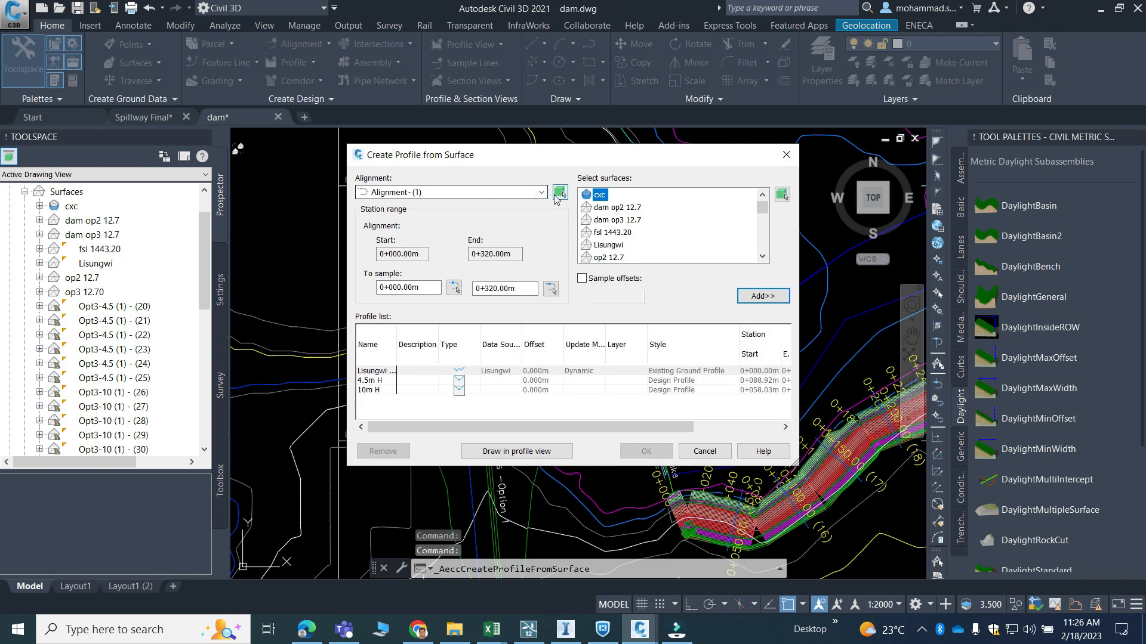
left_click(560, 192)
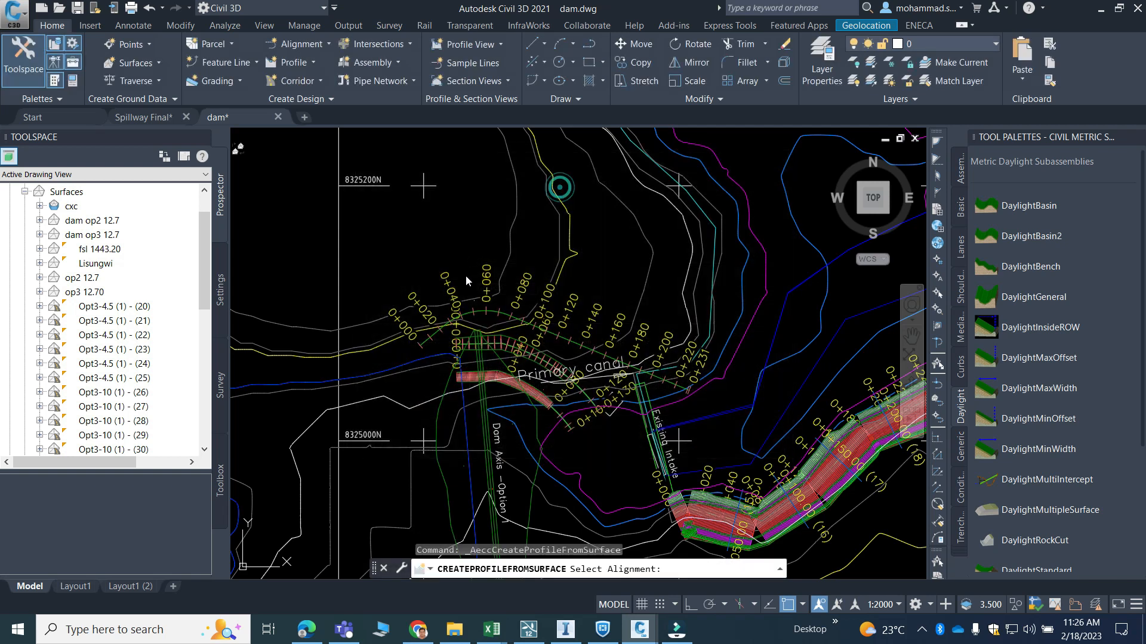
scroll(440, 326, "up", 5)
left_click(492, 326)
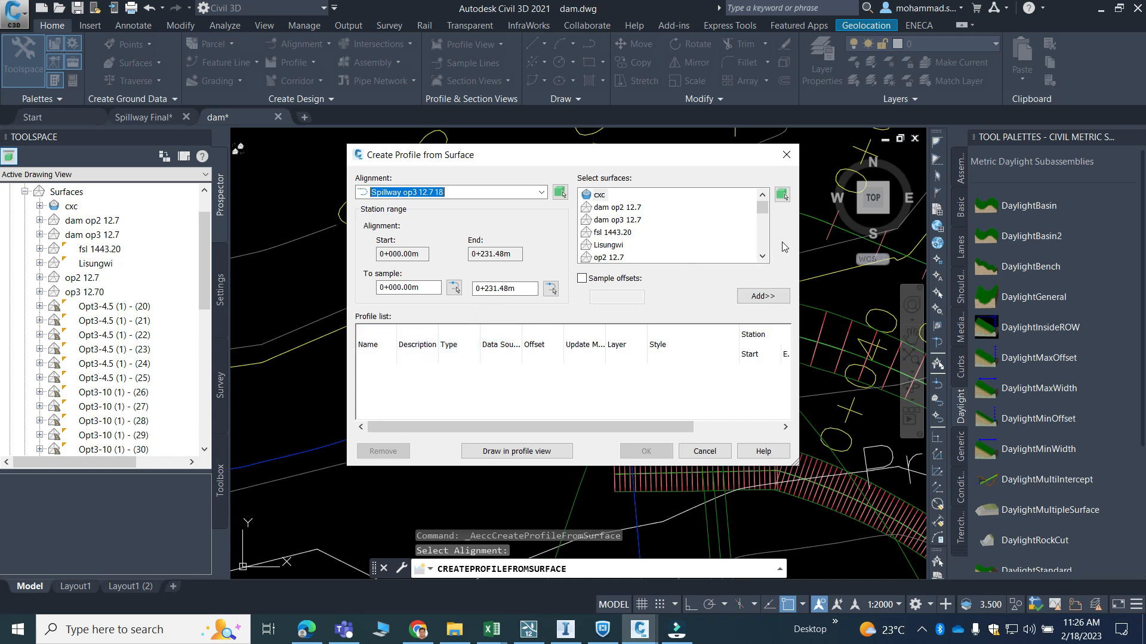
left_click(605, 246)
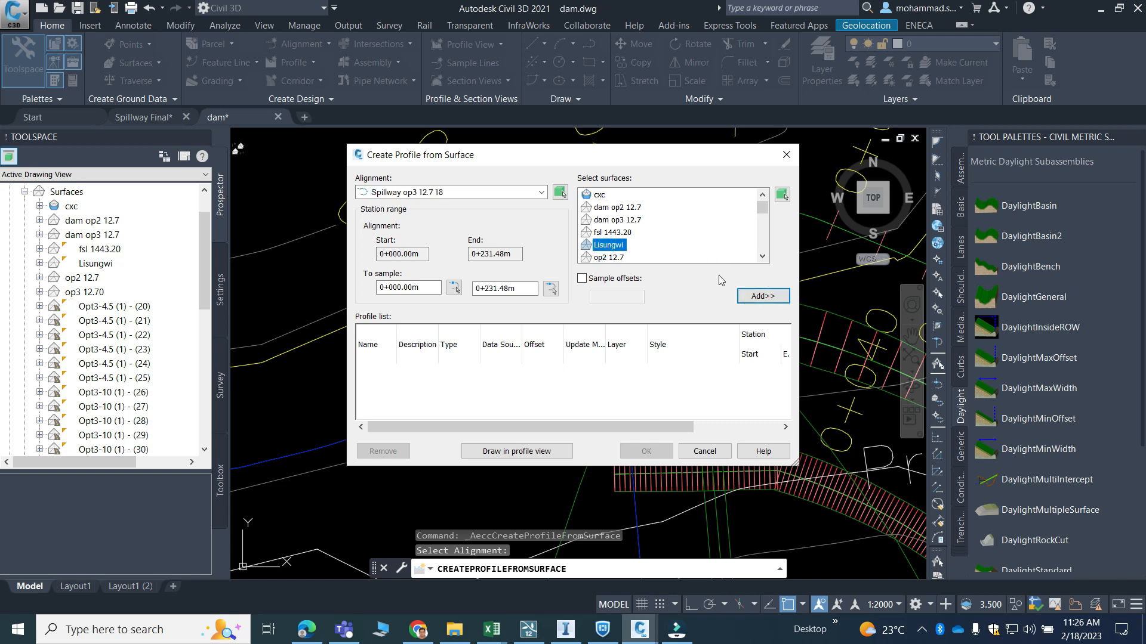
left_click(763, 296)
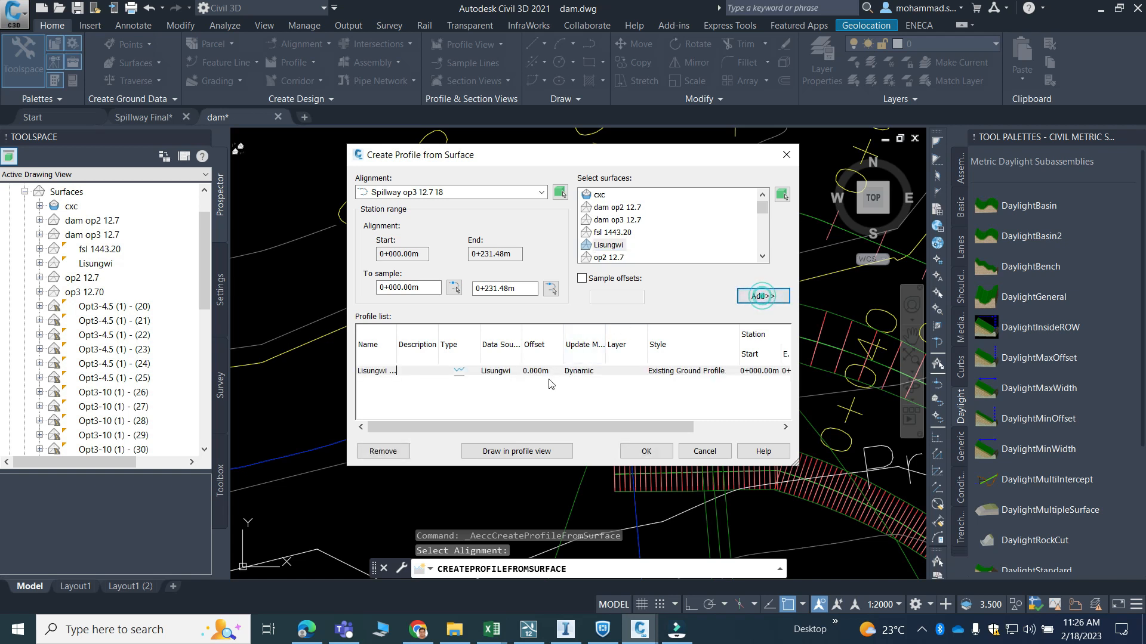
Step: Draw the profile in a new profile view with the default settings, placed in the empty area below the existing profile views
left_click(506, 453)
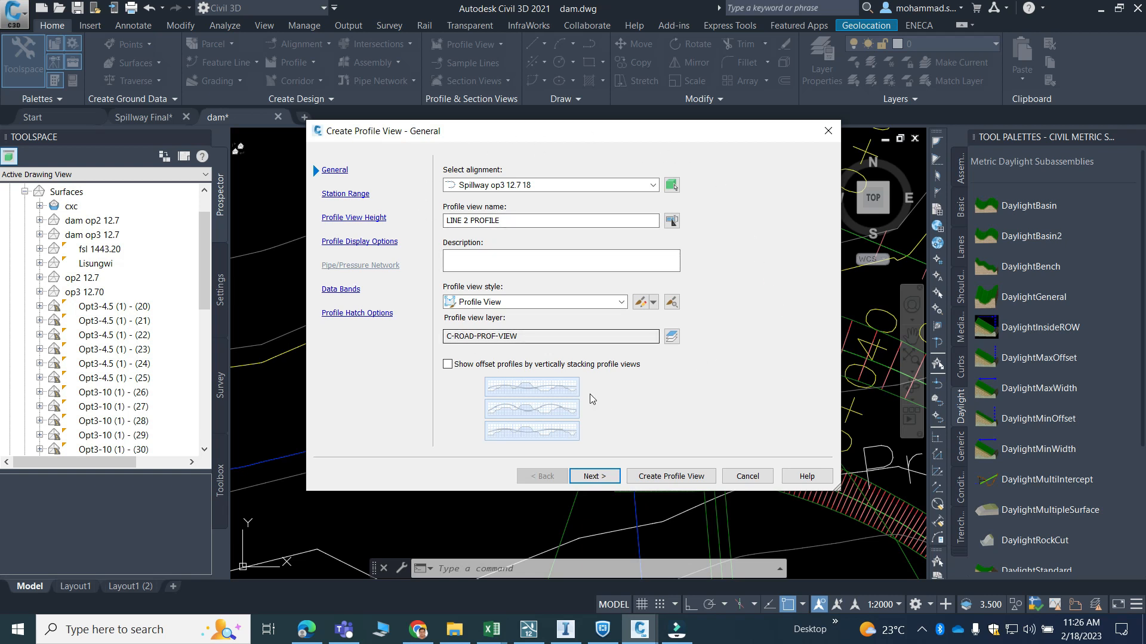
left_click(671, 480)
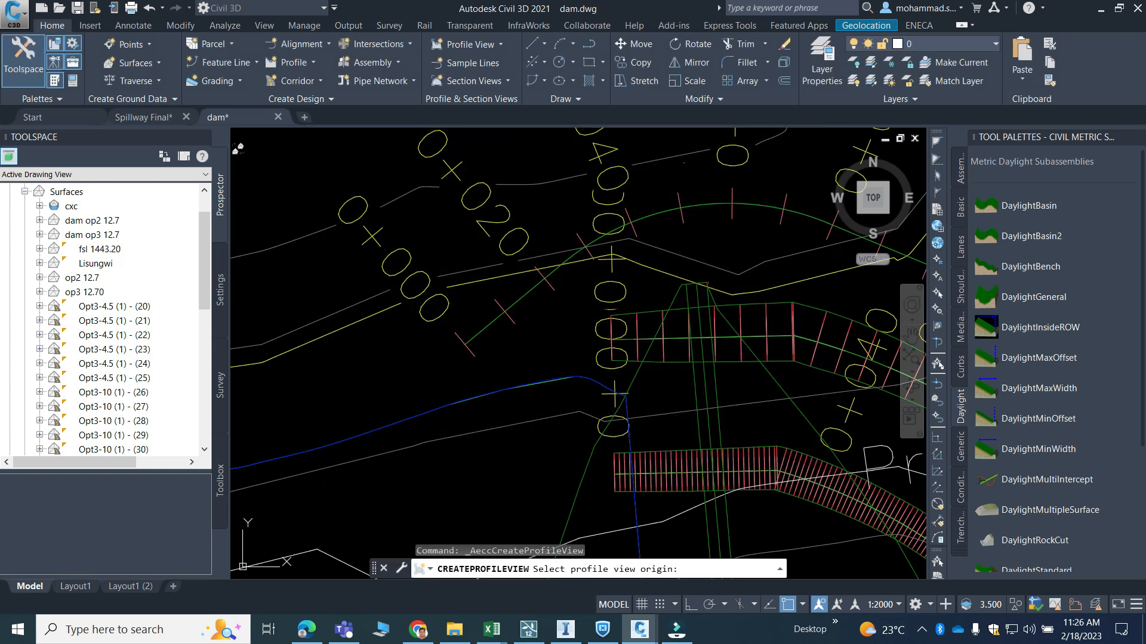
scroll(366, 292, "down", 6)
scroll(366, 292, "down", 4)
middle_click_drag(486, 427, 507, 243)
middle_click_drag(579, 351, 584, 416)
scroll(528, 366, "up", 4)
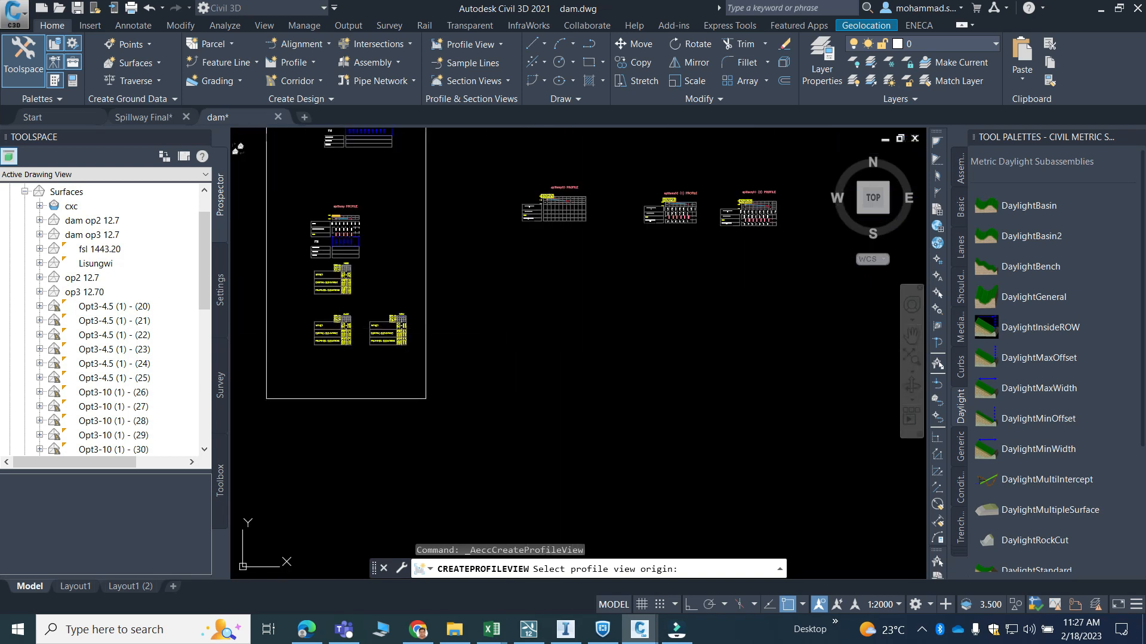
left_click(548, 381)
Step: Examine the new spillway profile view, its ground line and its data bands
scroll(579, 402, "up", 8)
scroll(678, 375, "down", 4)
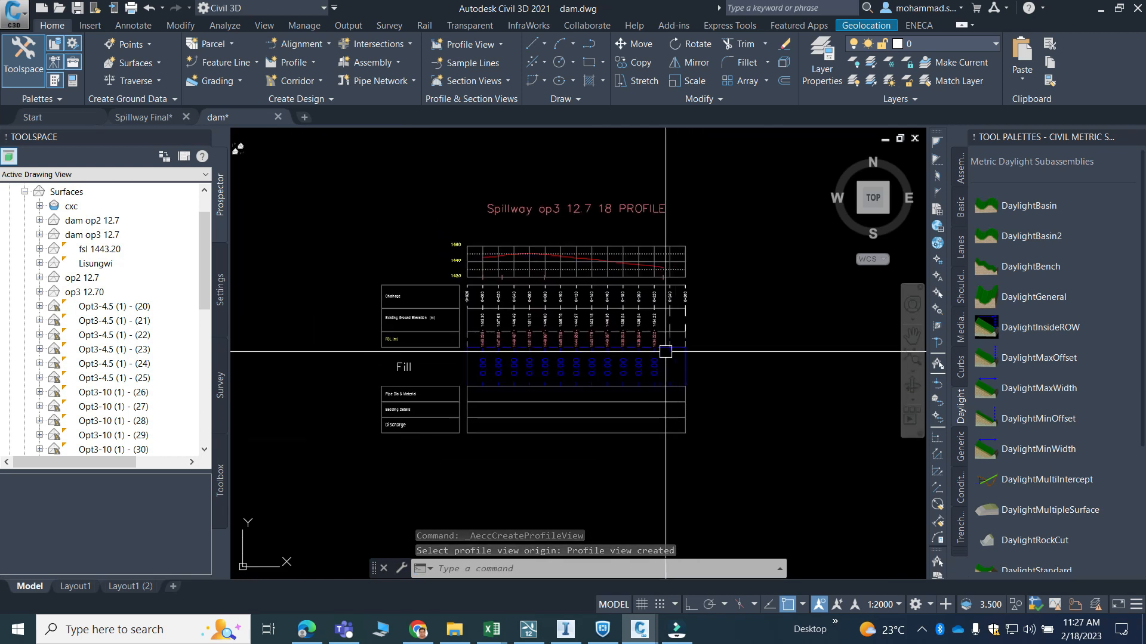
scroll(547, 259, "up", 4)
scroll(598, 260, "down", 4)
middle_click_drag(576, 316, 585, 333)
scroll(588, 287, "up", 5)
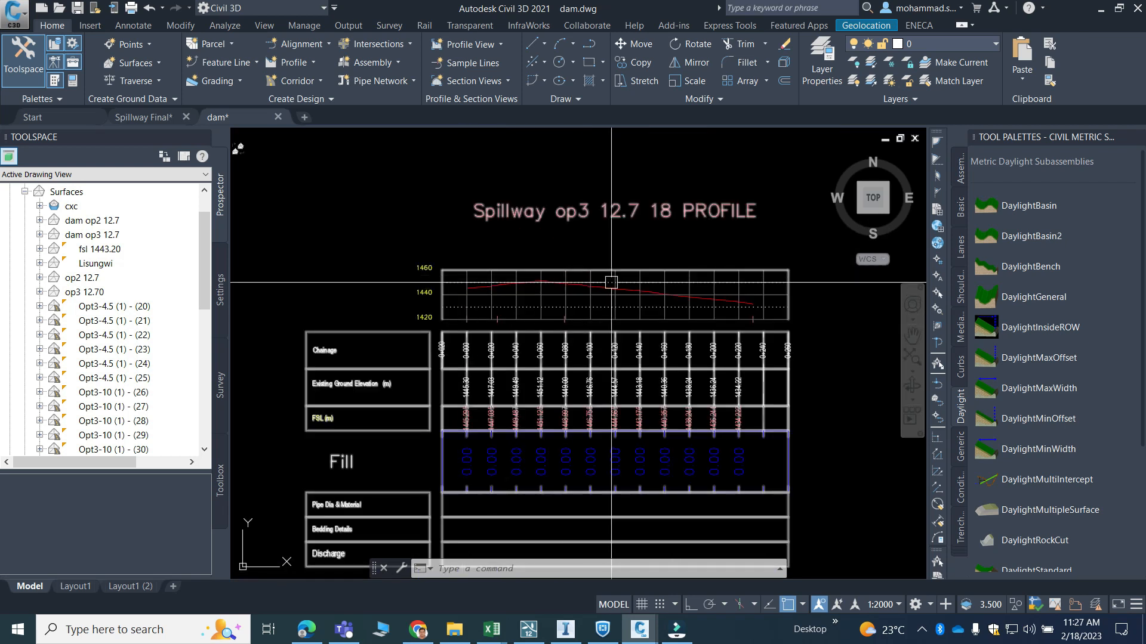
scroll(588, 287, "down", 5)
scroll(485, 271, "up", 5)
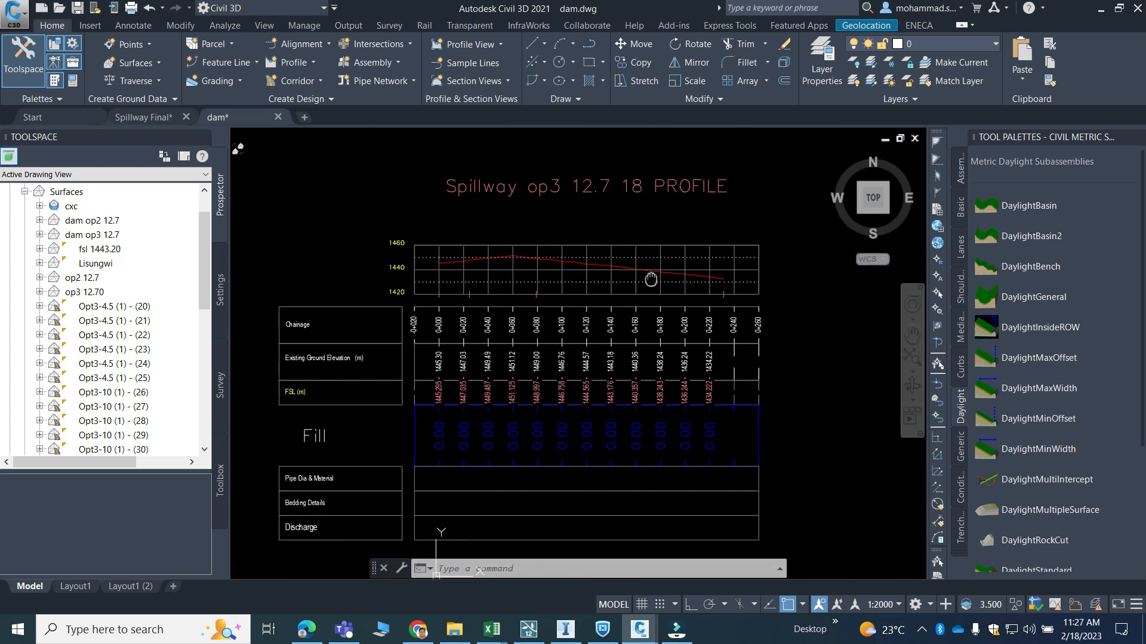
scroll(485, 272, "down", 3)
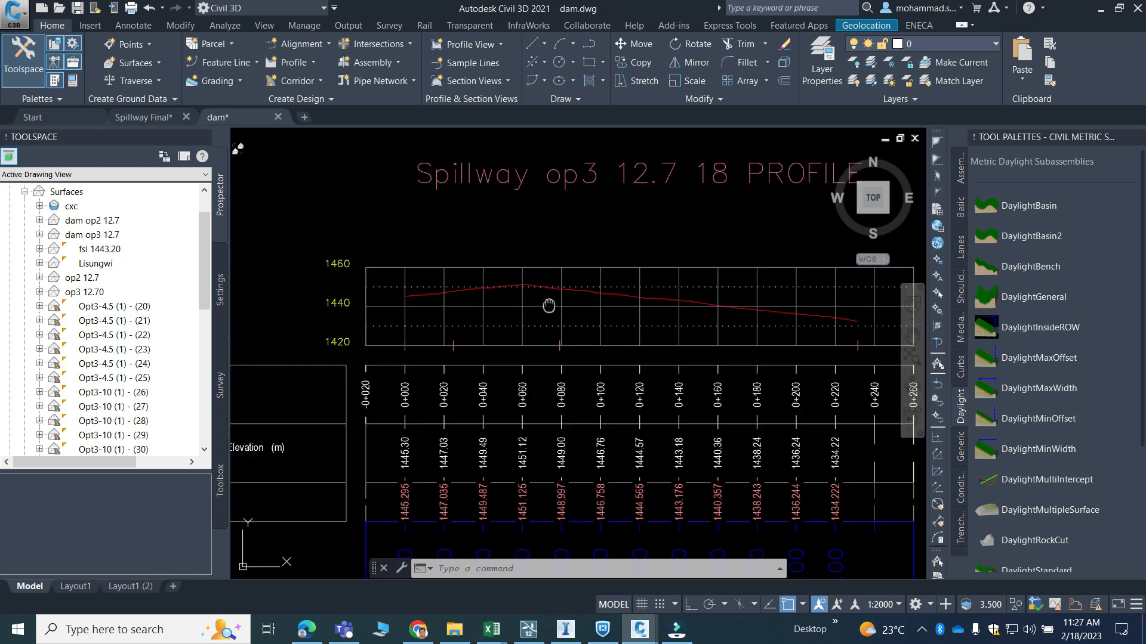
Step: With Ortho on, draw a short horizontal line outward from the downstream end of the red ground profile
middle_click_drag(570, 307, 418, 235)
type("l")
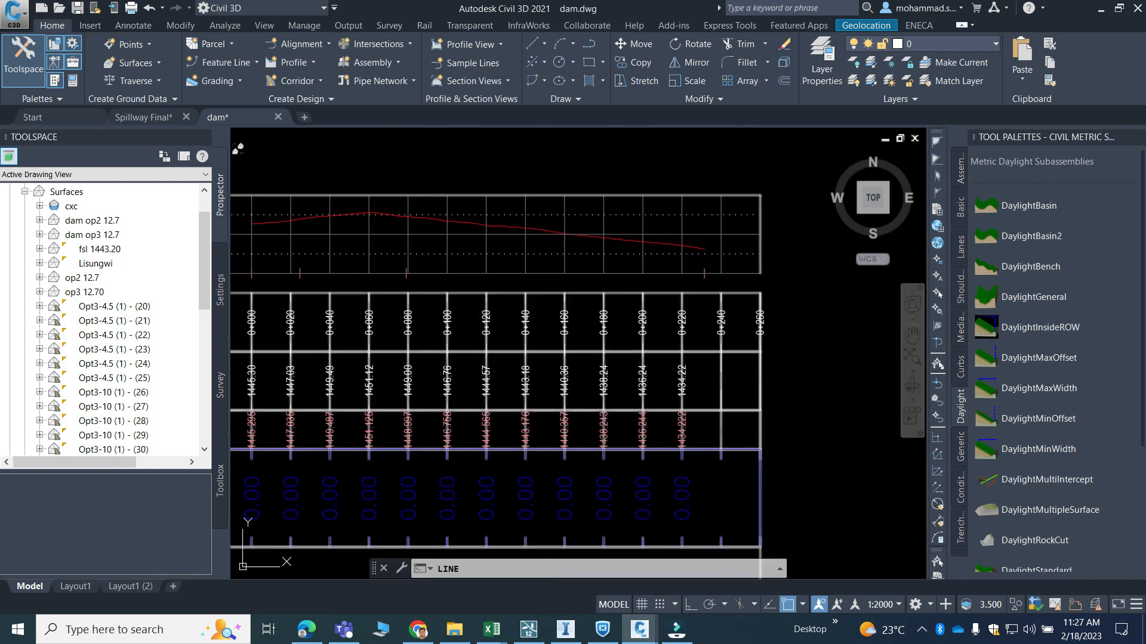
key("Return")
scroll(702, 239, "up", 5)
left_click(711, 283)
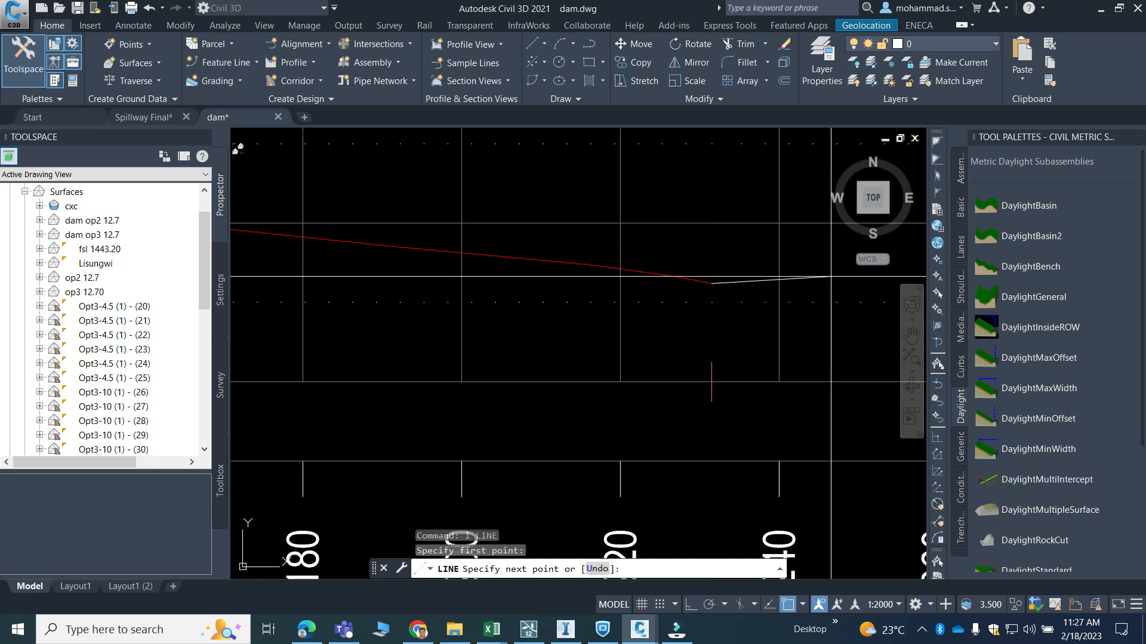
scroll(829, 279, "up", 2)
key("F8")
key("Escape")
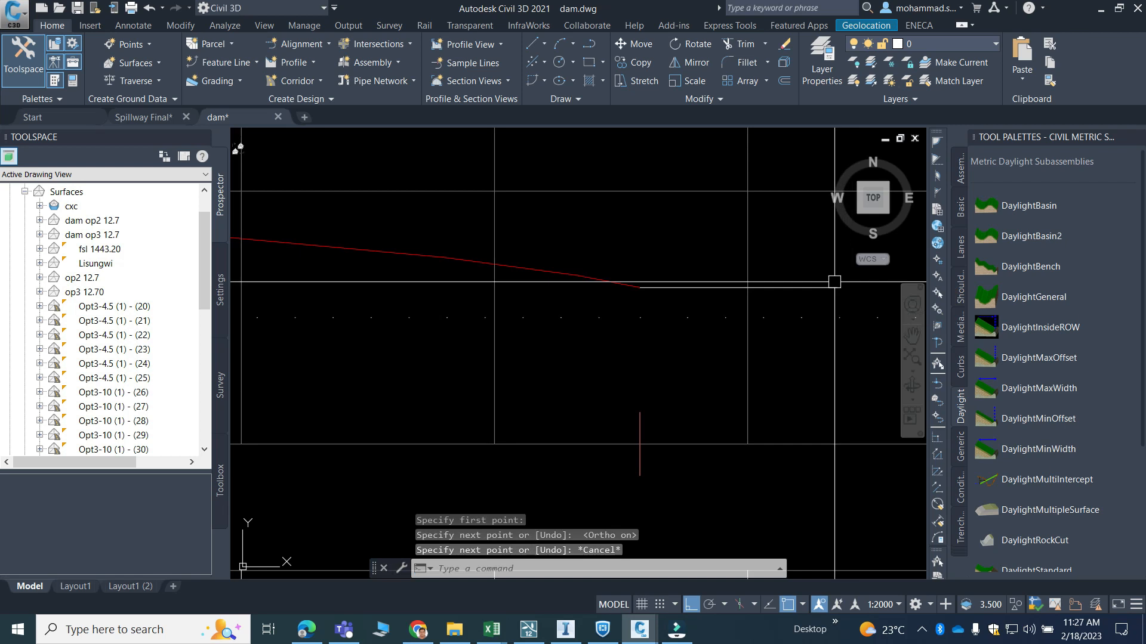
Step: Offset the horizontal line at the ground profile's downstream end downward by 0.3
type("o")
key("Return")
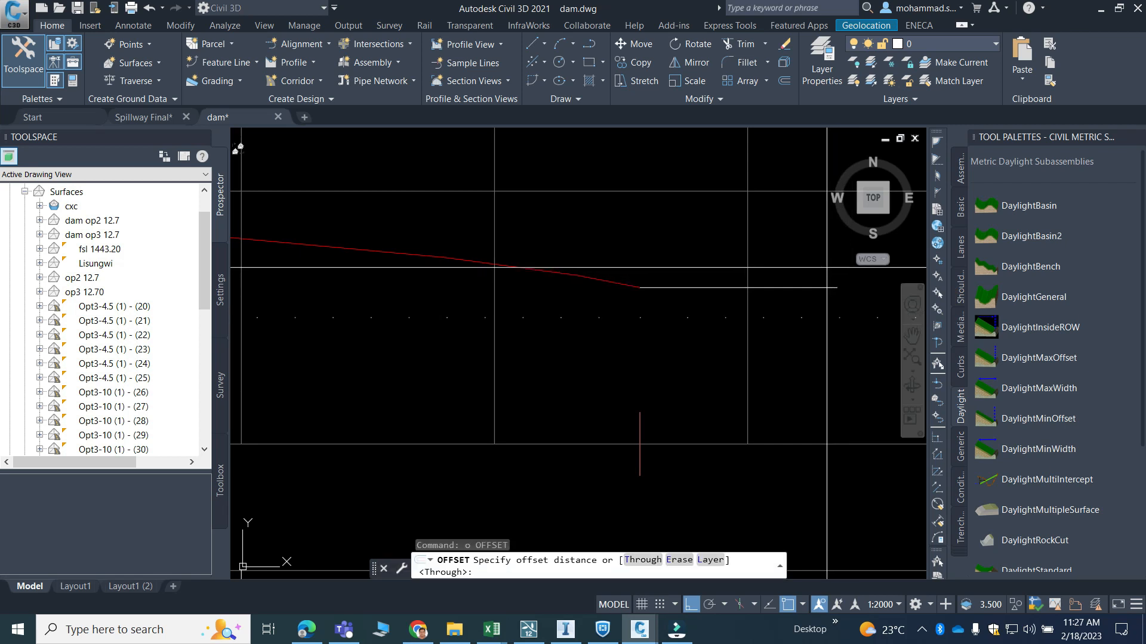
key("Return")
scroll(648, 280, "up", 4)
left_click(701, 305)
left_click(703, 322)
key("Escape")
key("Escape")
Step: Draw a short horizontal line outward from the ground profile's start at station 0+000
scroll(815, 314, "down", 3)
middle_click_drag(408, 266, 800, 283)
scroll(627, 286, "down", 4)
middle_click_drag(502, 278, 836, 278)
scroll(456, 266, "up", 2)
scroll(454, 267, "up", 2)
type("l")
key("Return")
middle_click_drag(452, 264, 422, 257)
left_click(440, 260)
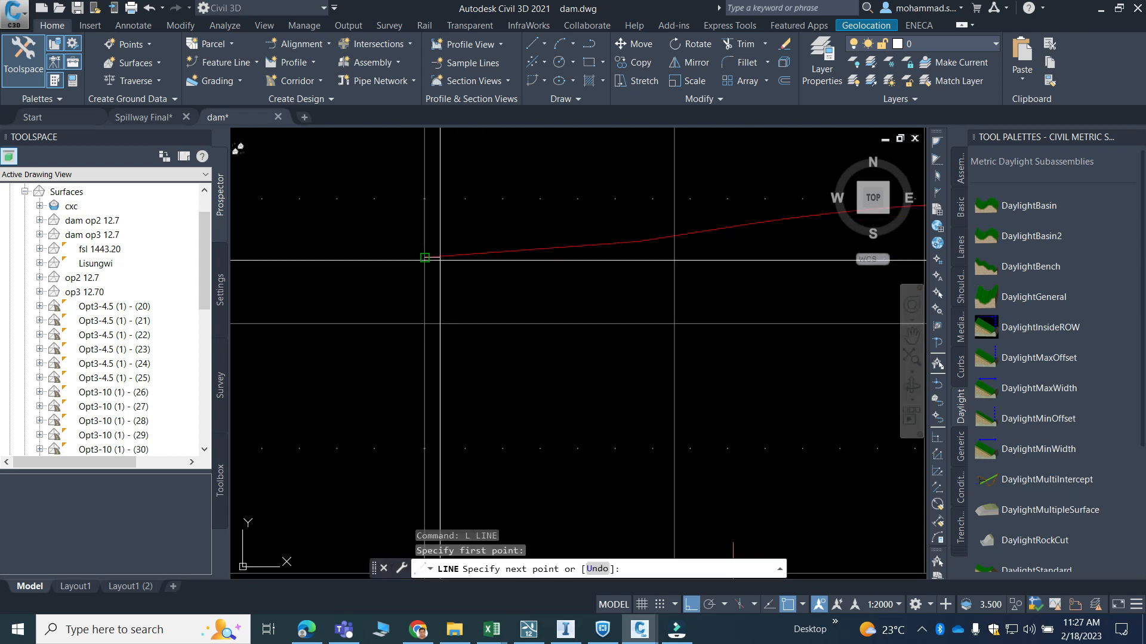
left_click(311, 265)
key("Escape")
Step: Offset the horizontal line at the ground profile's start downward by 1.4
type("o")
key("Return")
type("1.4")
key("Return")
scroll(400, 269, "up", 2)
left_click(395, 251)
left_click(378, 257)
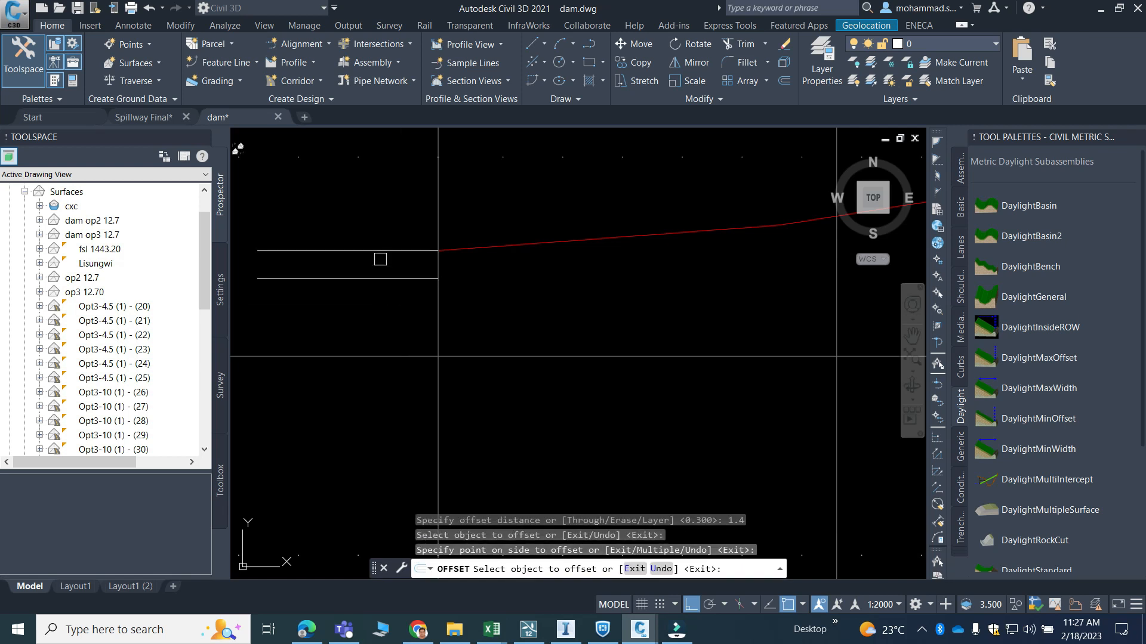
key("Escape")
Step: Move the lower offset line at the ground profile's downstream end straight down by 0.2
scroll(332, 263, "down", 4)
scroll(835, 290, "up", 4)
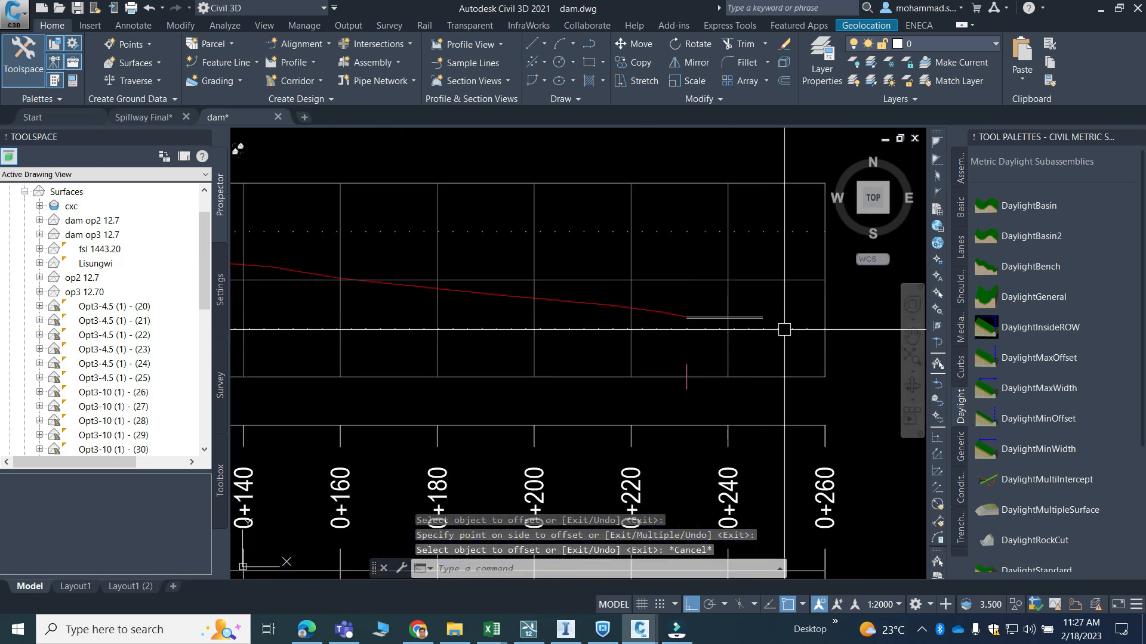
scroll(722, 331, "up", 3)
scroll(656, 299, "up", 4)
type("m")
key("Return")
left_click(663, 308)
key("Return")
left_click(694, 328)
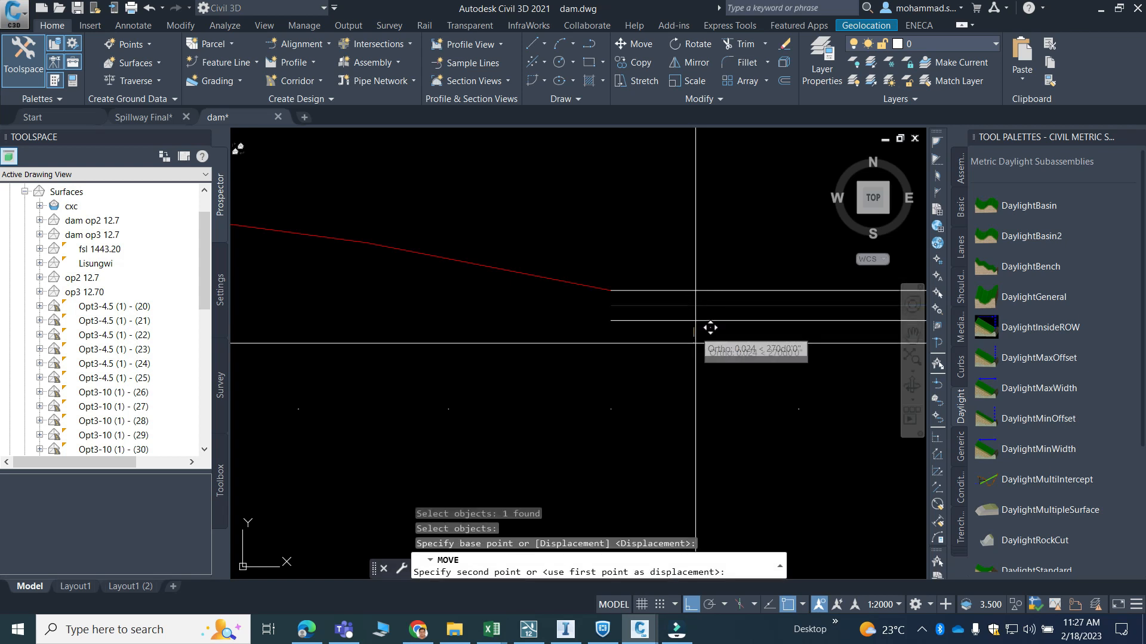
type(".2")
key("Return")
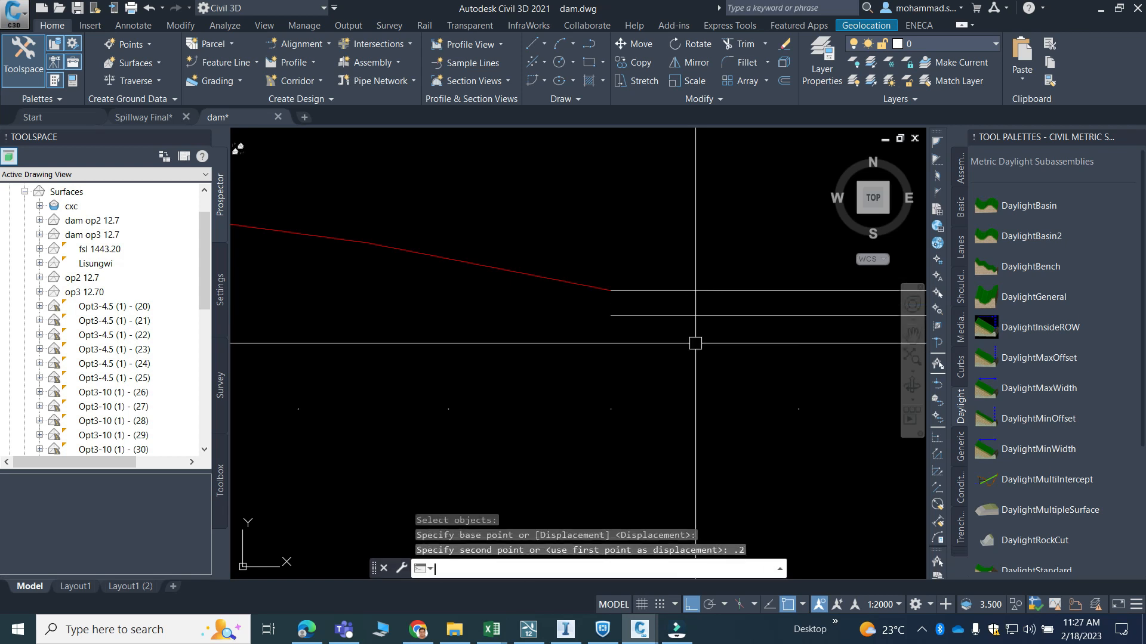
scroll(708, 320, "down", 5)
middle_click_drag(660, 316, 718, 357)
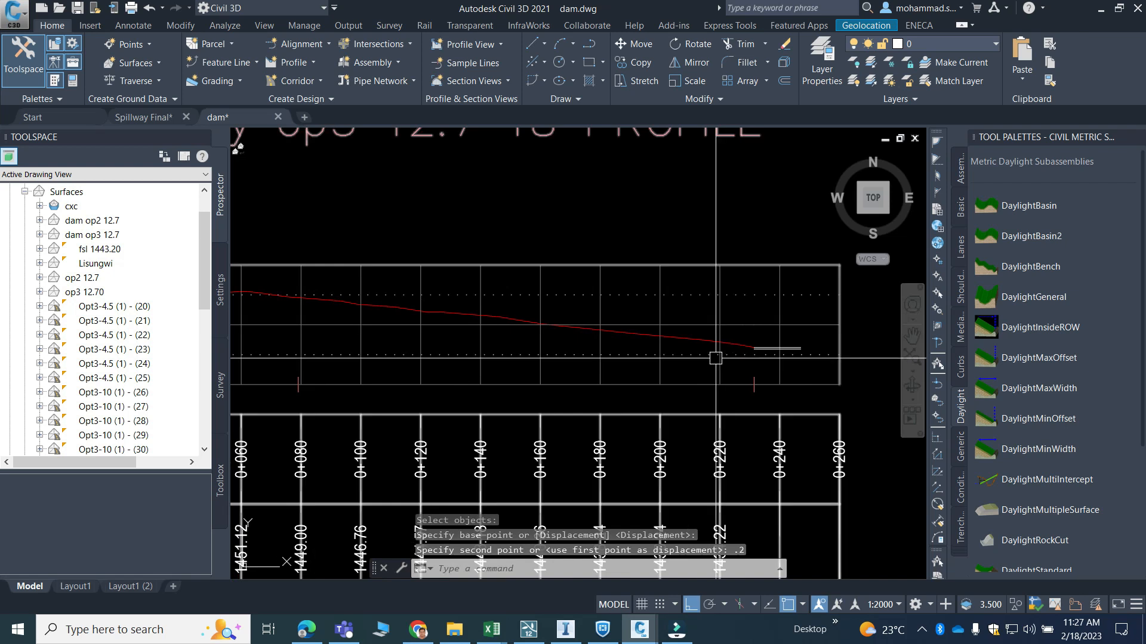
Step: Draw a polyline from the lower offset line at the ground profile's downstream end to the lower offset line at station 0+000
type("pl")
key("Return")
scroll(735, 347, "up", 5)
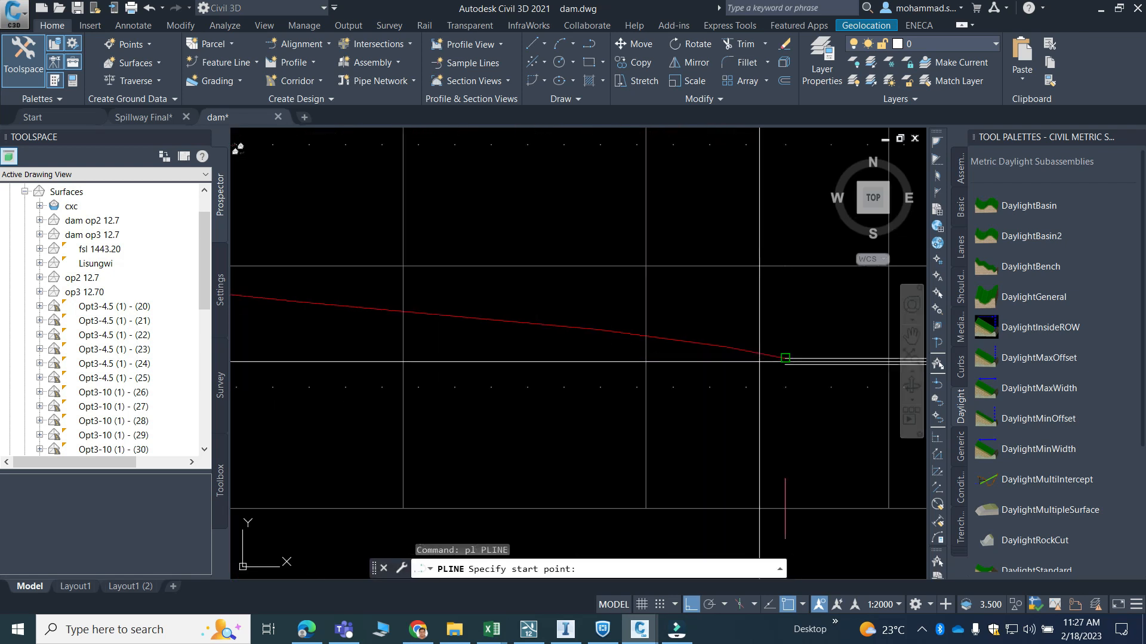
left_click(785, 364)
scroll(785, 362, "down", 5)
scroll(385, 329, "up", 2)
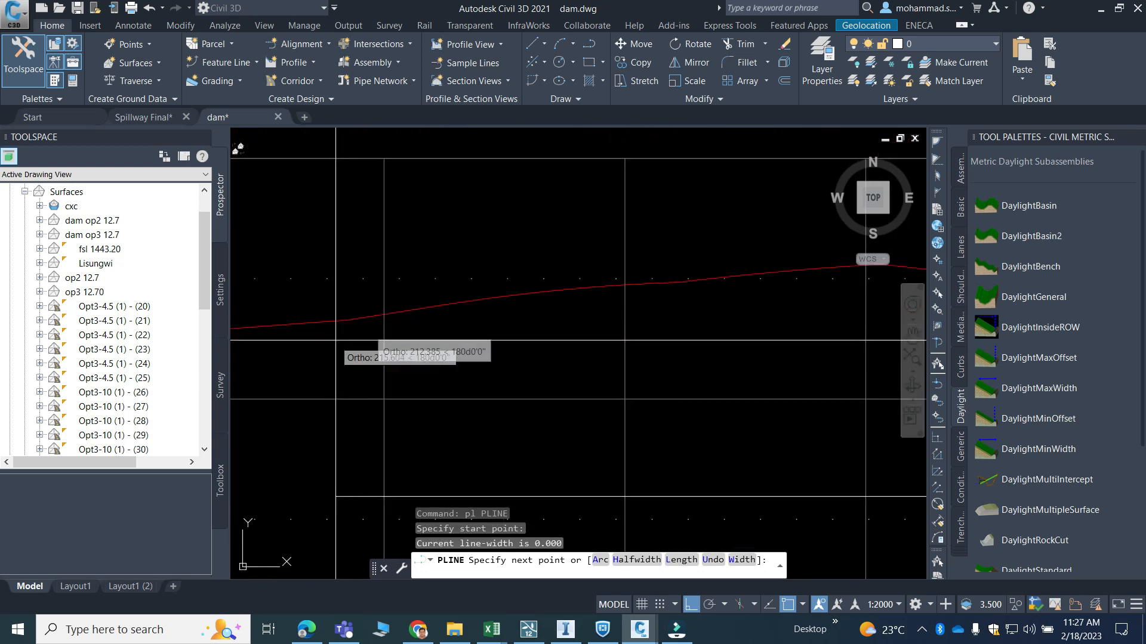
left_click(380, 319)
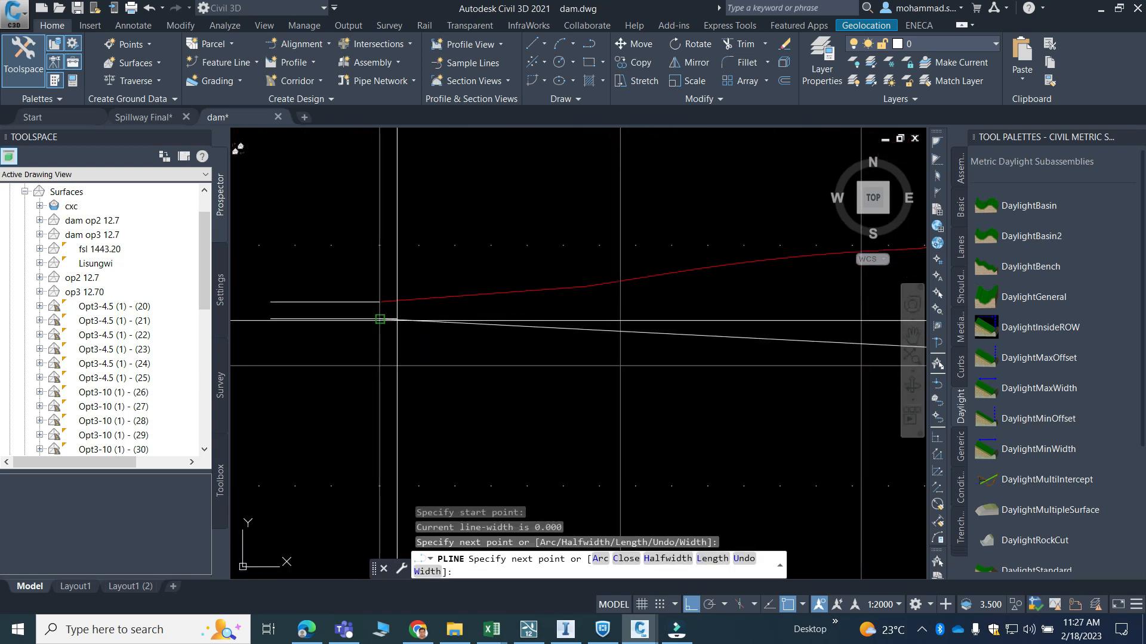
key("Escape")
Step: Erase the two short horizontal reference lines at the ground profile's start
type("e")
key("Return")
left_click(324, 335)
left_click(324, 294)
key("Return")
Step: Erase the two short horizontal reference lines at the ground profile's downstream end
scroll(323, 293, "down", 3)
middle_click_drag(484, 261, 299, 273)
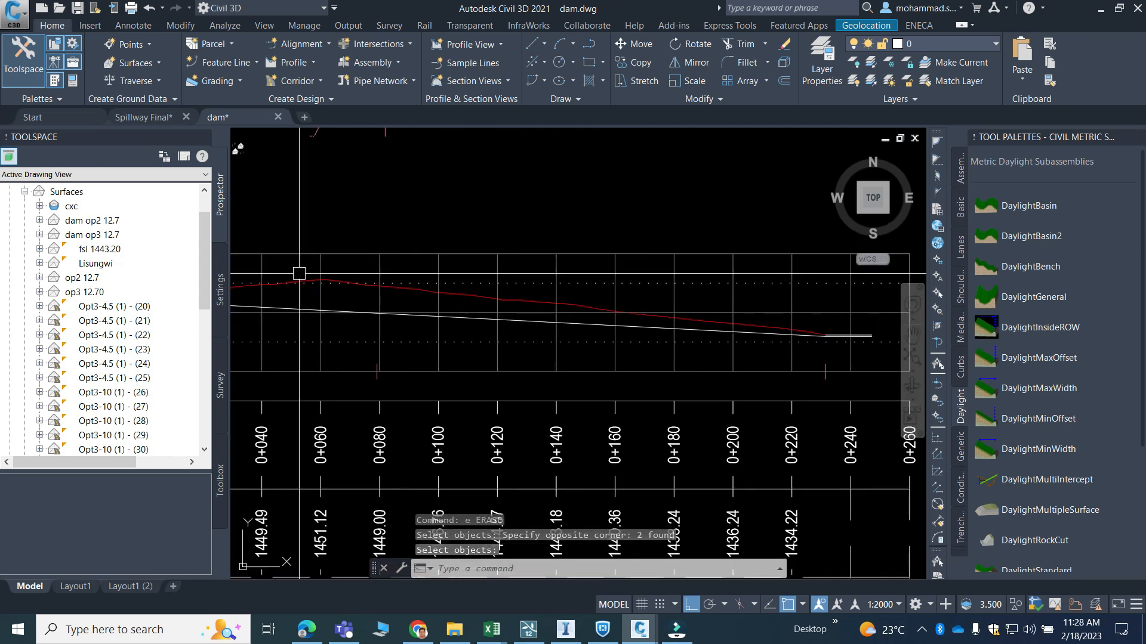
scroll(866, 340, "up", 6)
key("Return")
left_click(705, 330)
left_click(647, 232)
scroll(651, 236, "down", 5)
key("Return")
scroll(624, 261, "down", 5)
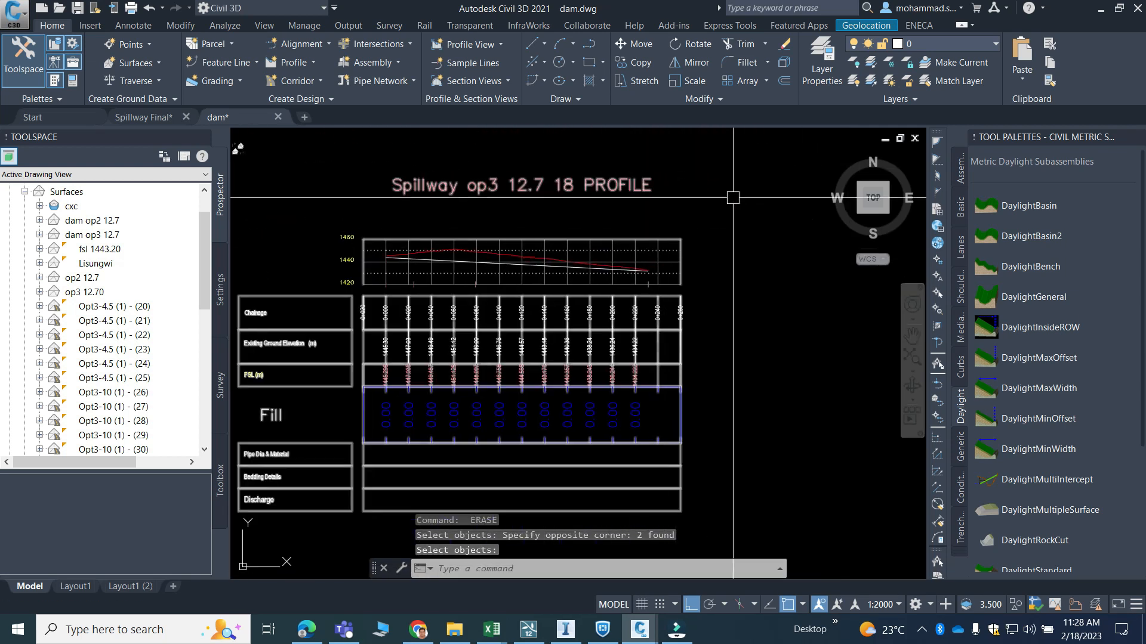
Step: Create a layout profile named Spillway op3 12.7 18 on the spillway profile view, with the Design Profile style and no labels
middle_click_drag(542, 275, 580, 241)
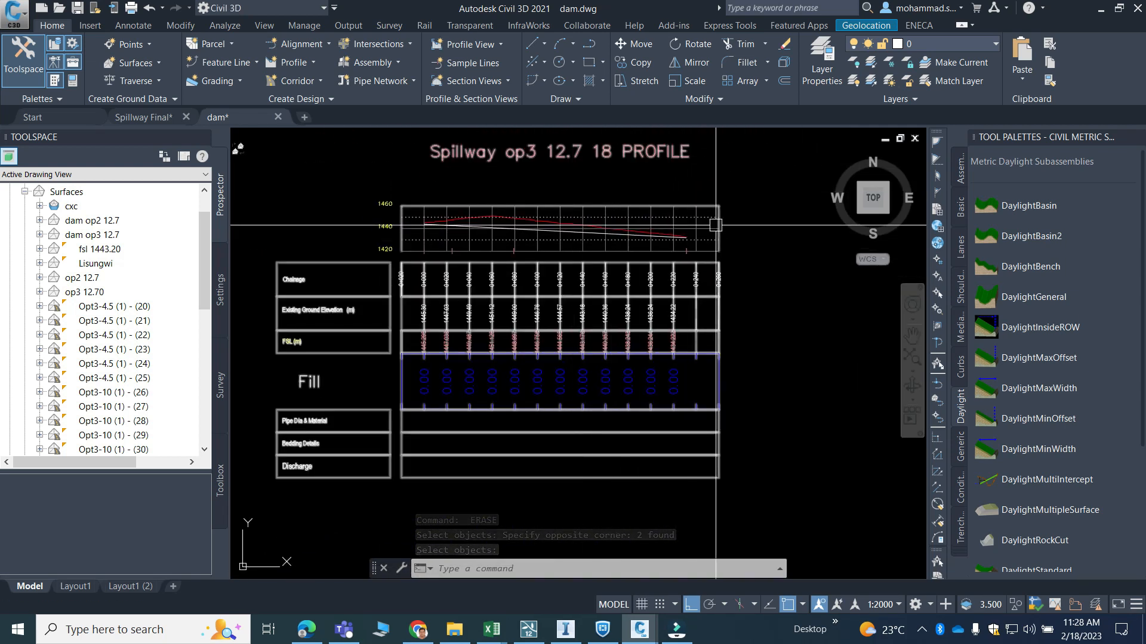
middle_click_drag(715, 225, 695, 275)
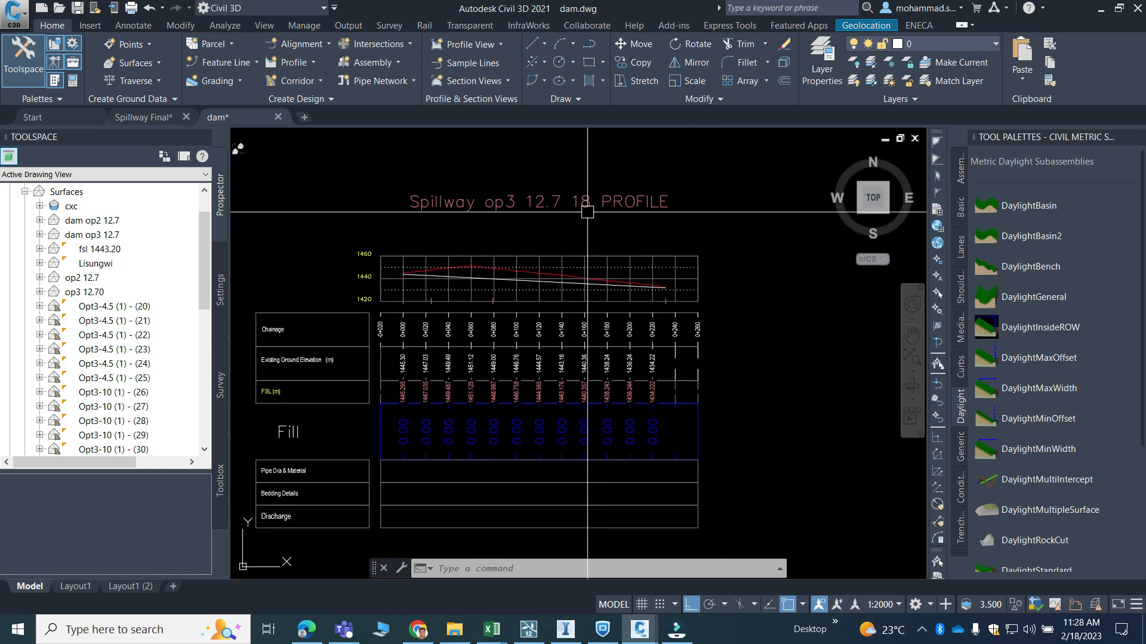
left_click(313, 64)
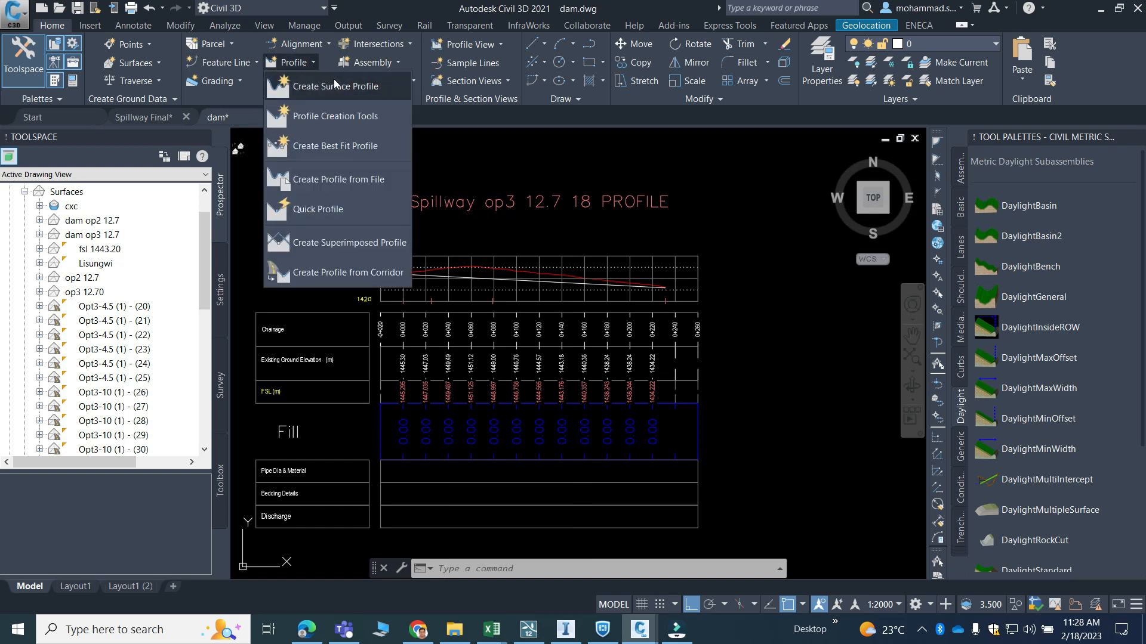
left_click(349, 118)
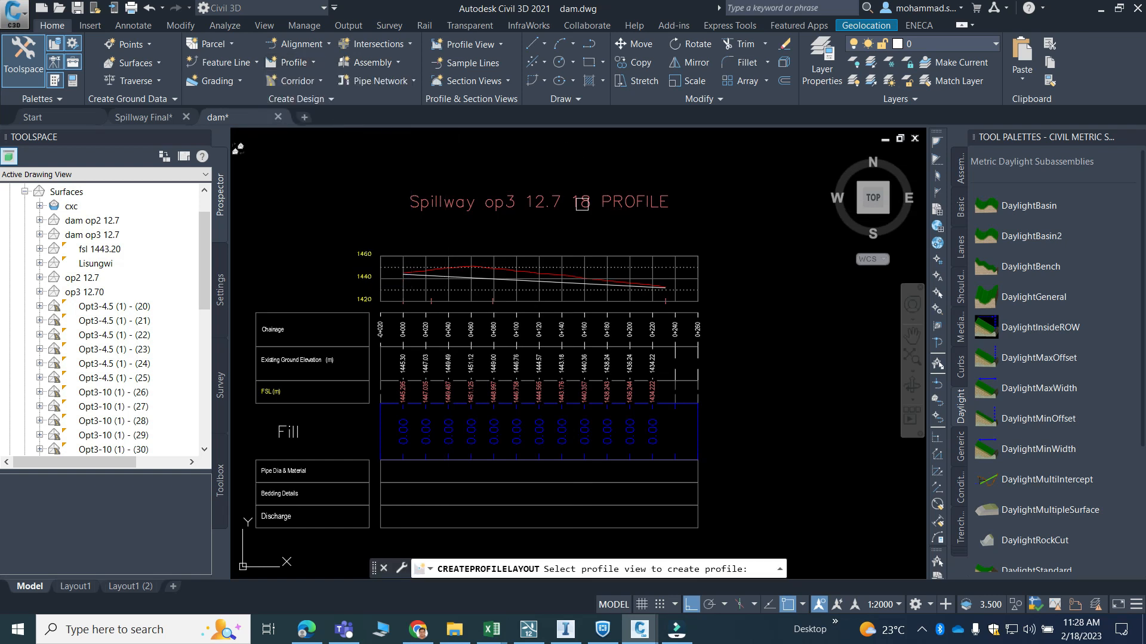
scroll(586, 256, "up", 2)
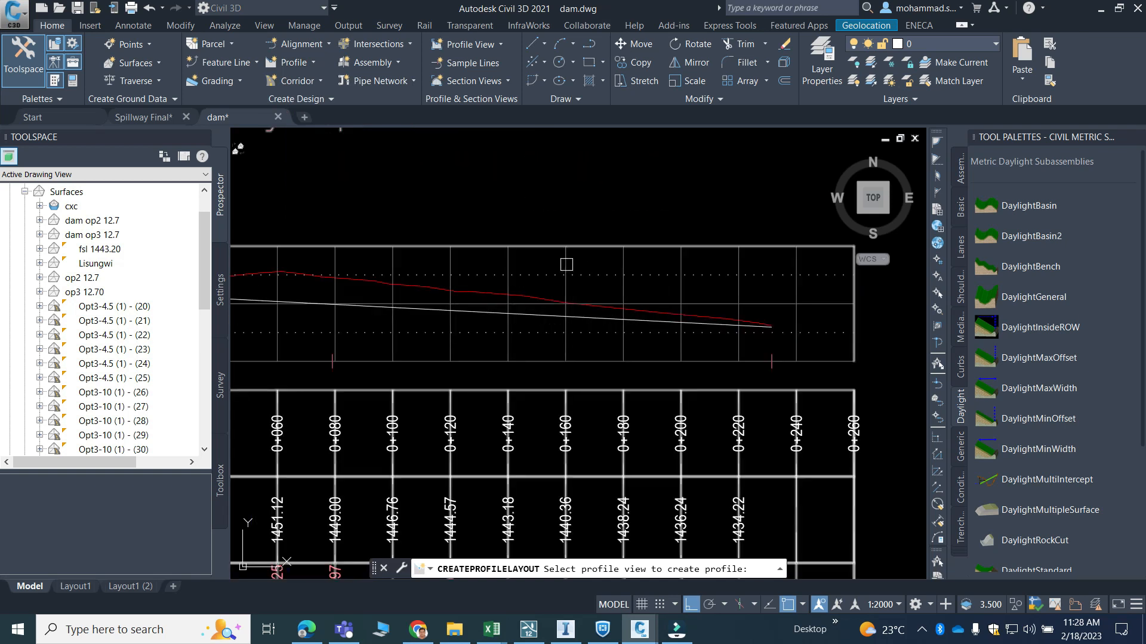
left_click(583, 261)
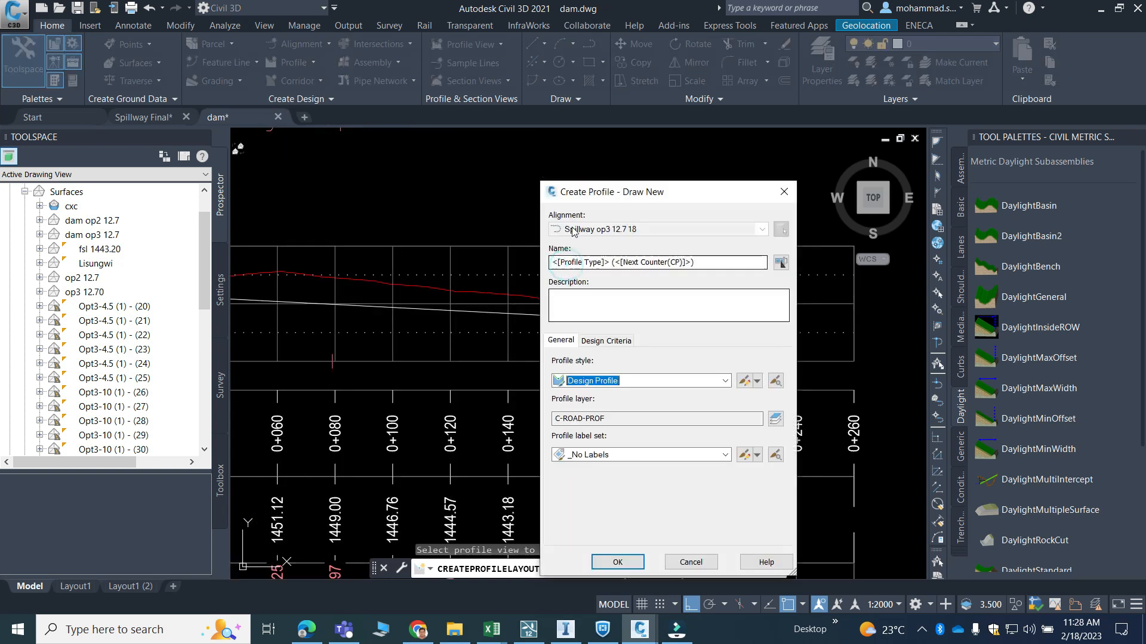
left_click(706, 263)
type("Spillway op3 12.7 18")
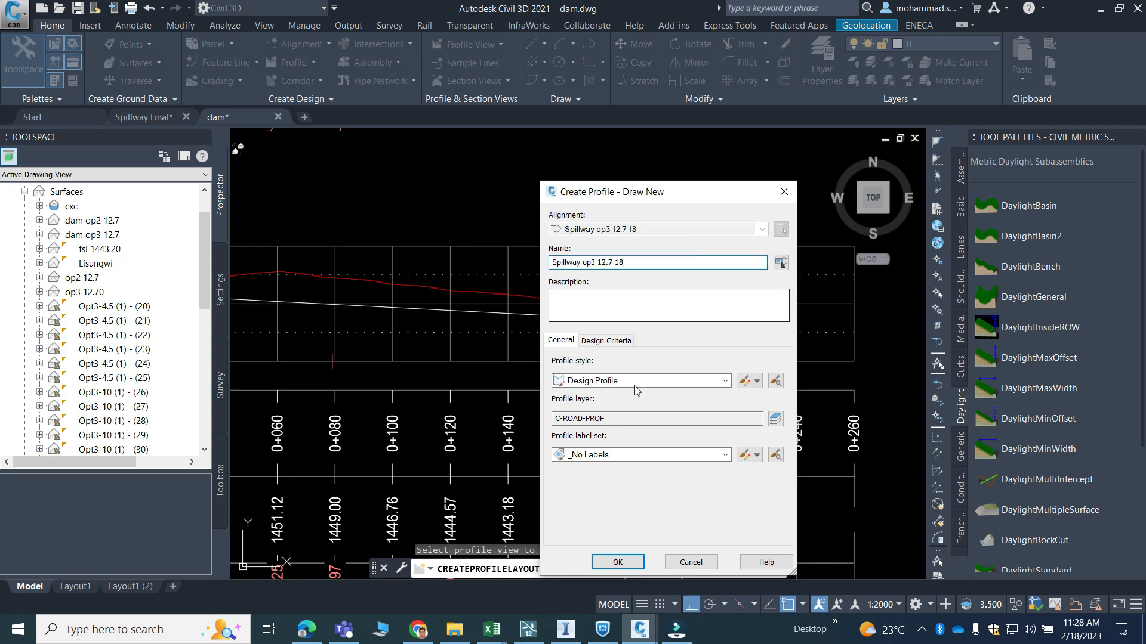
left_click(615, 563)
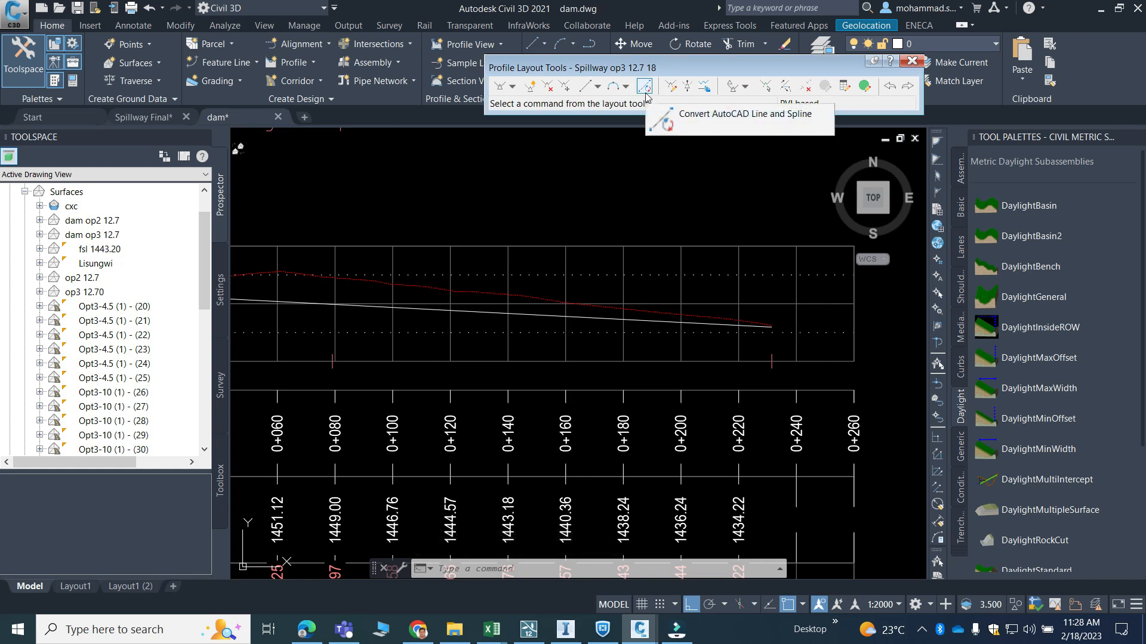
left_click(644, 87)
scroll(435, 307, "up", 4)
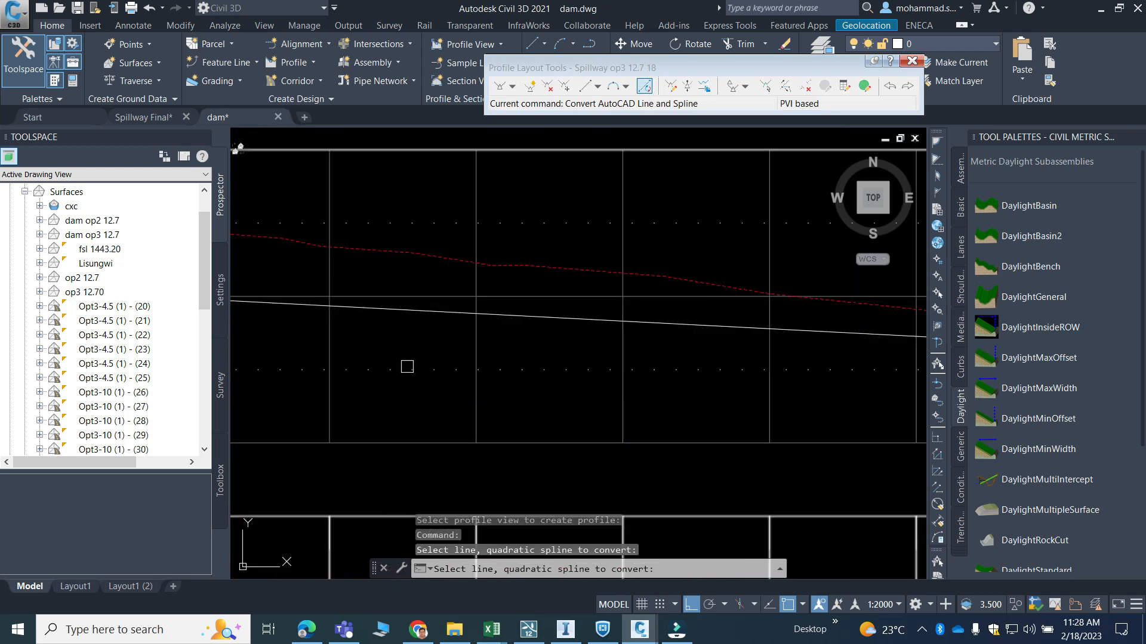
key("Escape")
key("Escape")
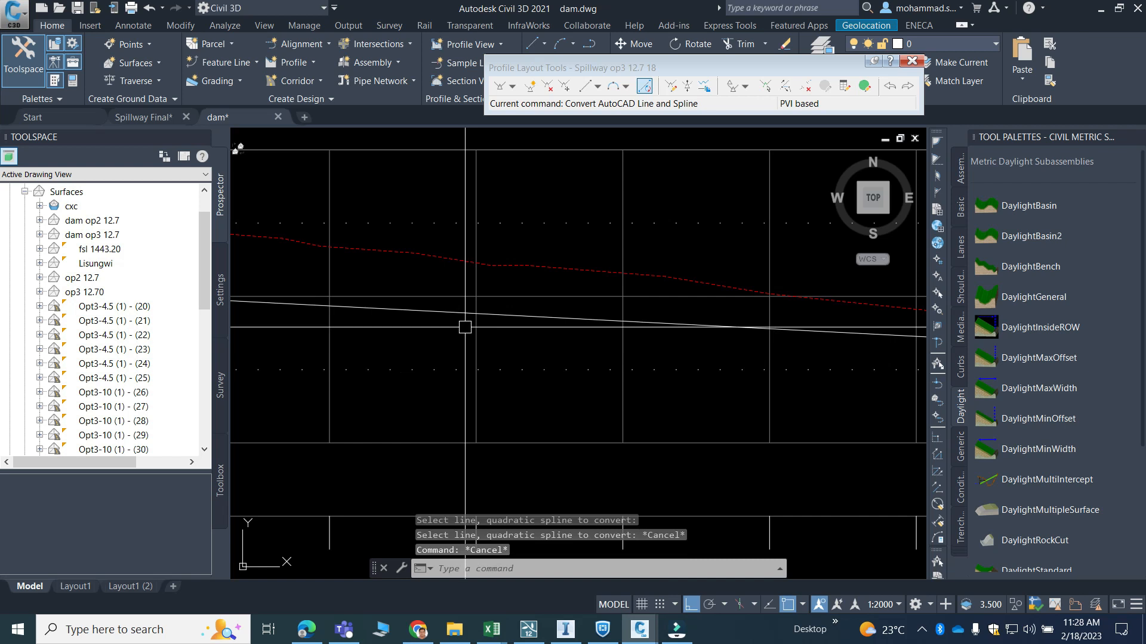
Step: Explode the sloping polyline below the ground profile into a plain line
type("x")
key("Return")
left_click(546, 317)
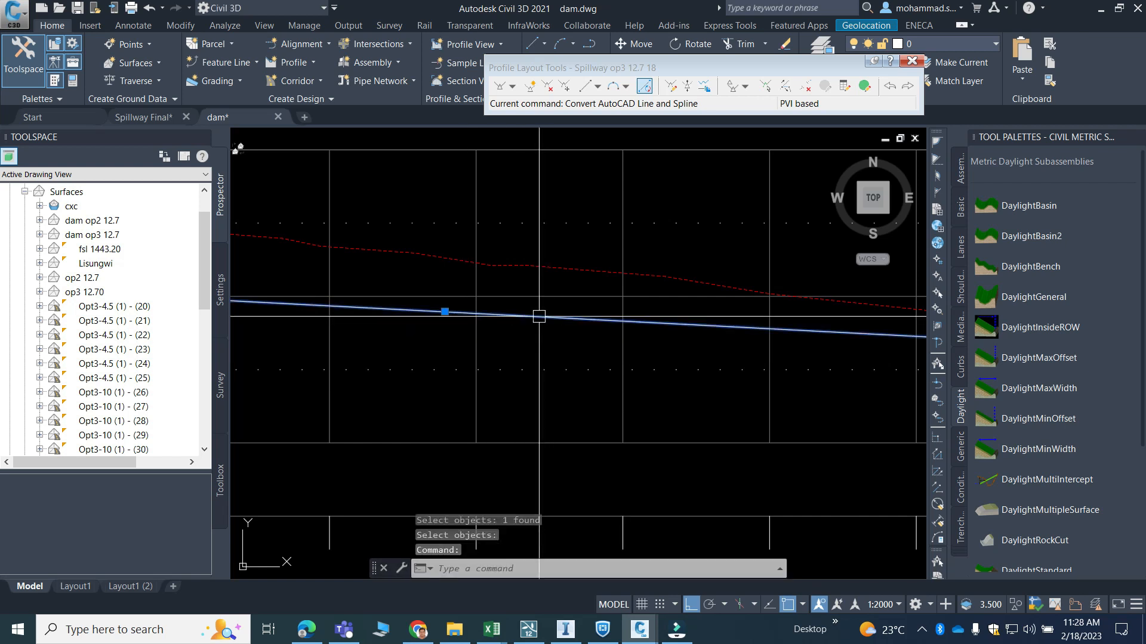
key("Escape")
Step: Convert the sloping line below the ground profile into the design profile's geometry
left_click(643, 86)
left_click(505, 318)
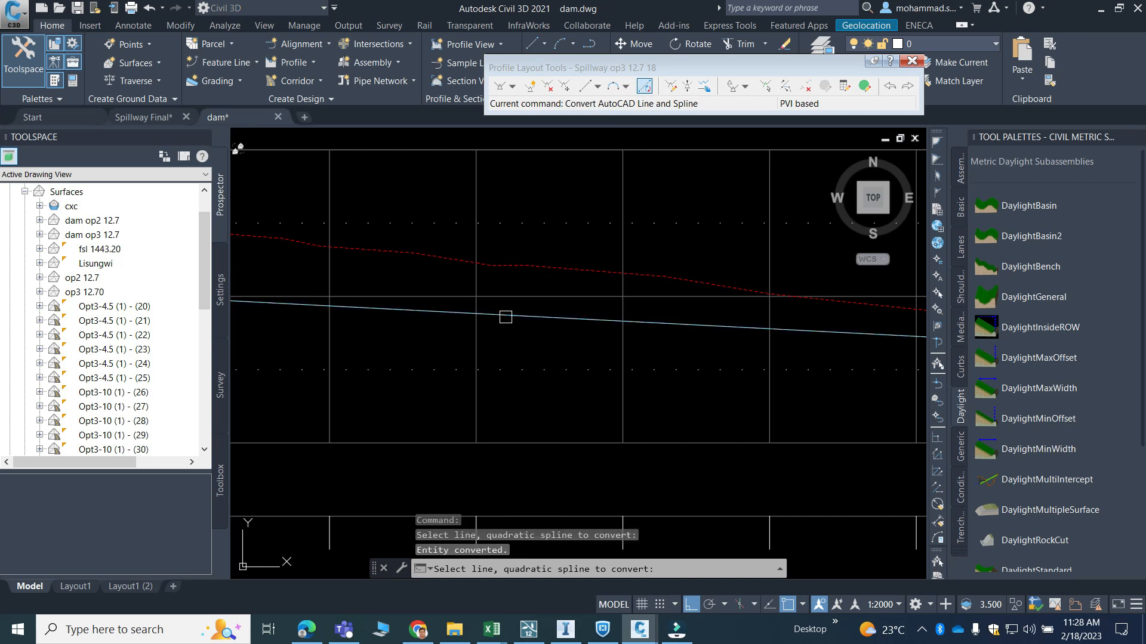
key("Return")
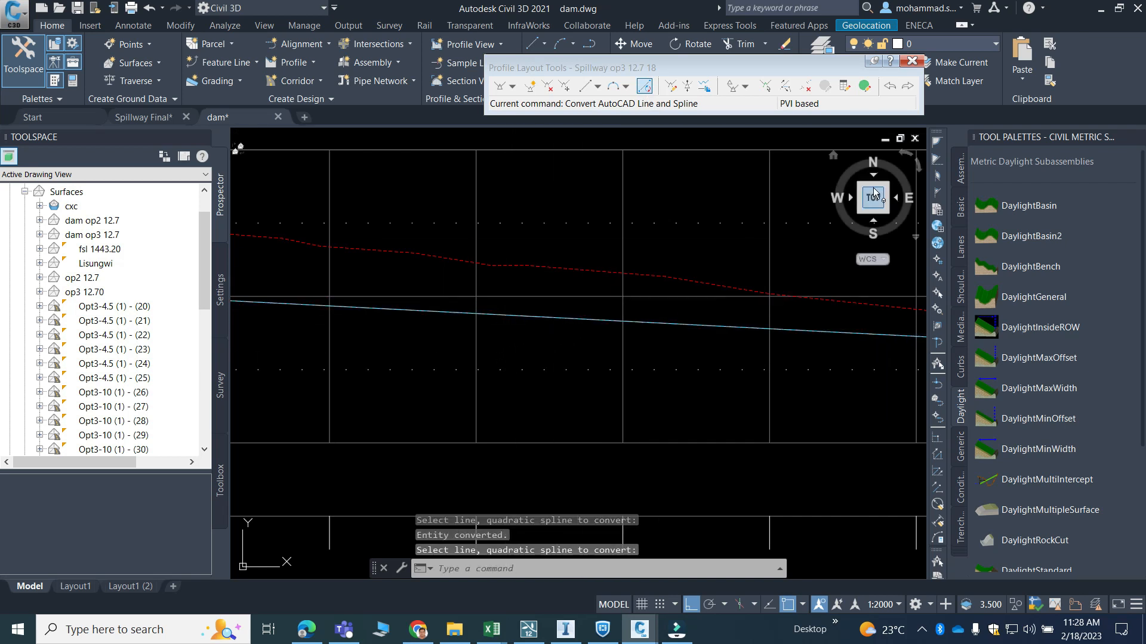
key("Escape")
key("Escape")
Step: Examine the converted design profile along its length in the spillway profile view
scroll(583, 323, "up", 10)
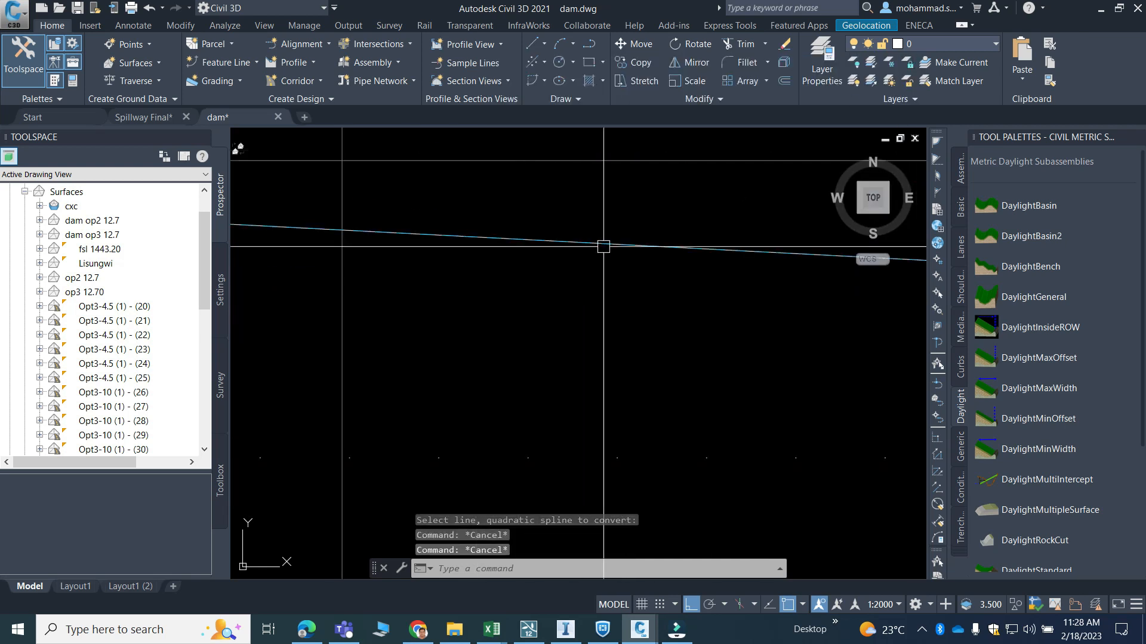
key("Escape")
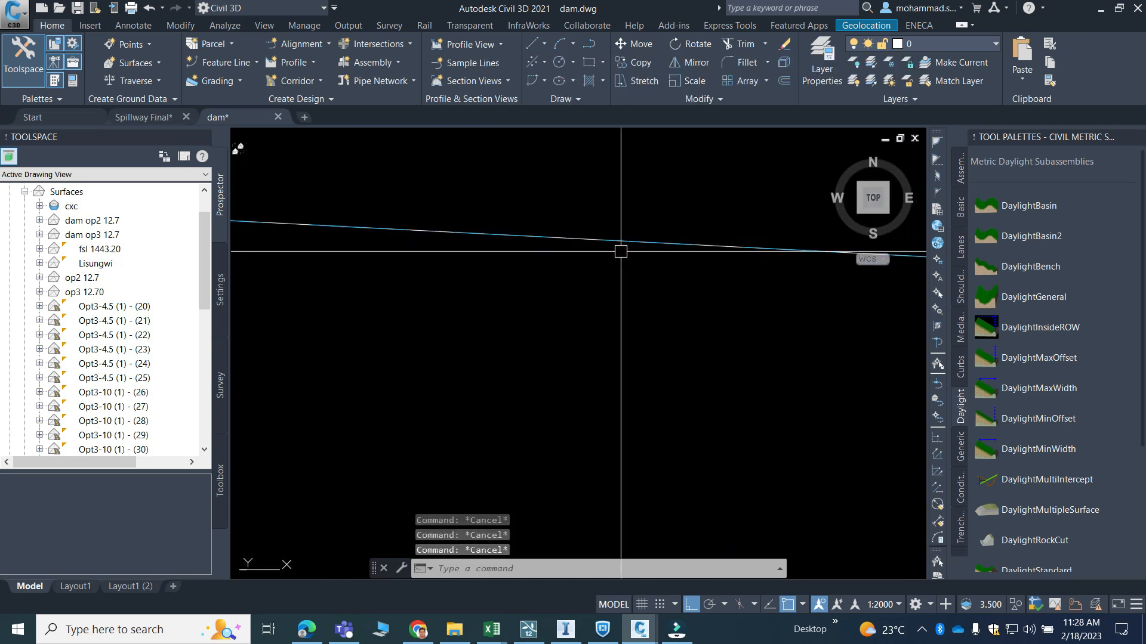
scroll(582, 325, "down", 10)
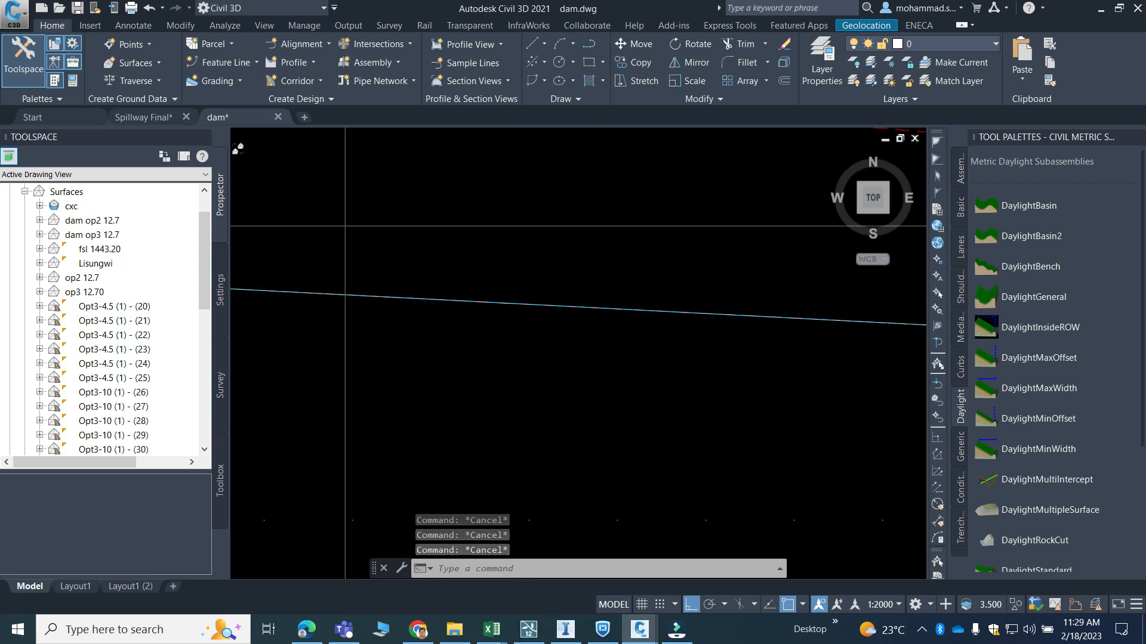
scroll(606, 308, "up", 4)
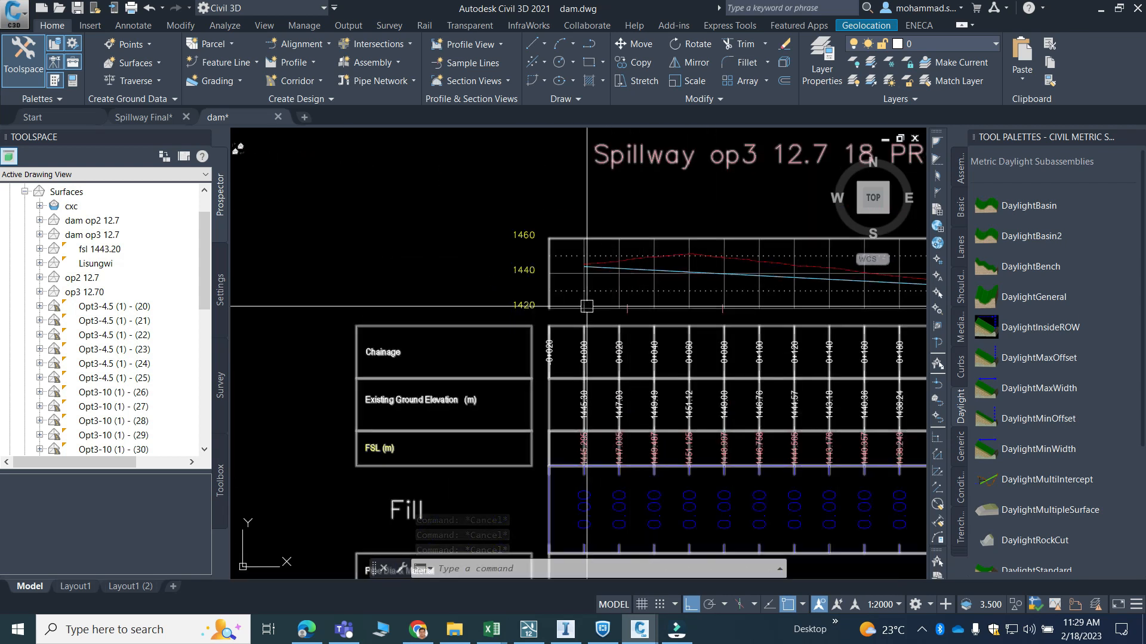
middle_click_drag(585, 307, 449, 326)
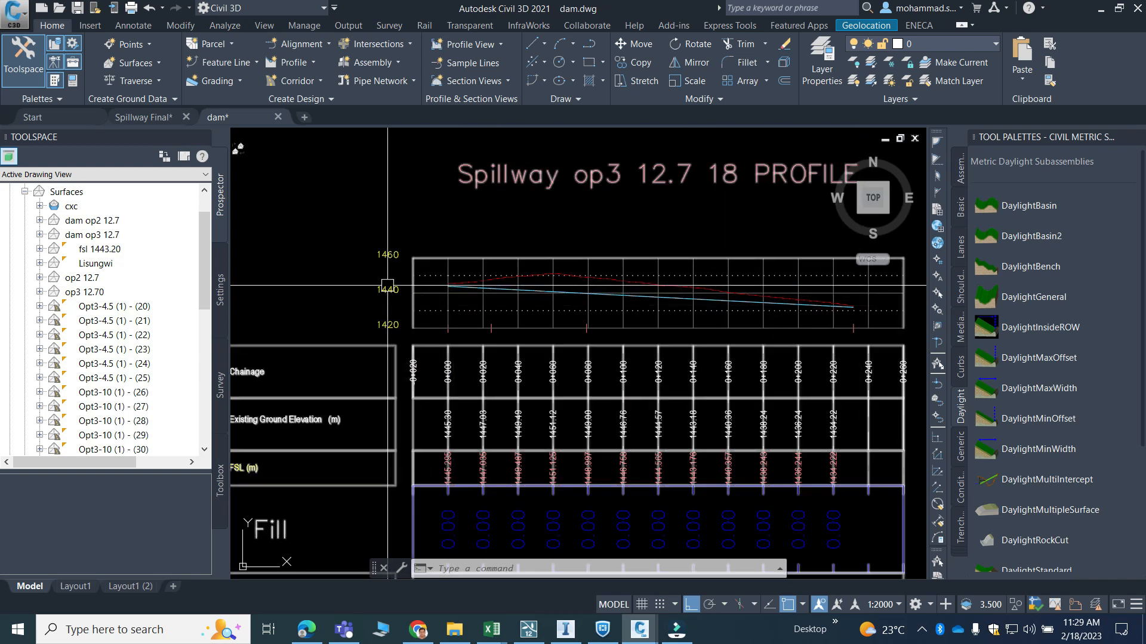
scroll(379, 314, "up", 4)
scroll(624, 339, "down", 6)
scroll(623, 338, "down", 14)
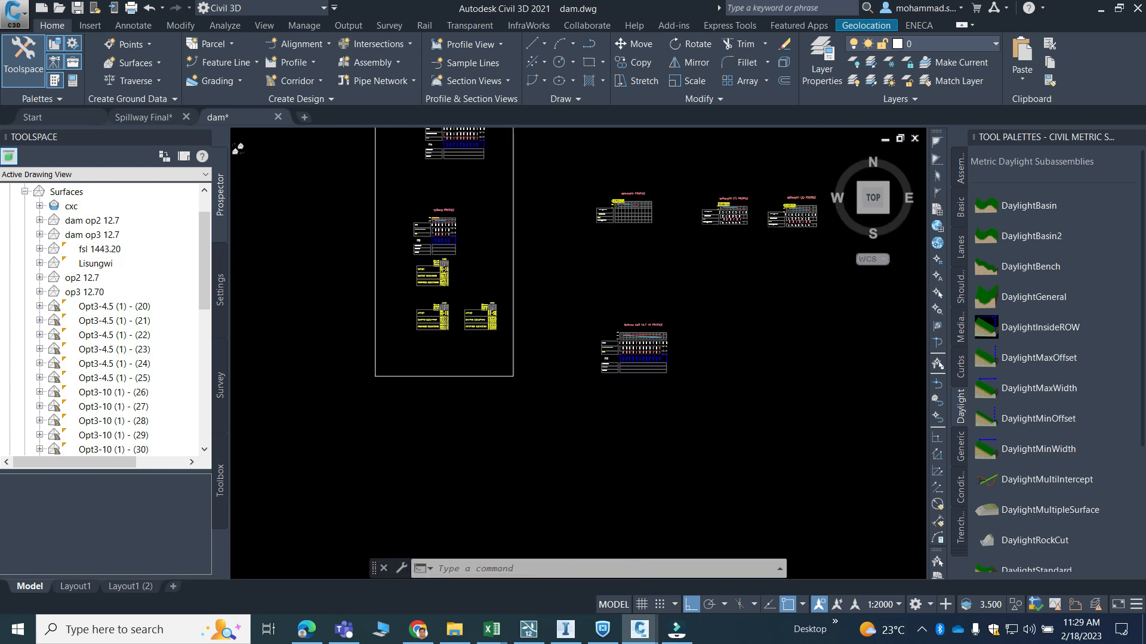
middle_click_drag(539, 335, 544, 401)
scroll(515, 298, "up", 4)
scroll(516, 348, "up", 8)
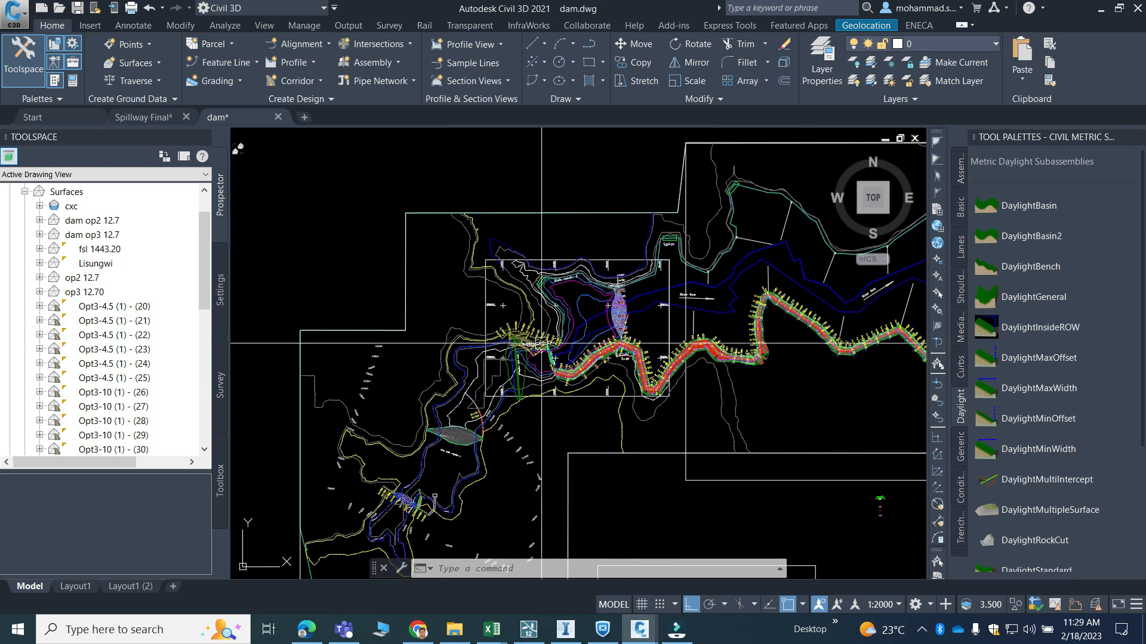
scroll(468, 311, "up", 4)
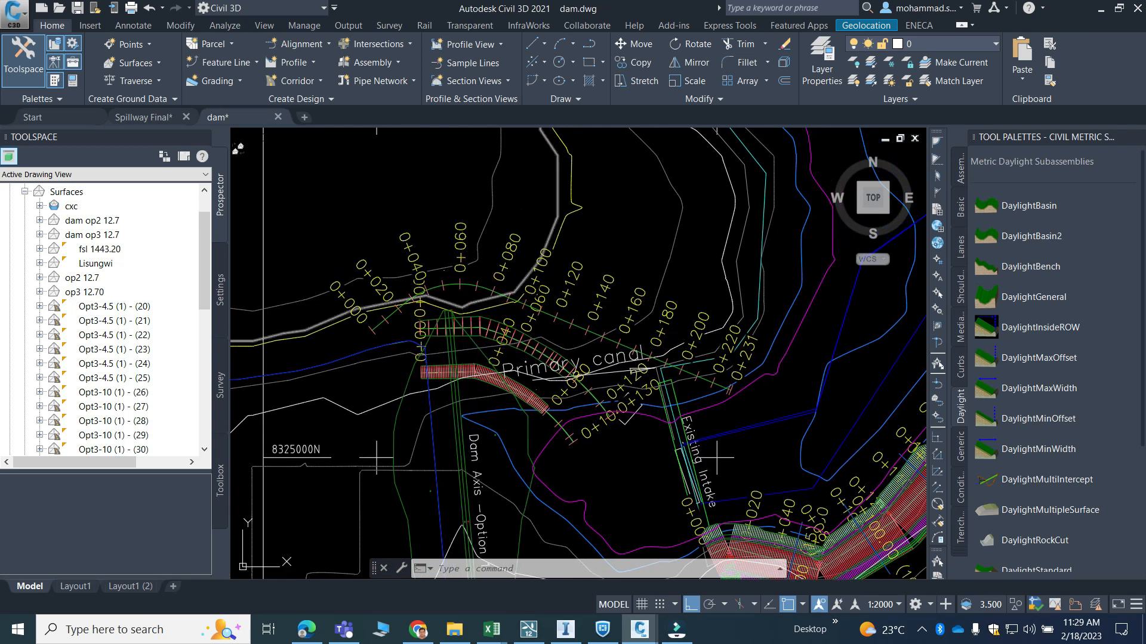
left_click(320, 81)
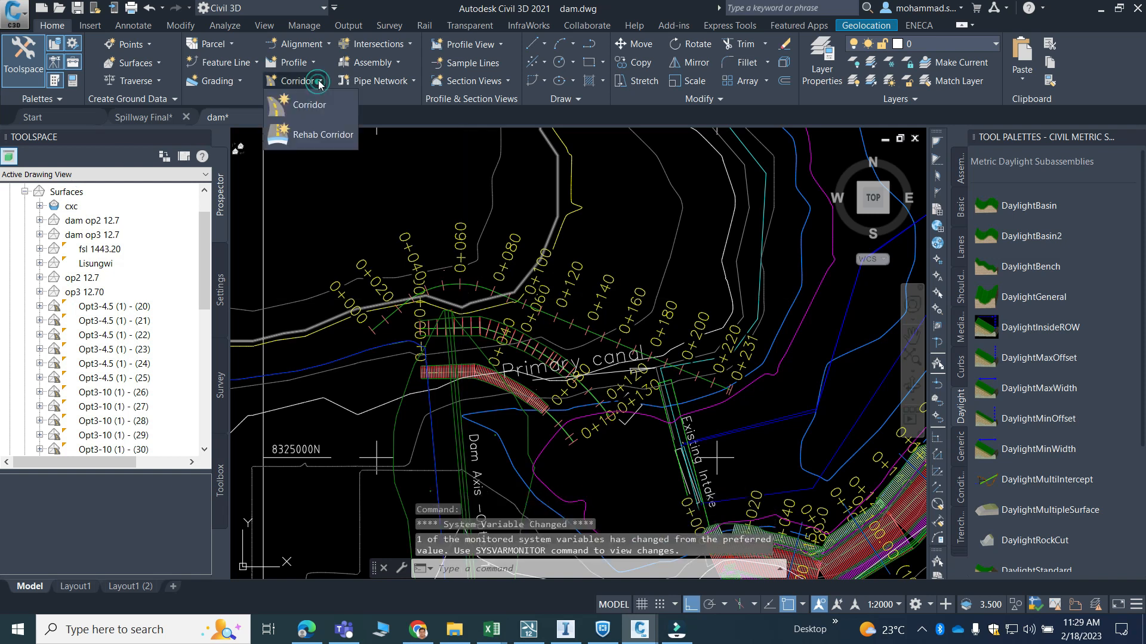
left_click(320, 107)
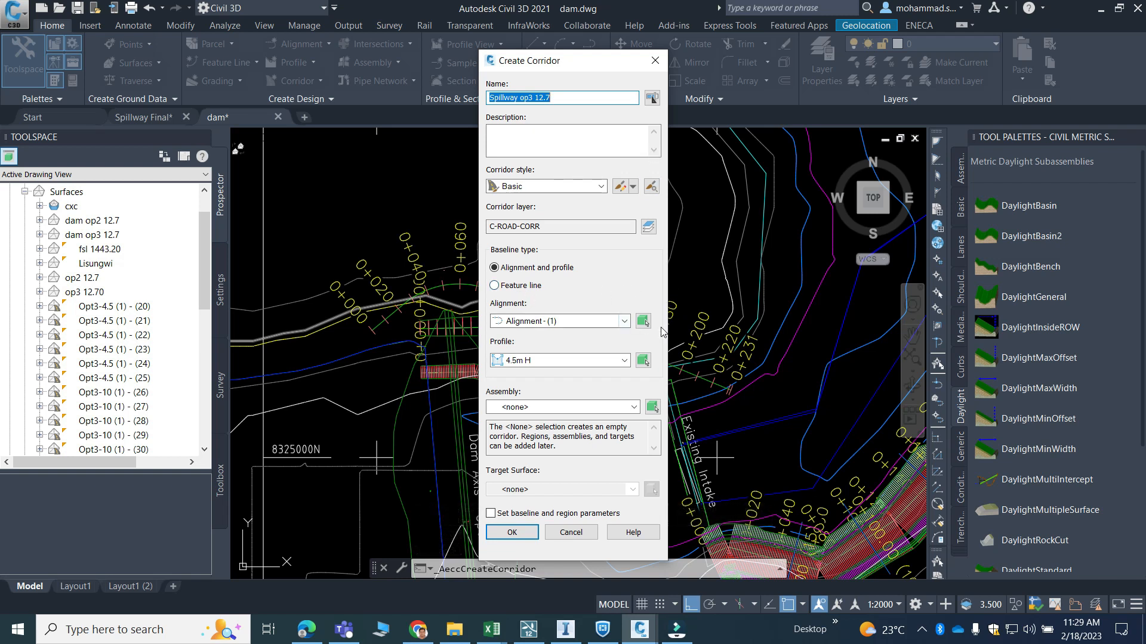
left_click(642, 323)
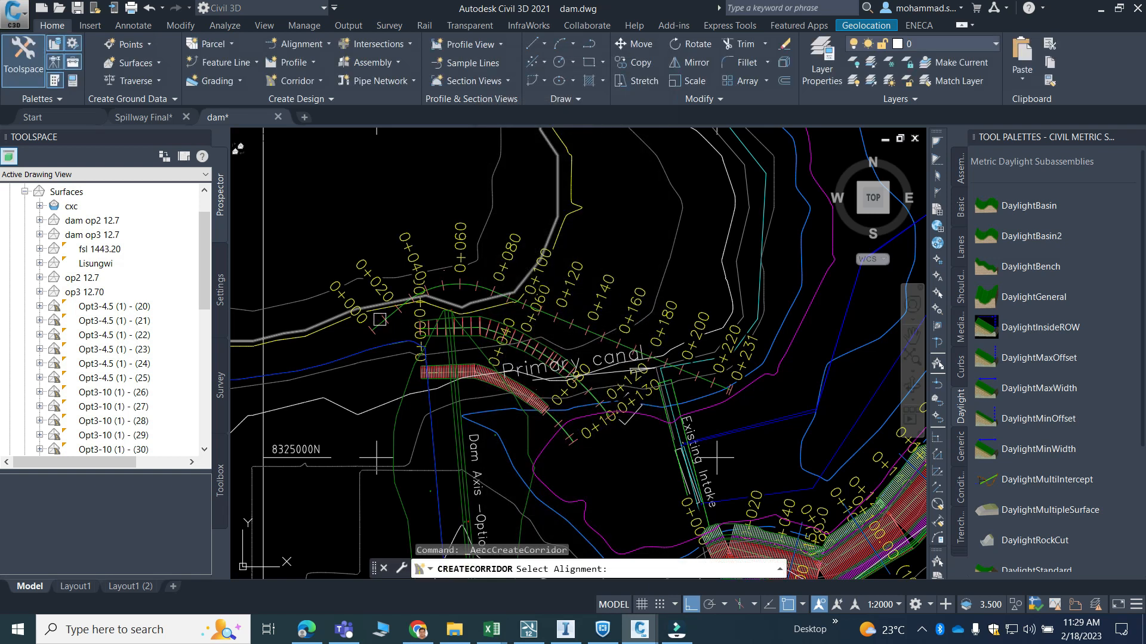
scroll(394, 331, "up", 5)
left_click(404, 337)
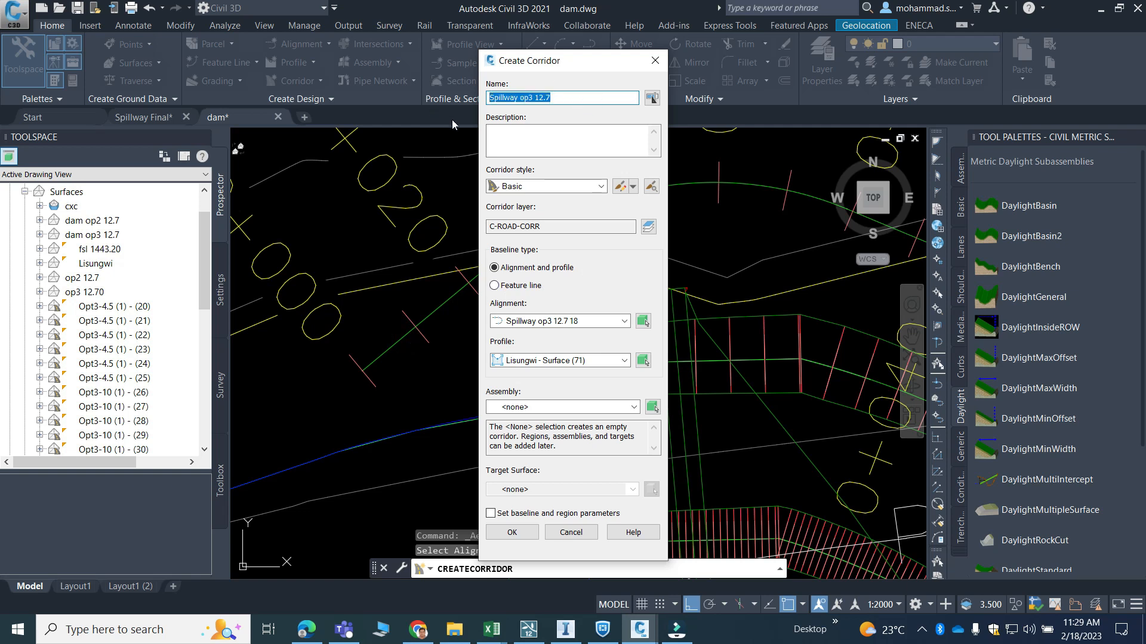
type("Spillway op3 12.7 18")
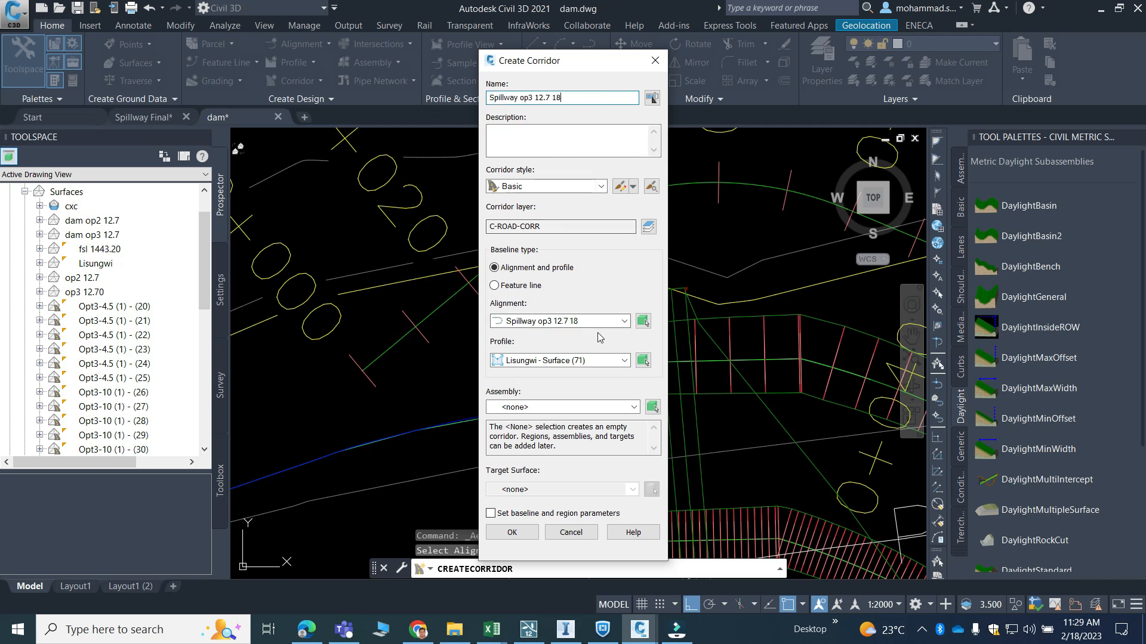
left_click(585, 362)
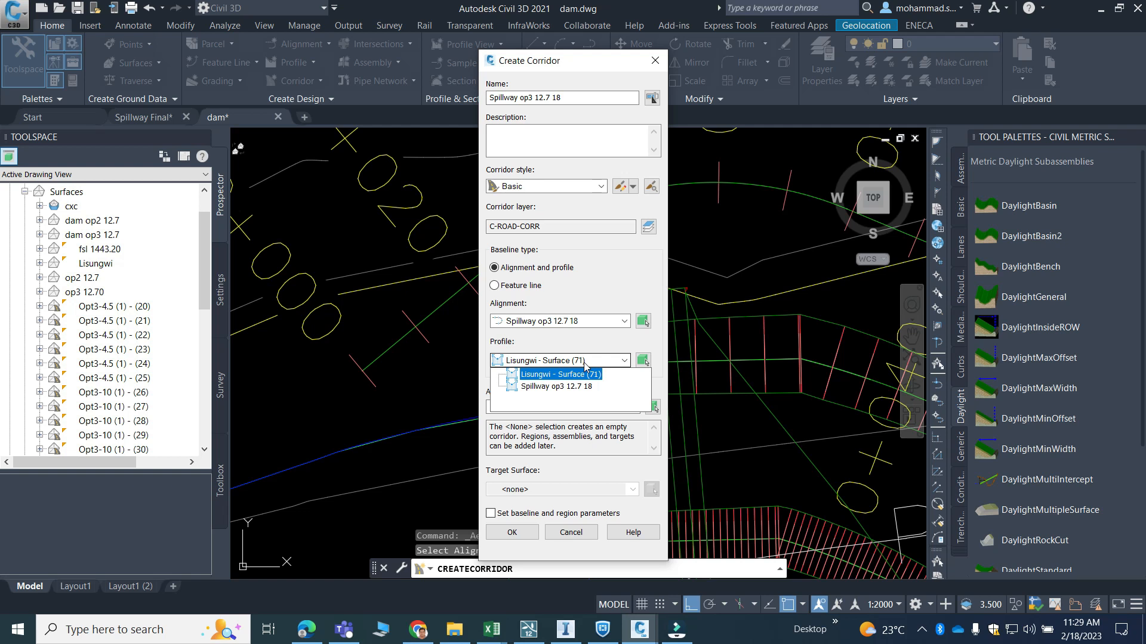
left_click(585, 531)
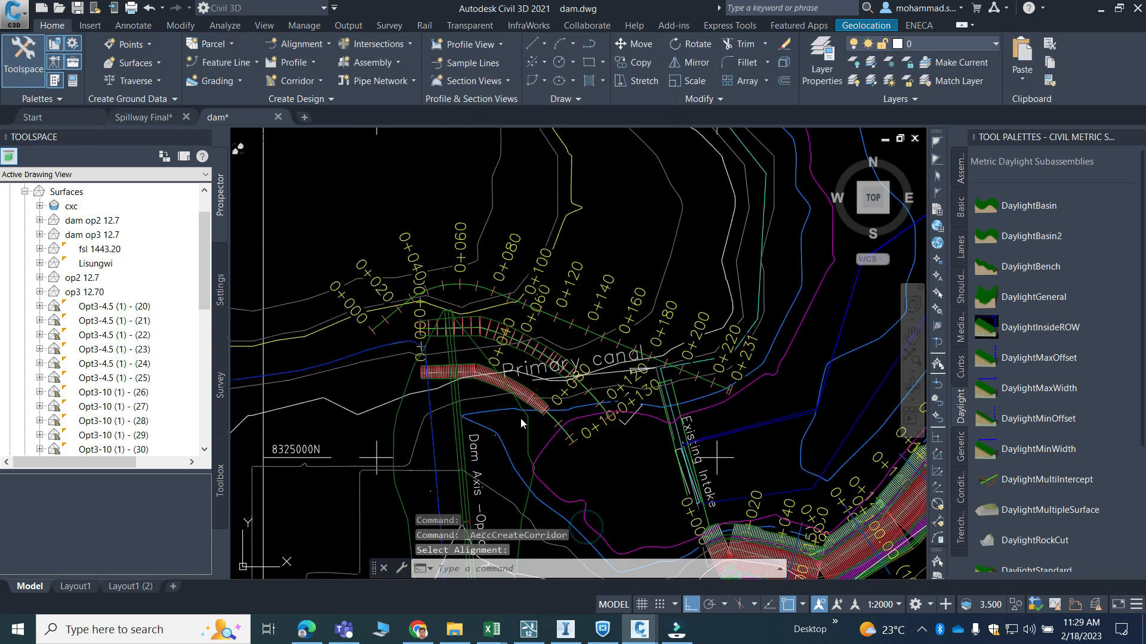
key("Escape")
Step: Check the name and style in the properties of the sloping design profile in the spillway profile view
scroll(460, 322, "down", 13)
middle_click_drag(626, 483, 581, 348)
scroll(556, 397, "up", 6)
scroll(596, 352, "up", 12)
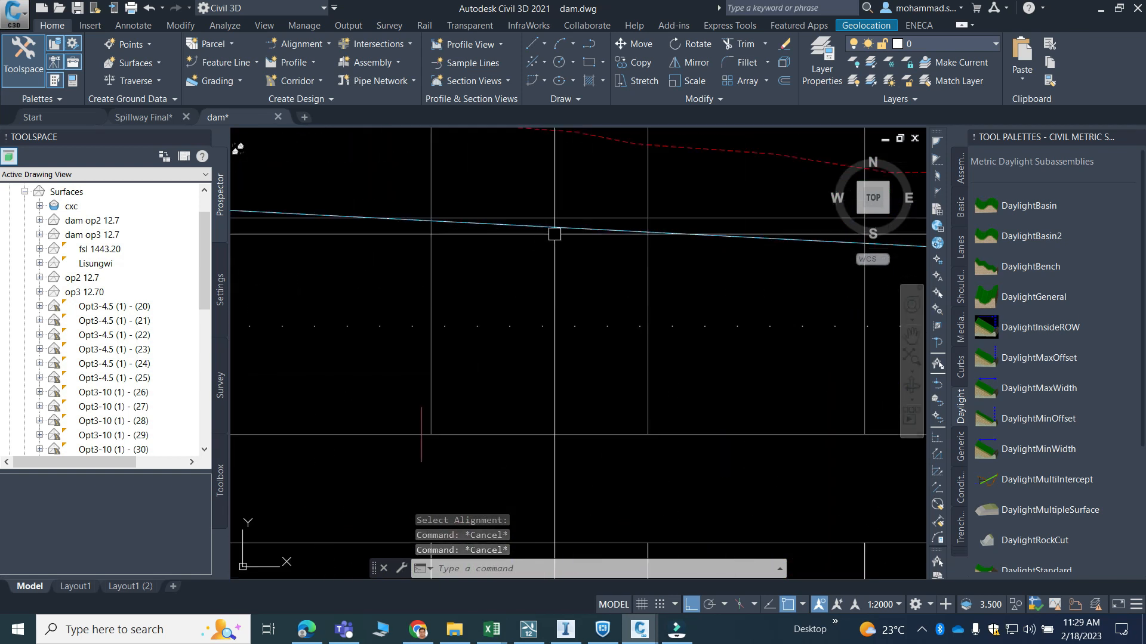
left_click(559, 231)
right_click(572, 235)
left_click(624, 387)
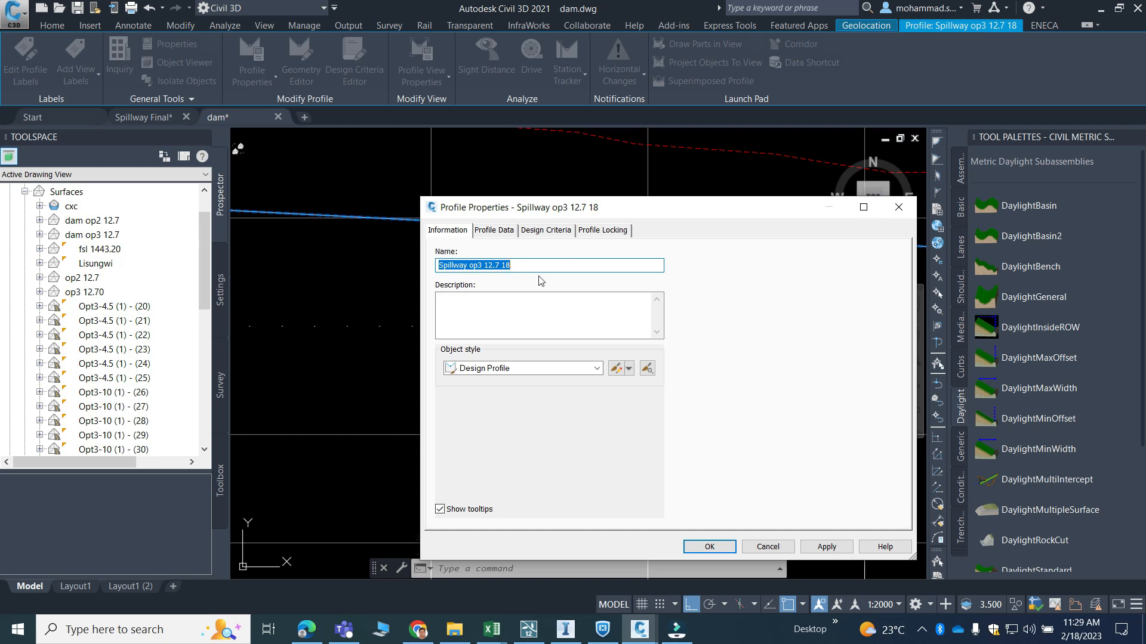
key("Escape")
key("Escape")
Step: Begin a new corridor with the Spillway op3 12.7 18 alignment and the Spillway op3 12.7 18 profile as its baseline
scroll(587, 305, "down", 6)
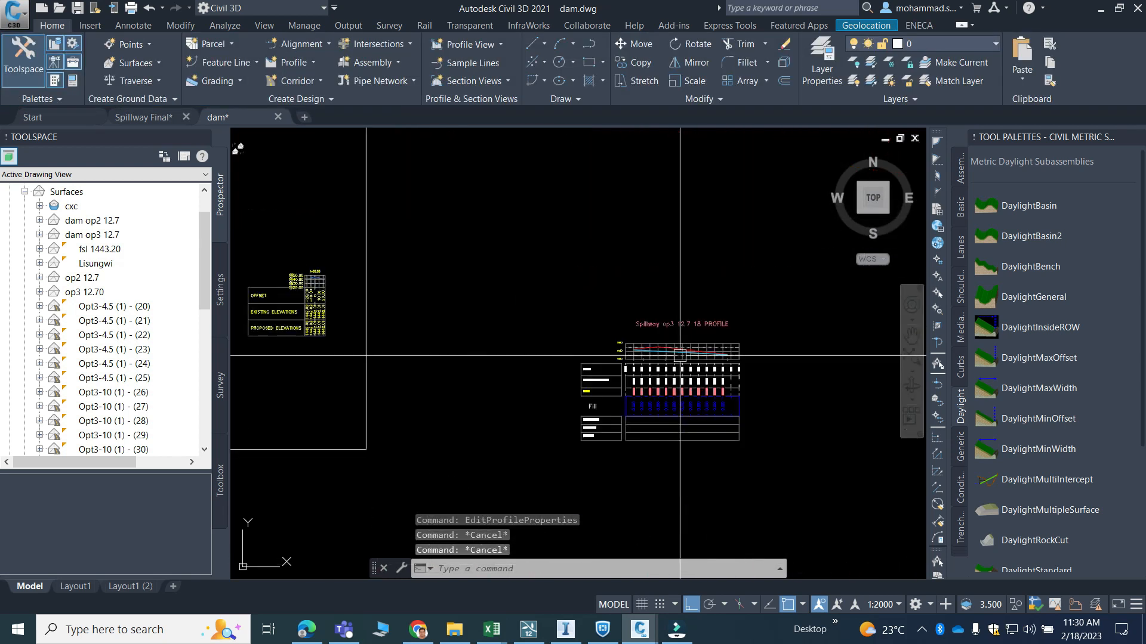
middle_click_drag(442, 233, 647, 309)
scroll(647, 309, "down", 6)
scroll(651, 233, "up", 8)
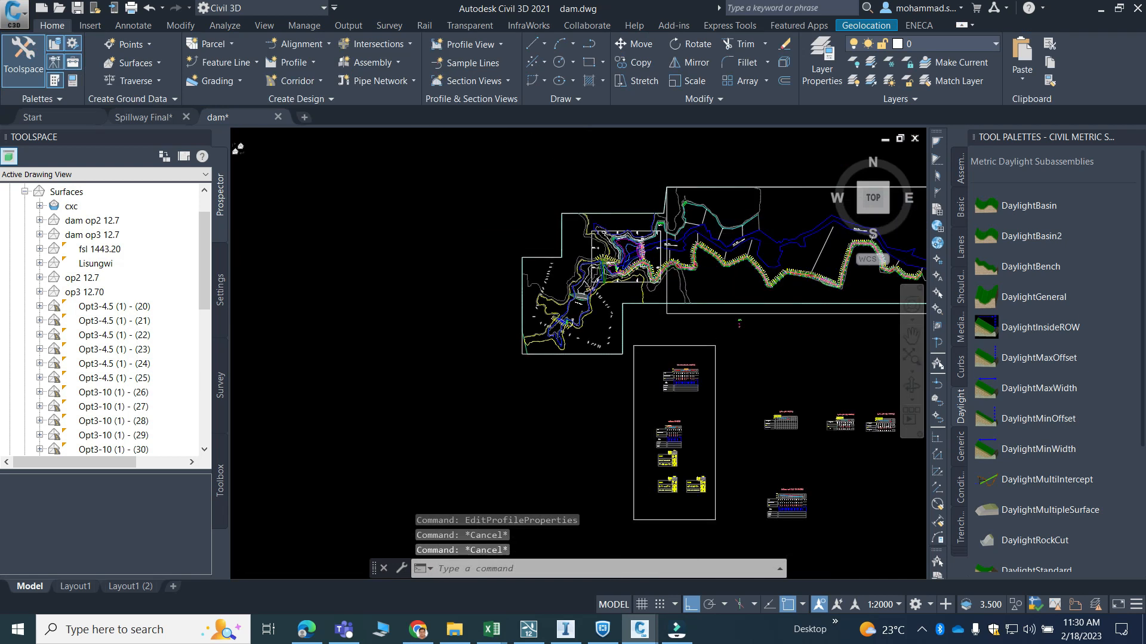
scroll(456, 253, "up", 6)
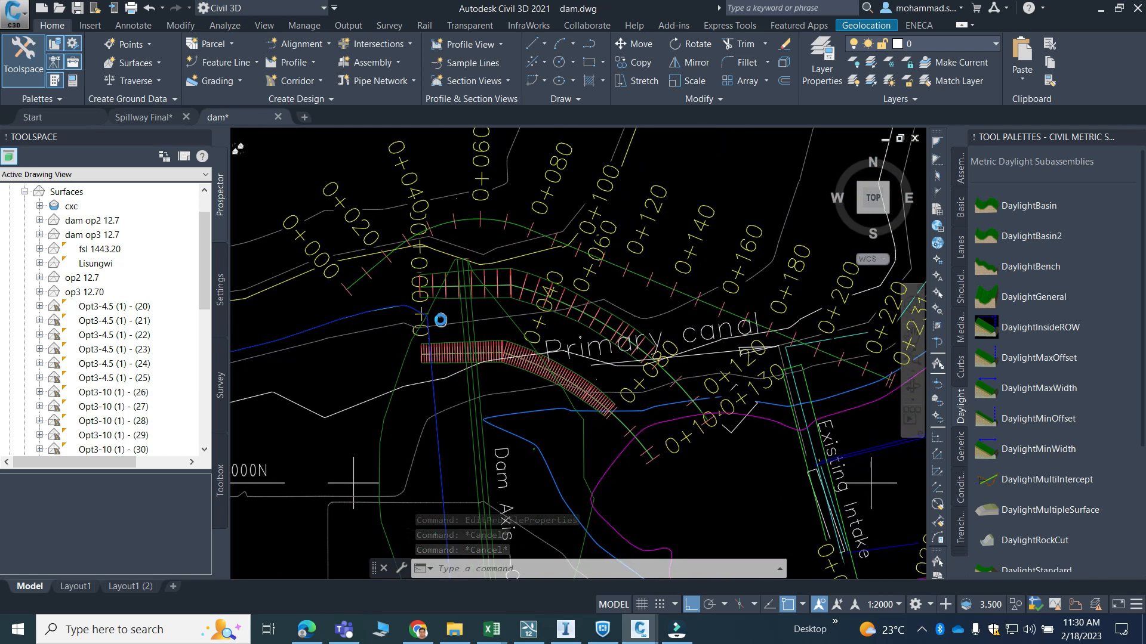
scroll(425, 309, "up", 1)
scroll(412, 286, "down", 1)
left_click(306, 84)
left_click(321, 105)
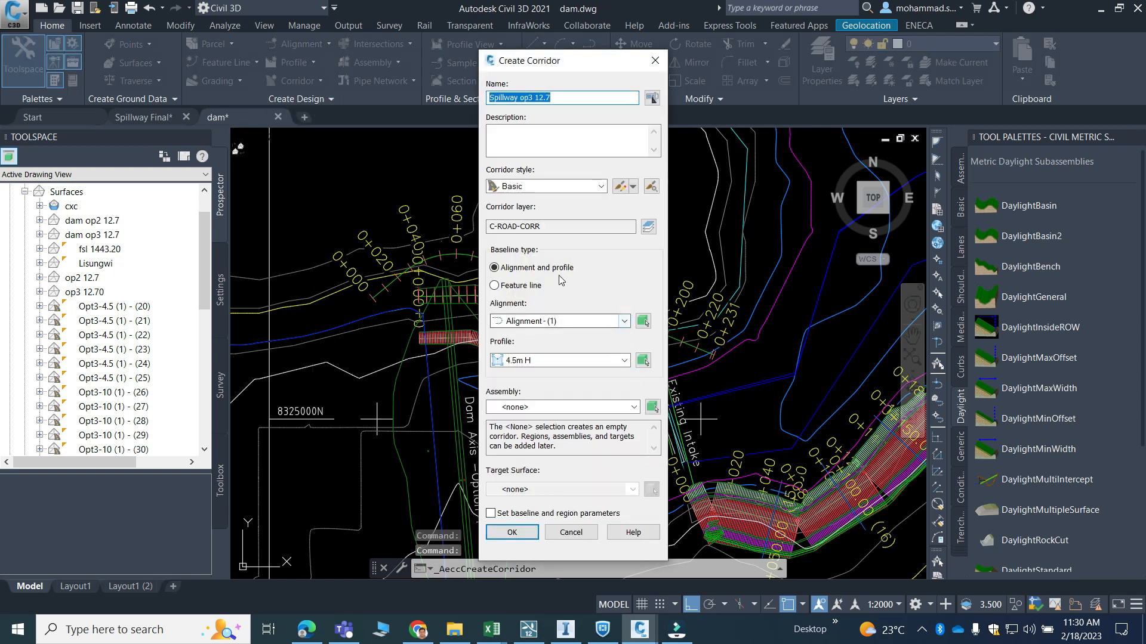
left_click(642, 321)
scroll(378, 280, "up", 5)
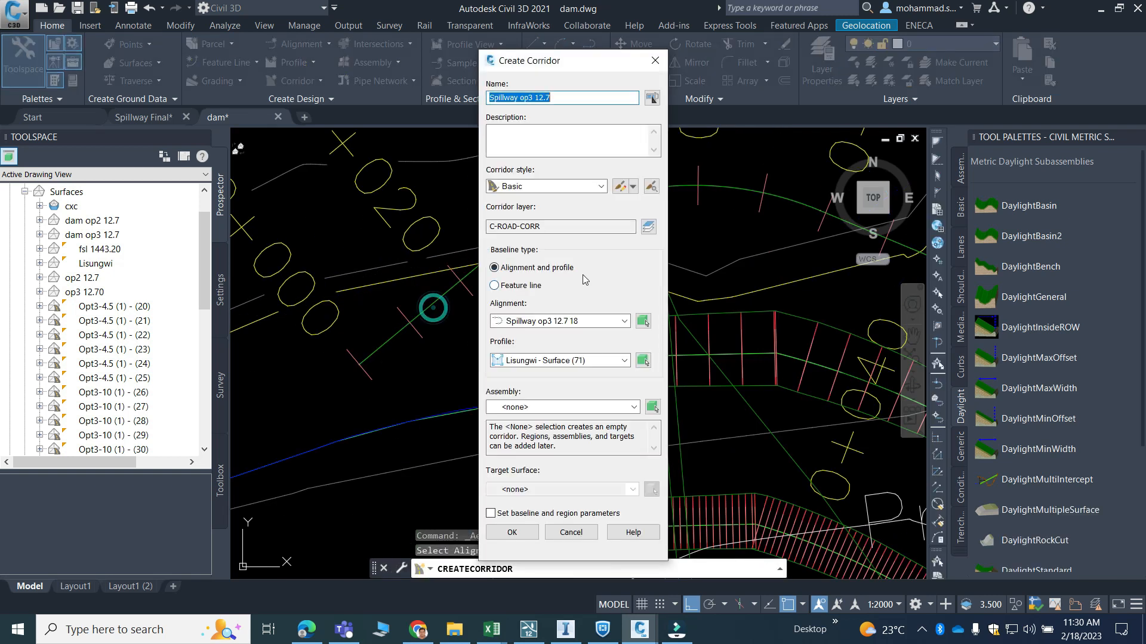
left_click(608, 361)
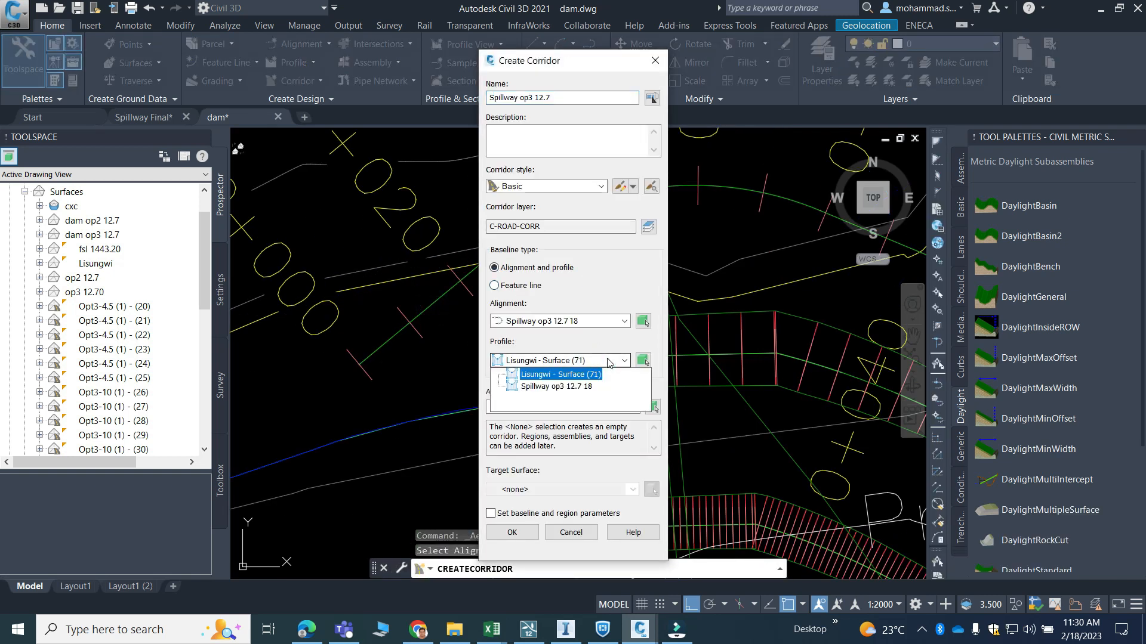
left_click(555, 386)
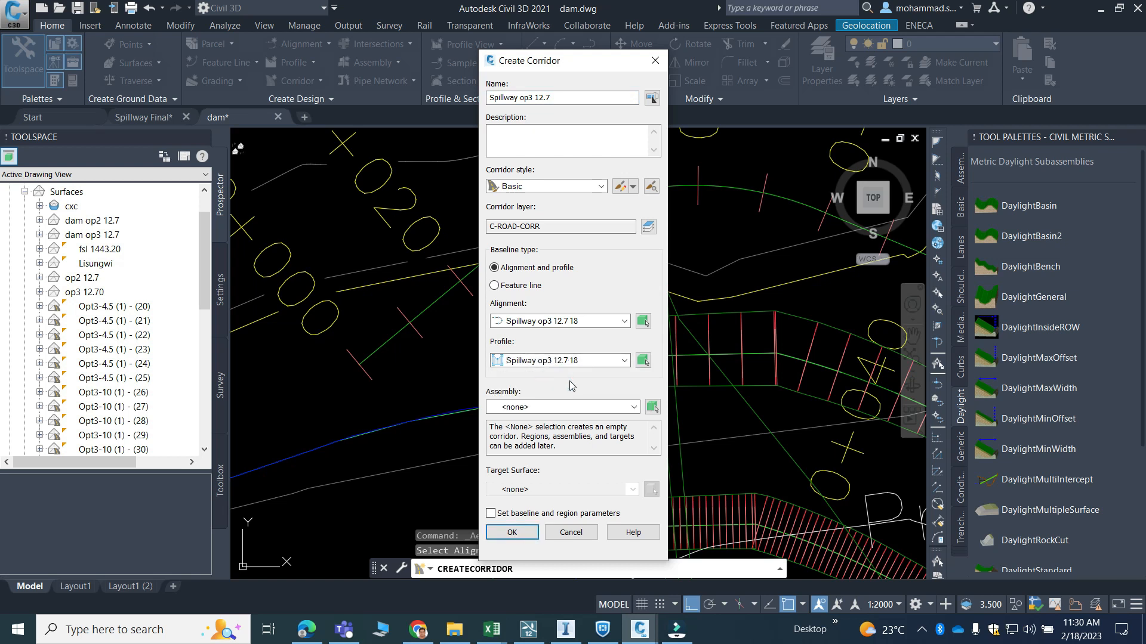
Step: Assign the spillway assembly and the Lisungwi target surface to the corridor and continue to its baseline and region parameters
left_click(561, 408)
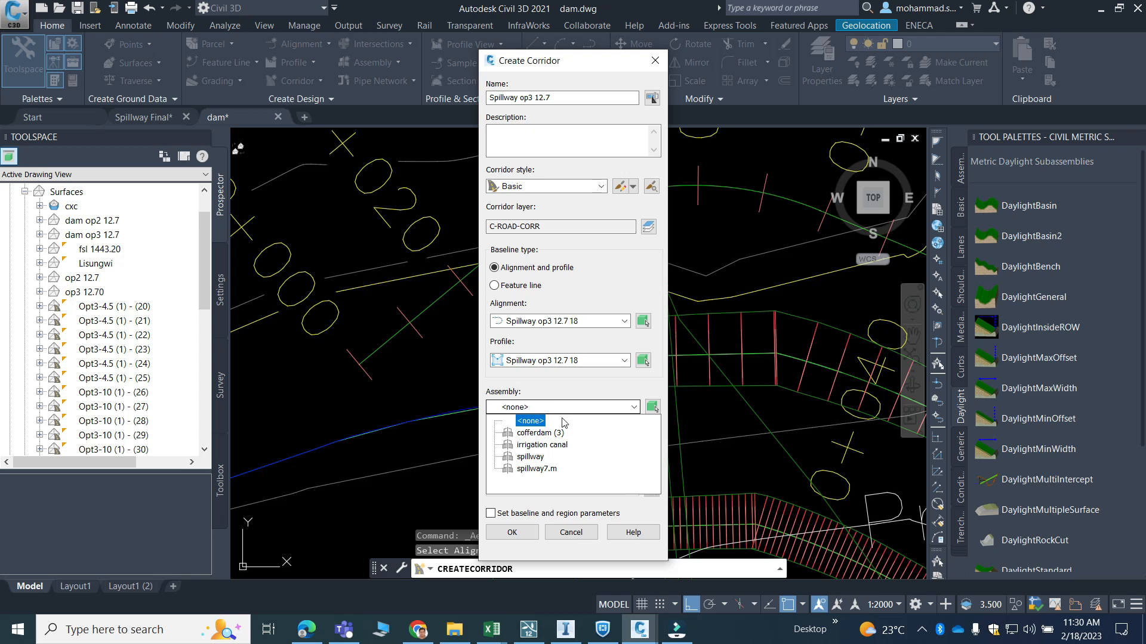
left_click(537, 460)
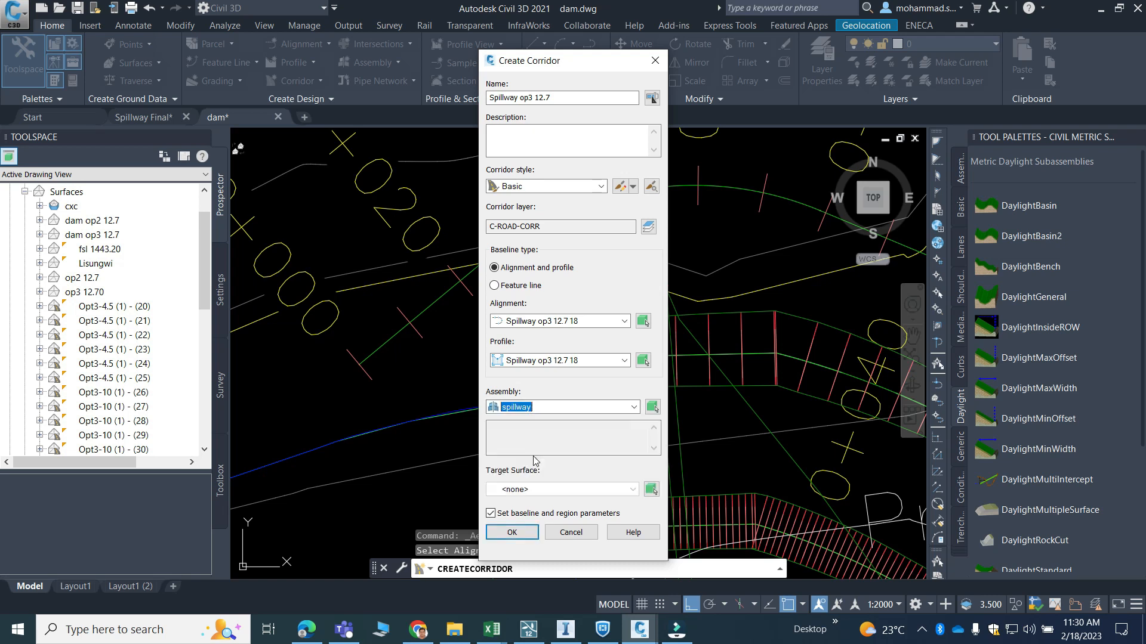
left_click(571, 490)
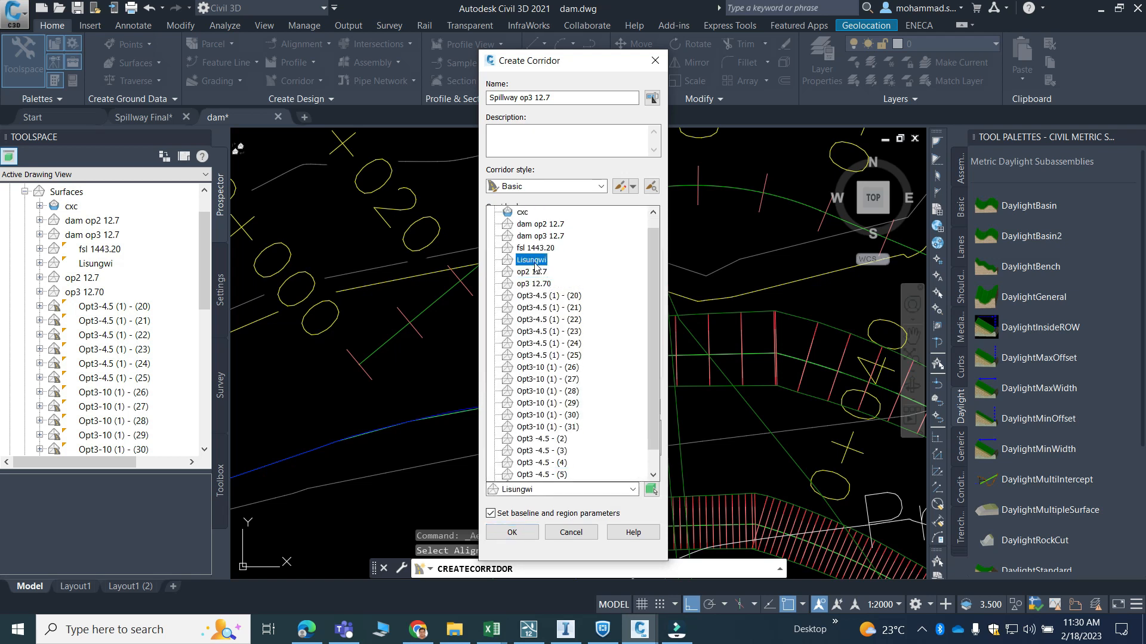
left_click(535, 262)
left_click(514, 533)
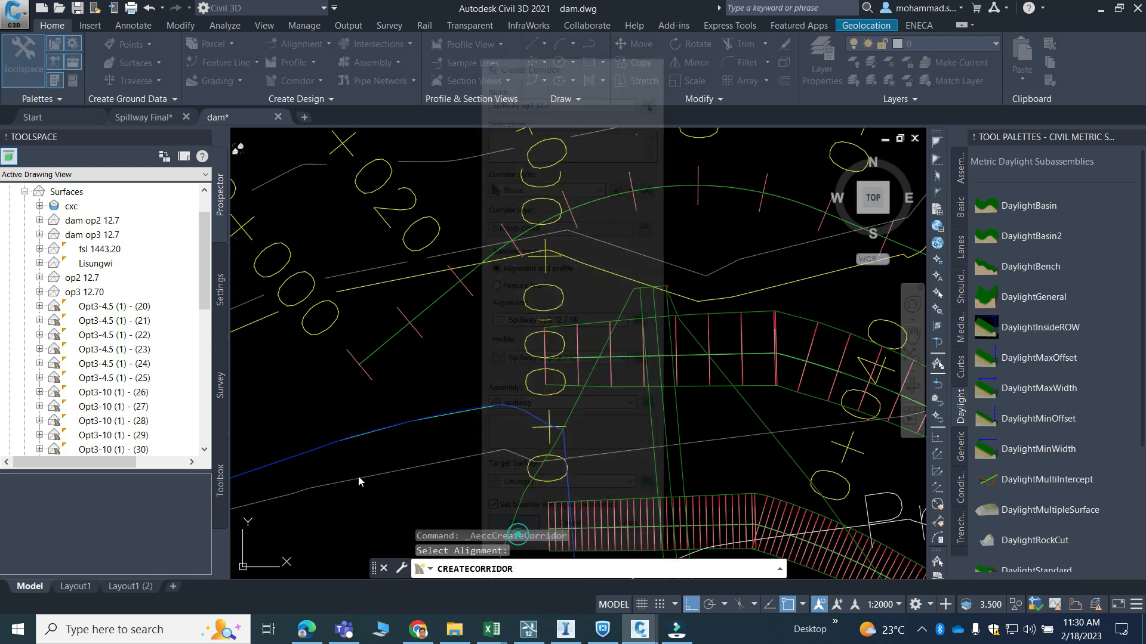
Step: Set the region's assembly frequency to 1 m along tangents, curves, spirals and vertical curves, and build the corridor
left_click_drag(570, 444, 687, 445)
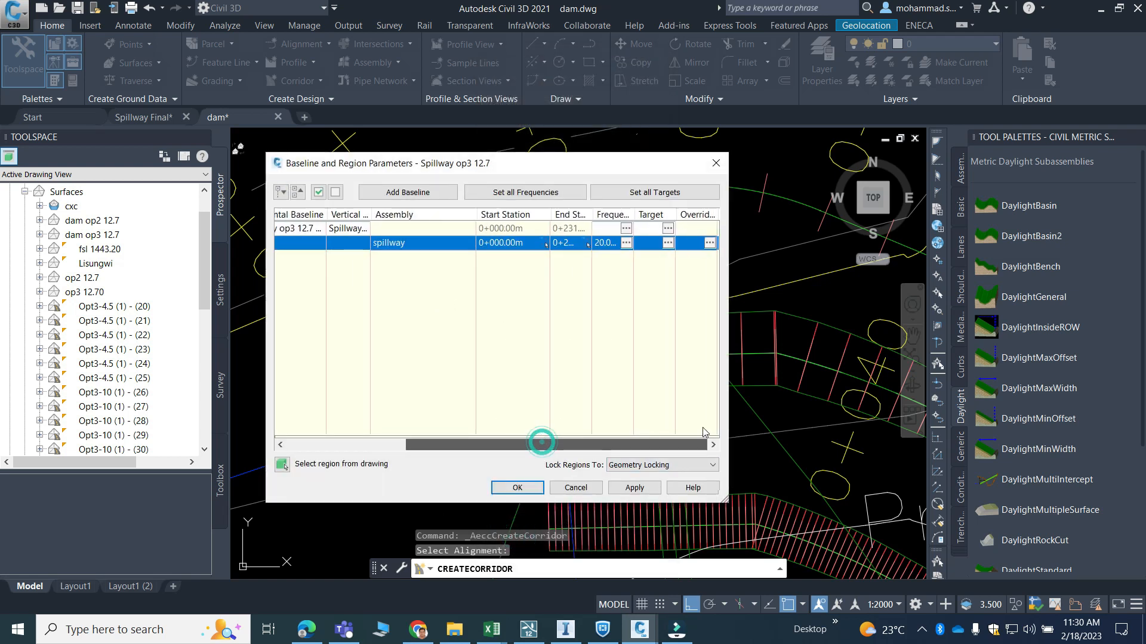
left_click(624, 243)
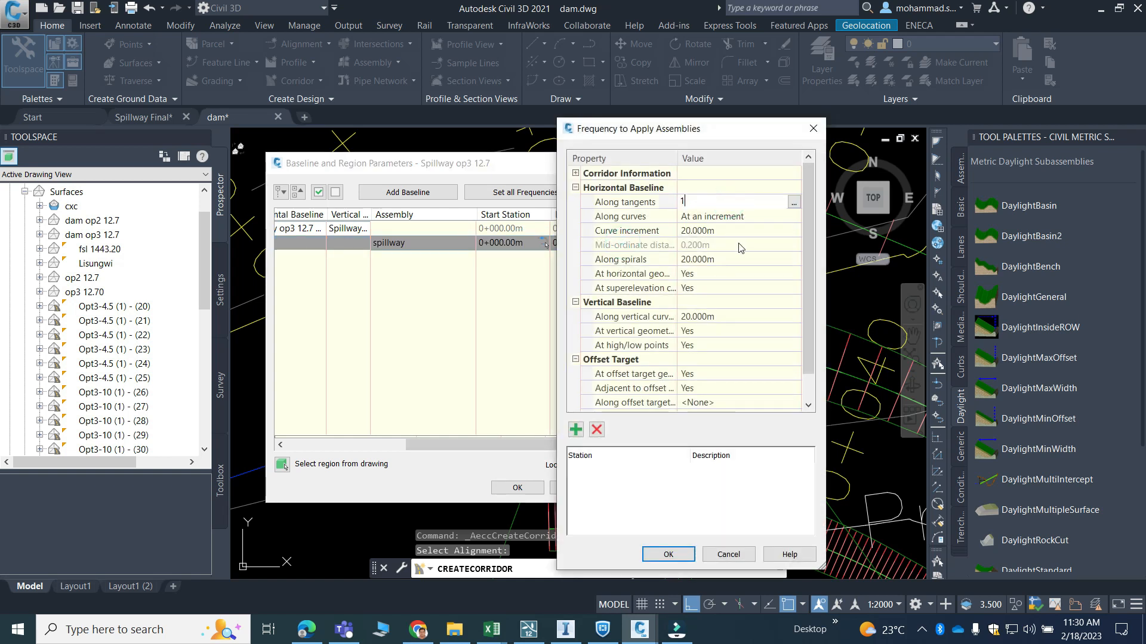
left_click(724, 260)
type("1")
left_click(721, 316)
type("1")
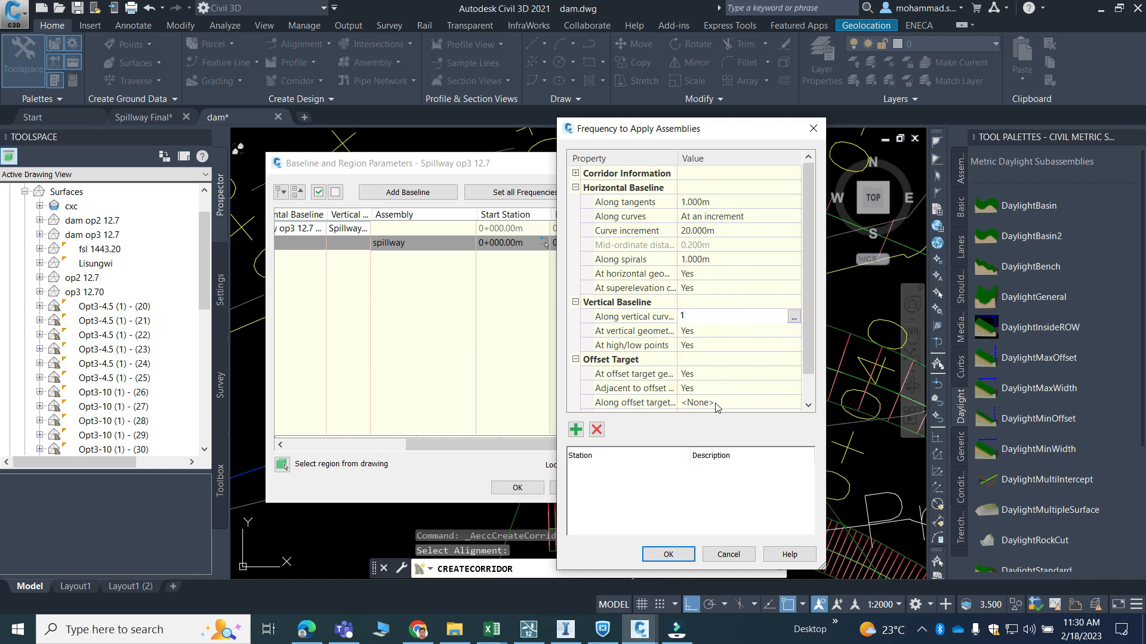
left_click(726, 231)
type("1")
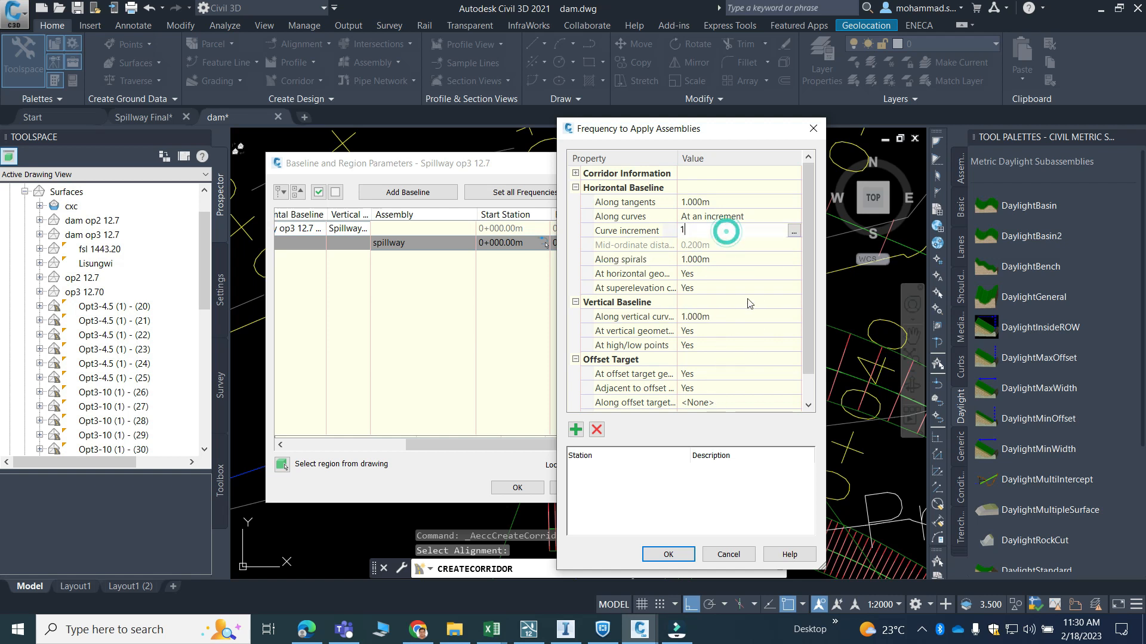
left_click(687, 557)
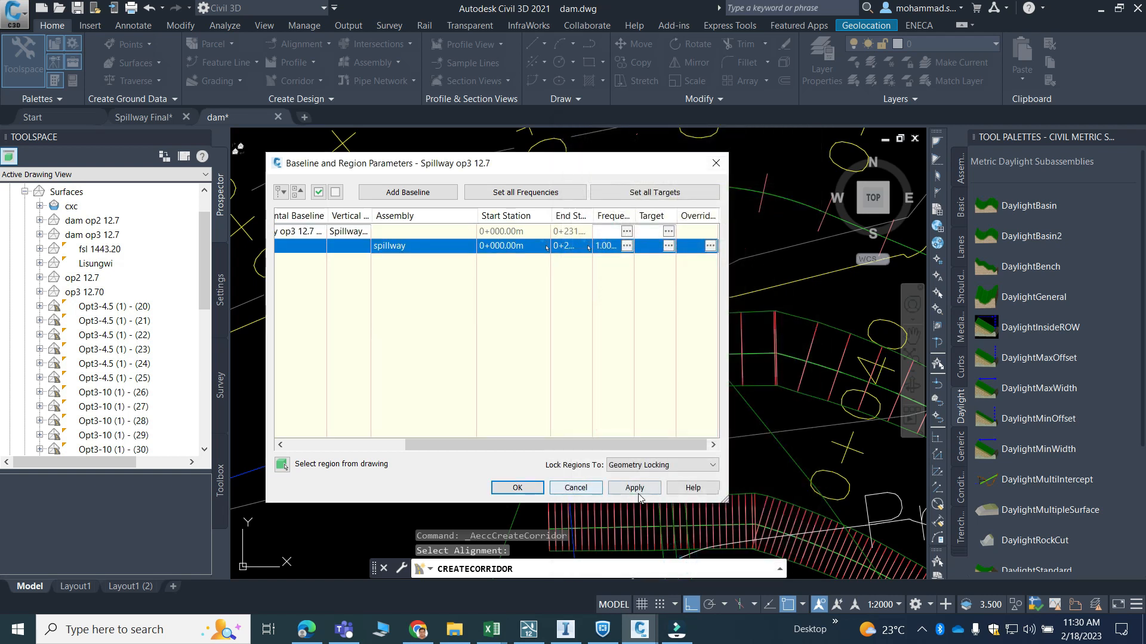
left_click(635, 489)
left_click(497, 273)
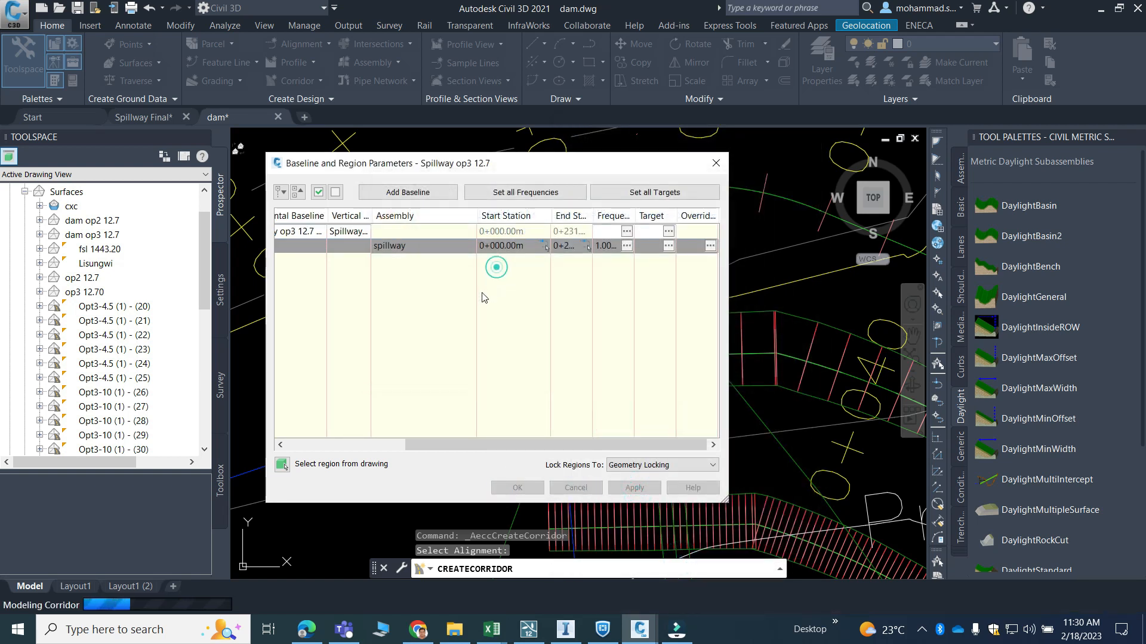
left_click(517, 487)
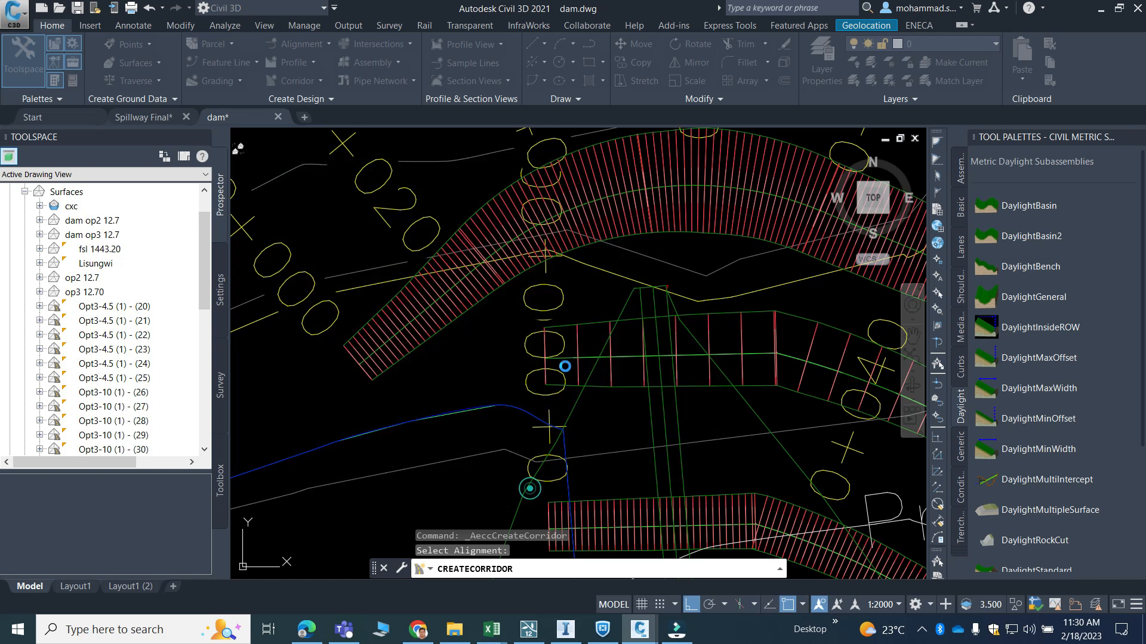
Step: Inspect the new spillway corridor in 3D in the Object Viewer, from its upstream bend along its straight length
scroll(428, 299, "down", 2)
scroll(427, 299, "down", 4)
middle_click_drag(480, 318, 544, 330)
scroll(568, 328, "up", 2)
scroll(573, 245, "up", 4)
scroll(573, 244, "up", 2)
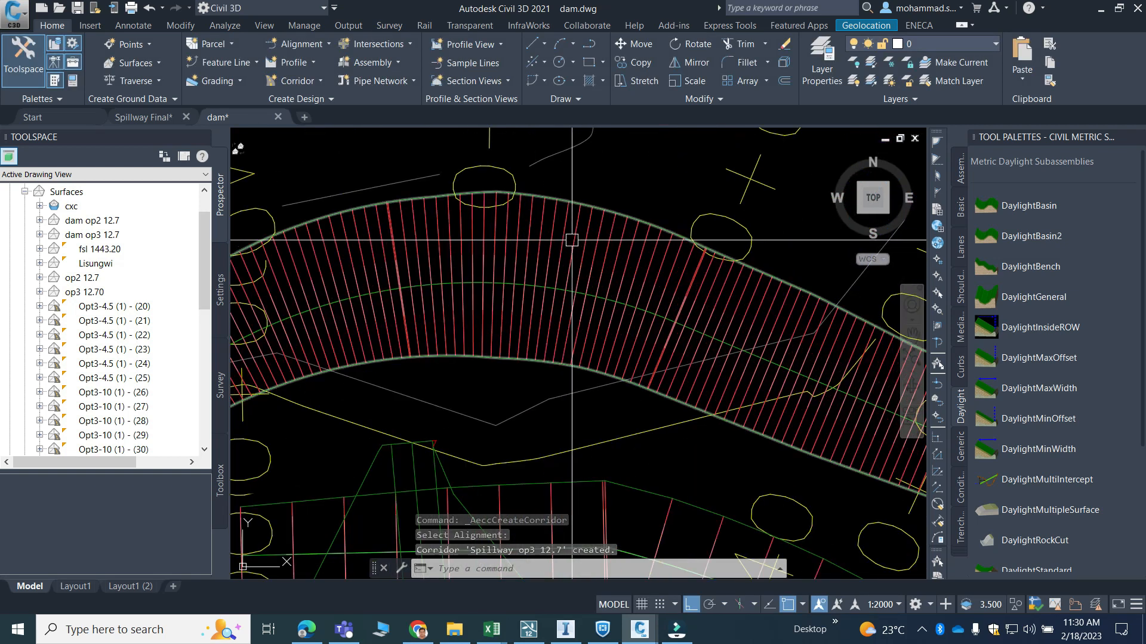
left_click(572, 241)
right_click(572, 241)
left_click(638, 522)
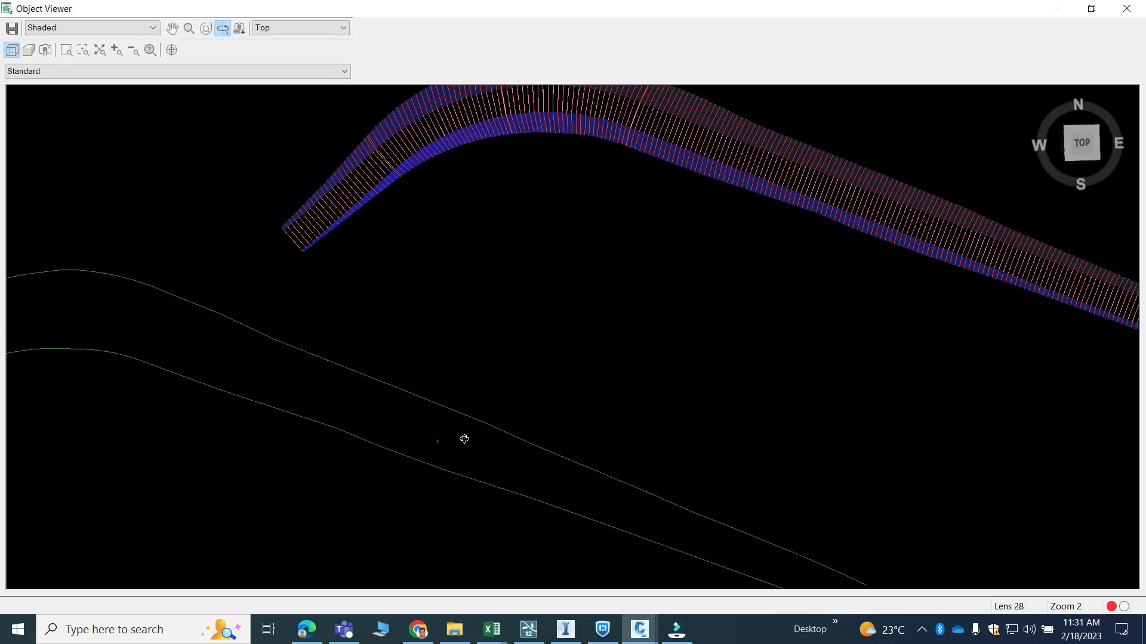
mouse_move(464, 439)
left_mouse_down()
mouse_move(496, 438)
mouse_move(473, 474)
mouse_move(470, 460)
left_mouse_up()
middle_click_drag(655, 431, 376, 399)
middle_click_drag(614, 403, 431, 378)
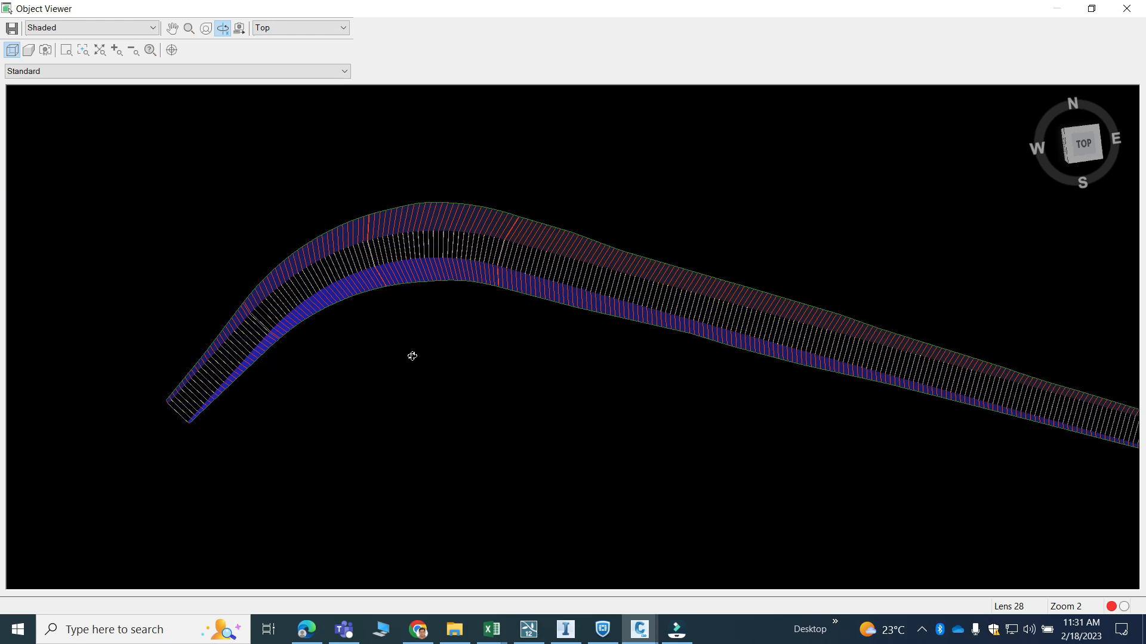
scroll(411, 356, "down", 2)
key("Escape")
key("Escape")
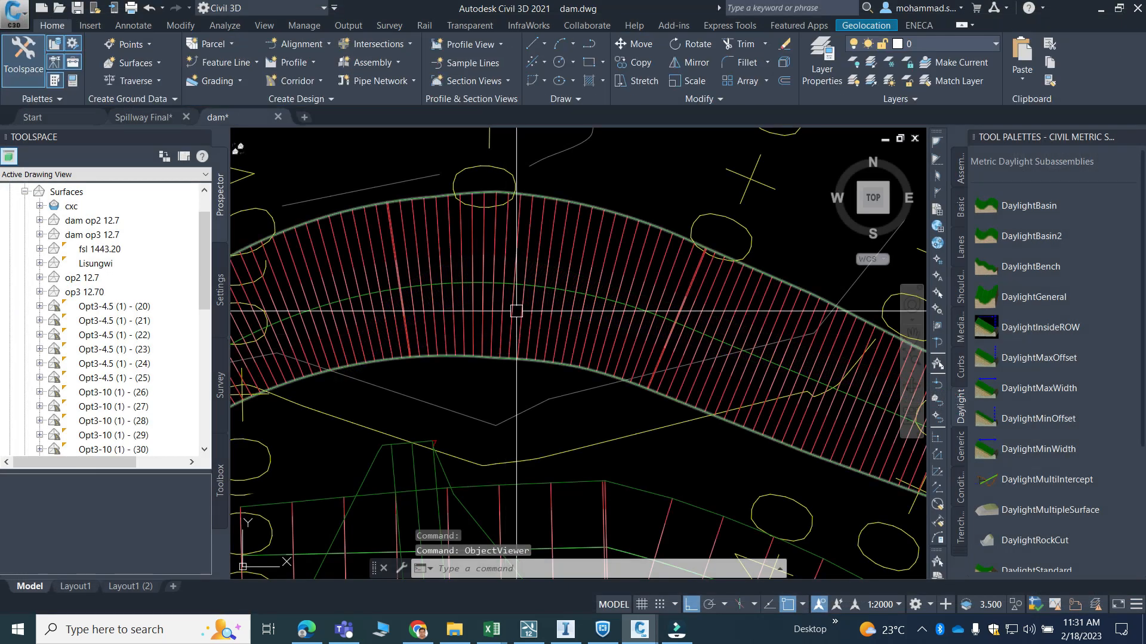
Step: Create a corridor surface named Spillway op3 12.7 18 for the new spillway corridor
scroll(575, 274, "down", 7)
middle_click_drag(576, 345, 507, 342)
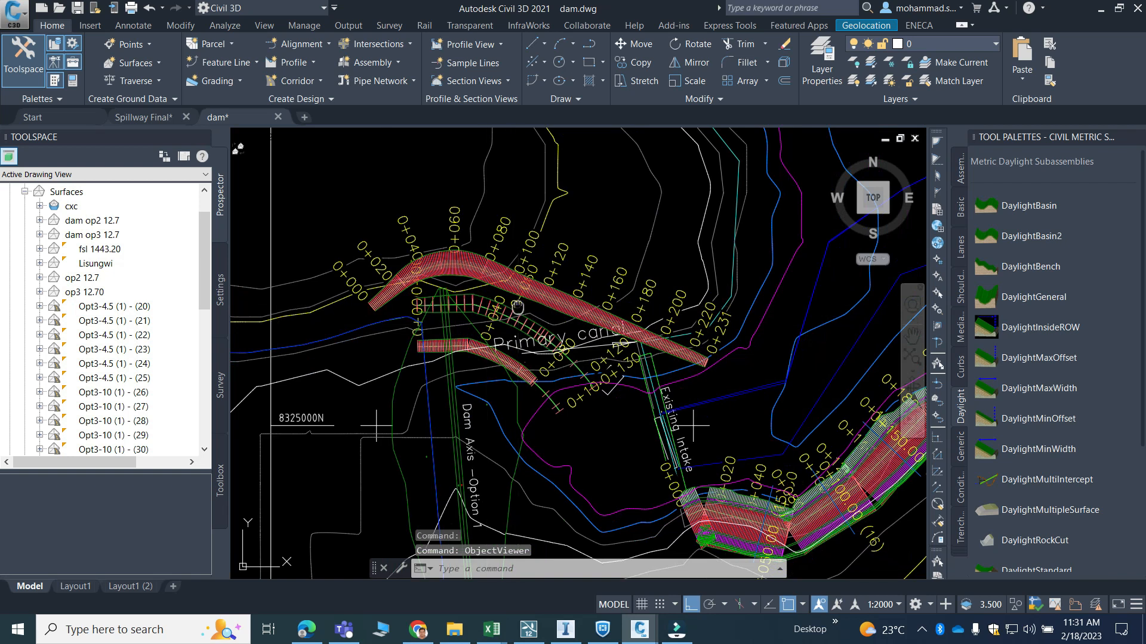
scroll(450, 277, "up", 2)
scroll(504, 274, "up", 2)
left_click(506, 268)
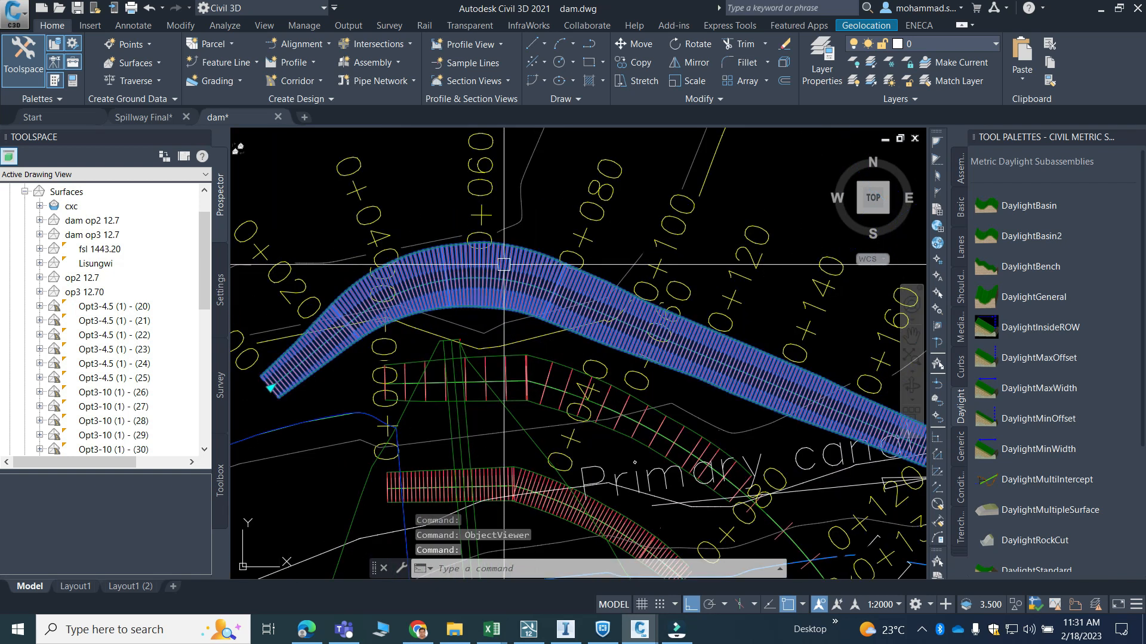
right_click(506, 269)
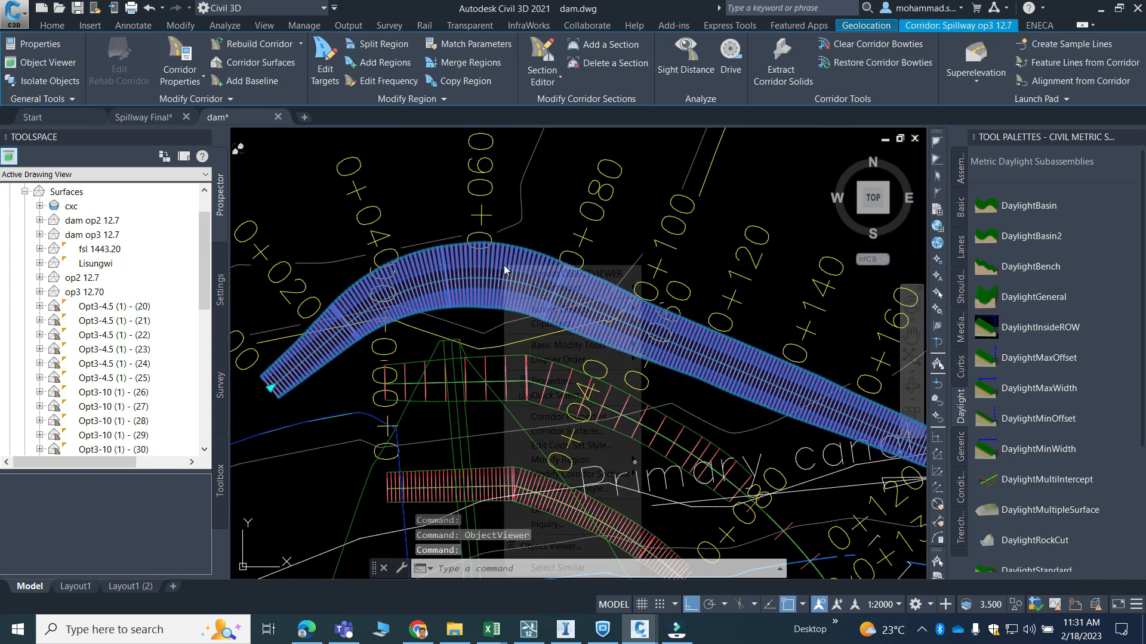
left_click(568, 432)
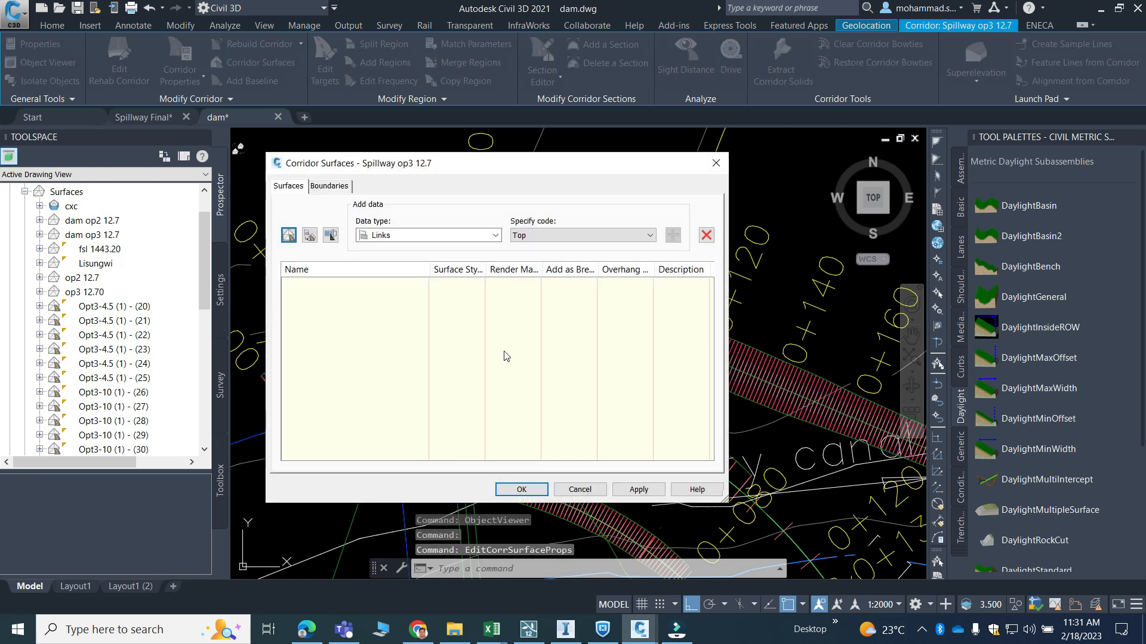
left_click(289, 235)
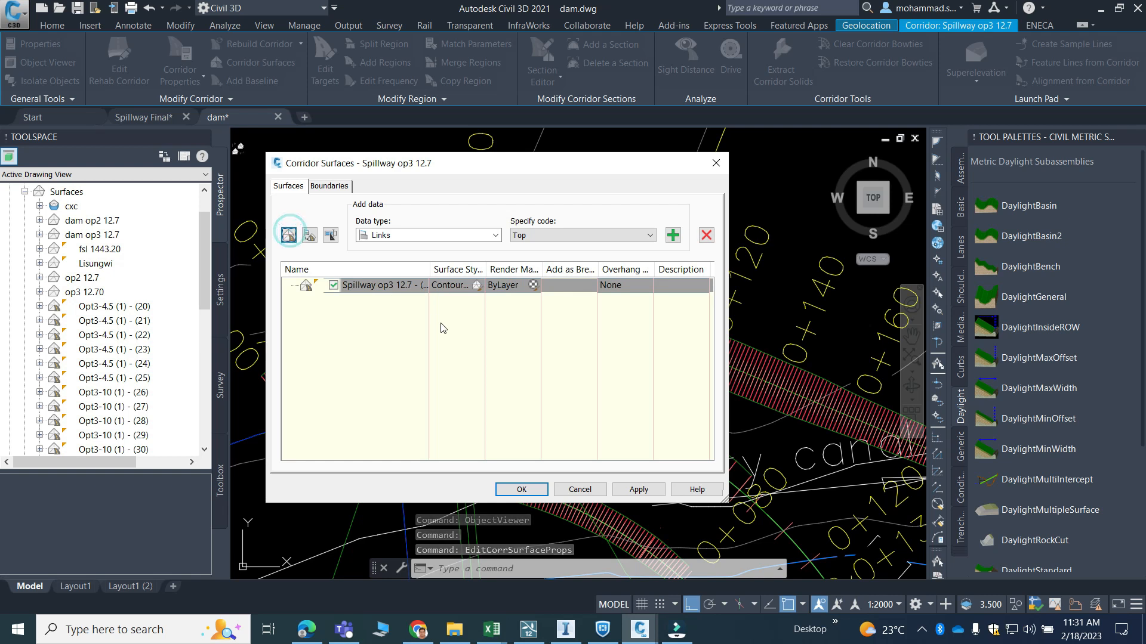
left_click(388, 286)
type("Spillway op3 12.7 18")
left_click(402, 359)
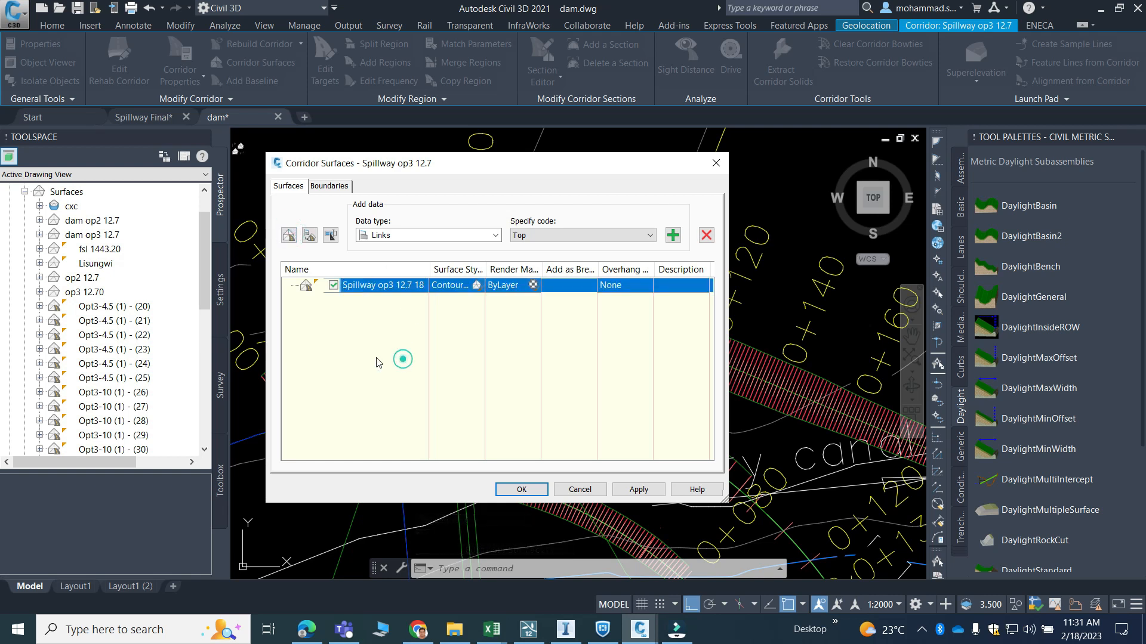
Step: Add the Top, Datum and Daylight_Cut links to the Spillway op3 12.7 18 corridor surface
left_click(673, 236)
left_click(582, 236)
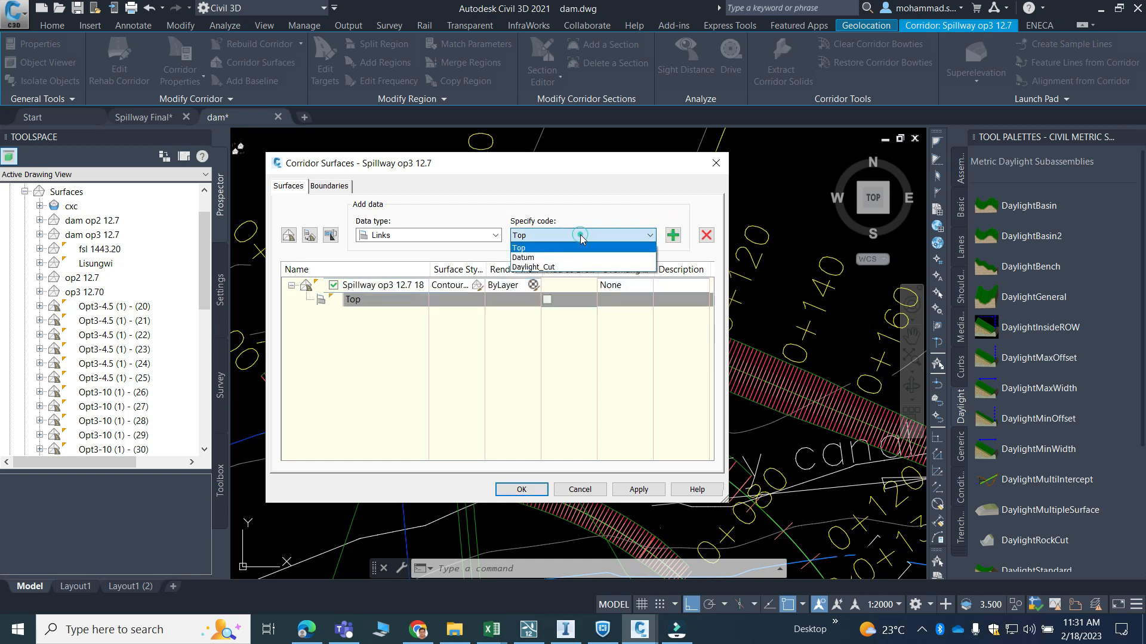
left_click(557, 258)
left_click(673, 236)
left_click(587, 235)
left_click(618, 261)
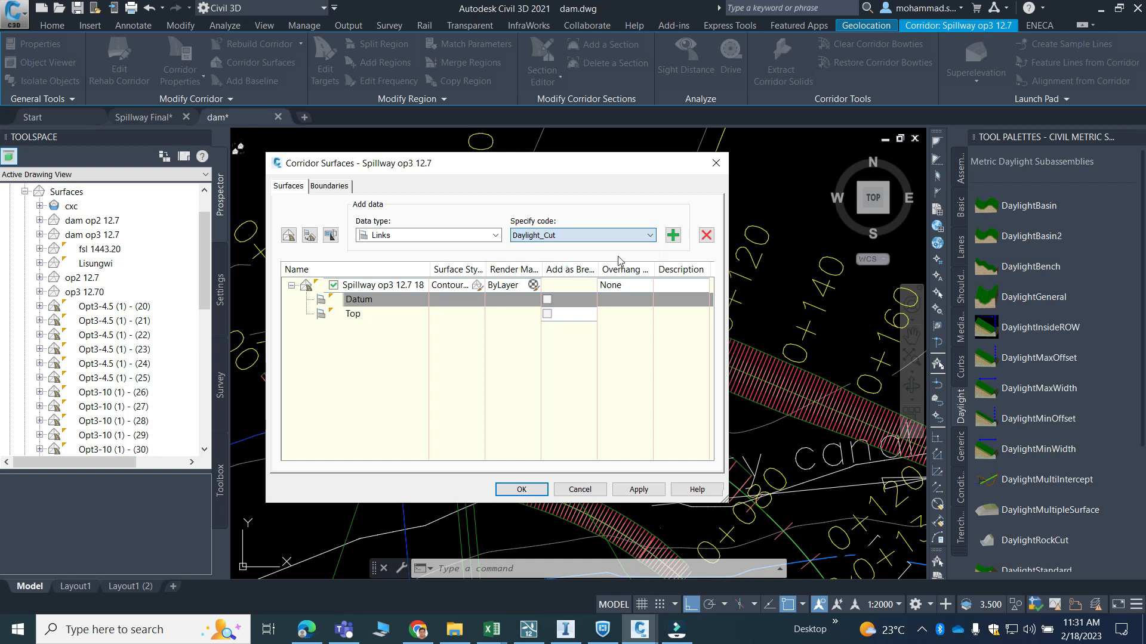
left_click(671, 236)
Step: Add the P2 feature lines to the Spillway op3 12.7 18 corridor surface data
left_click(462, 239)
left_click(415, 250)
left_click(674, 236)
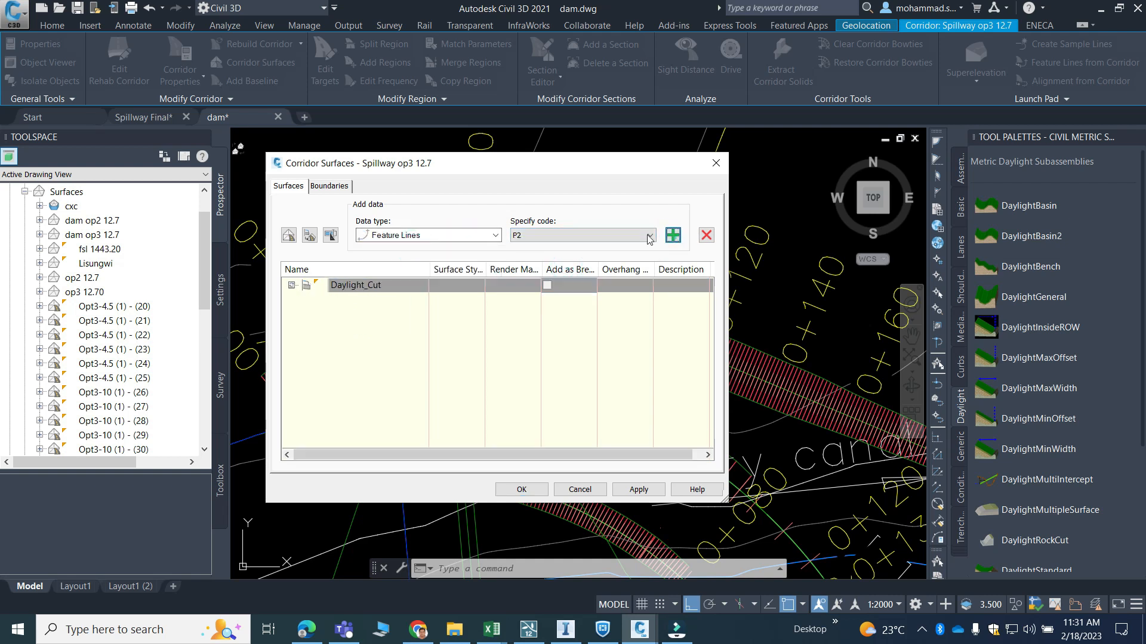
left_click(581, 236)
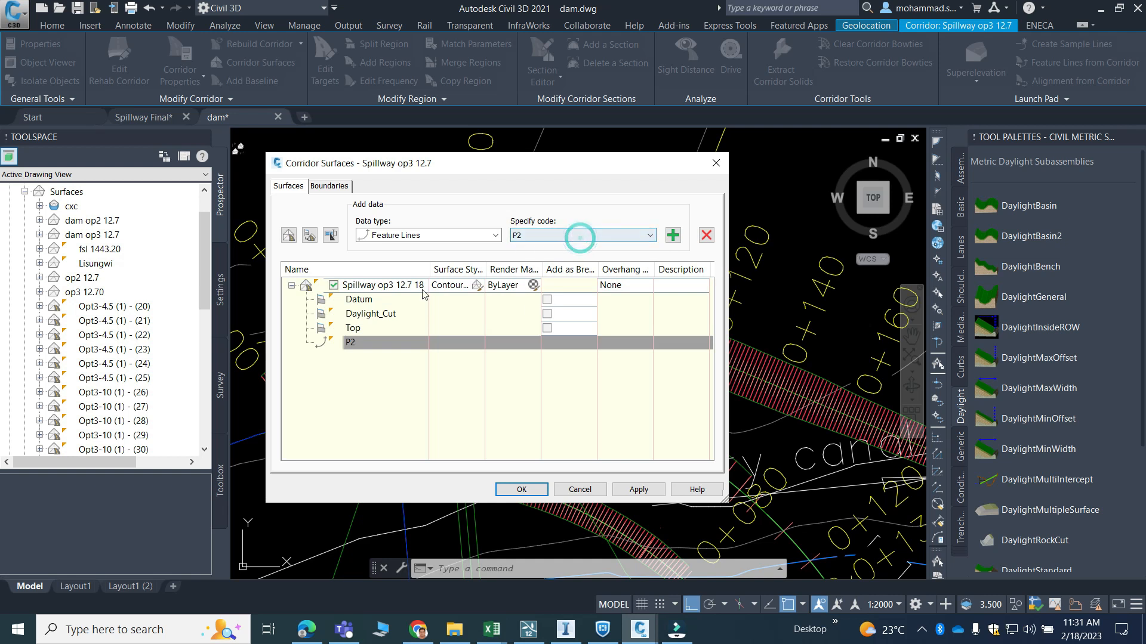
Step: Add the corridor extents as outer boundary of the Spillway op3 12.7 18 surface and rebuild the corridor
left_click(329, 186)
left_click(359, 229)
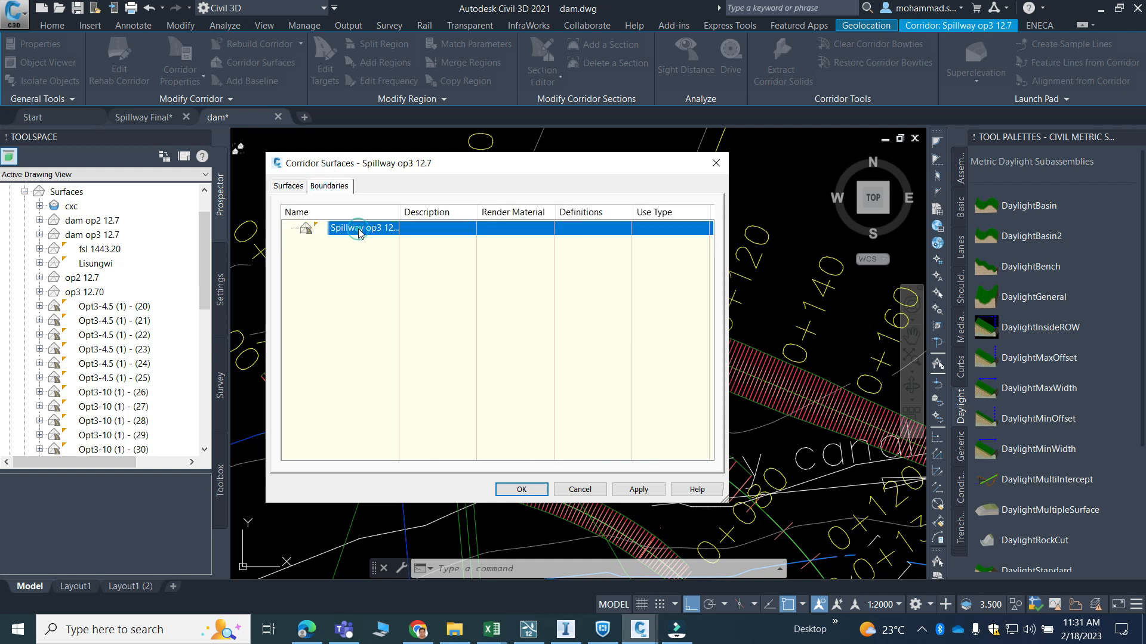
right_click(360, 233)
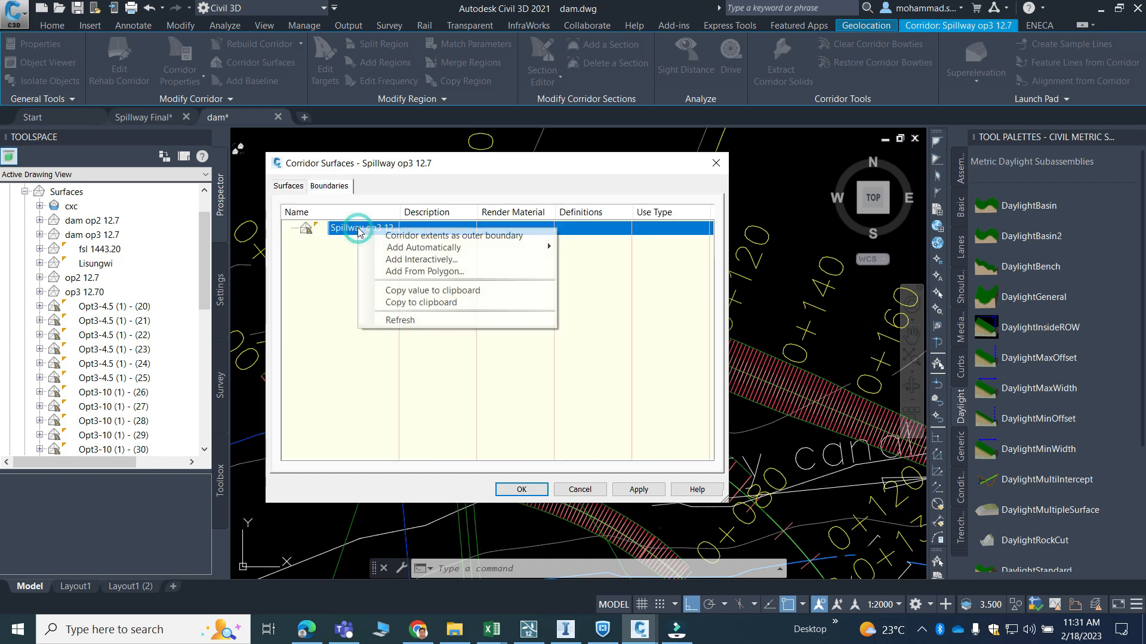
left_click(409, 236)
left_click(637, 490)
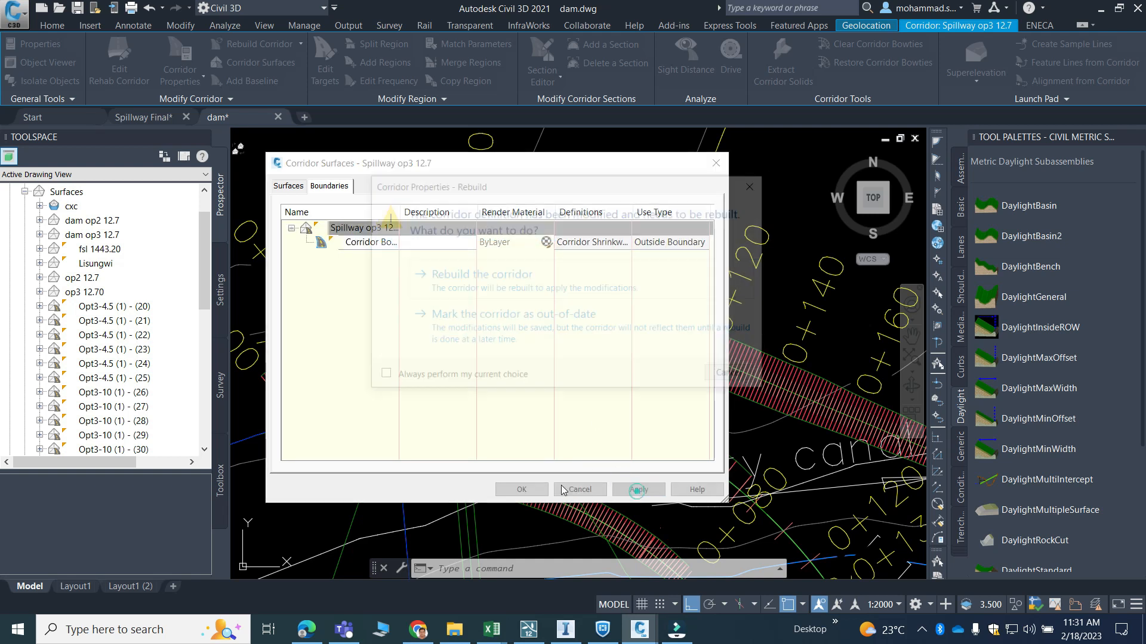
left_click(513, 280)
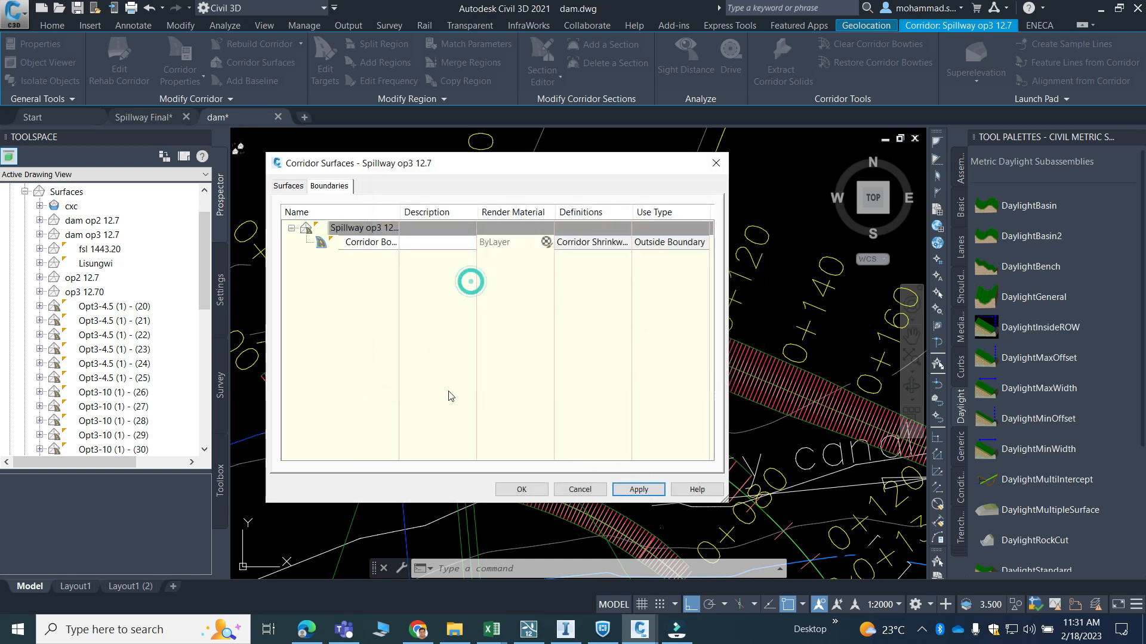
left_click(523, 491)
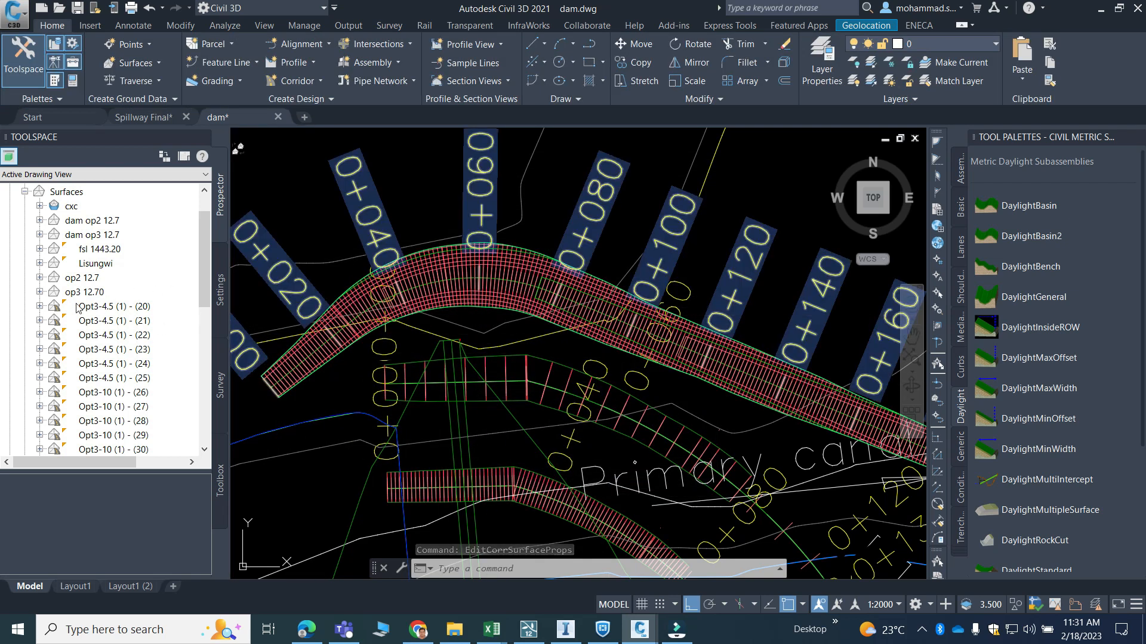
Step: Select the Spillway op3 12.7 18 surface and inspect it in 3D in the Object Viewer
scroll(78, 308, "up", 1)
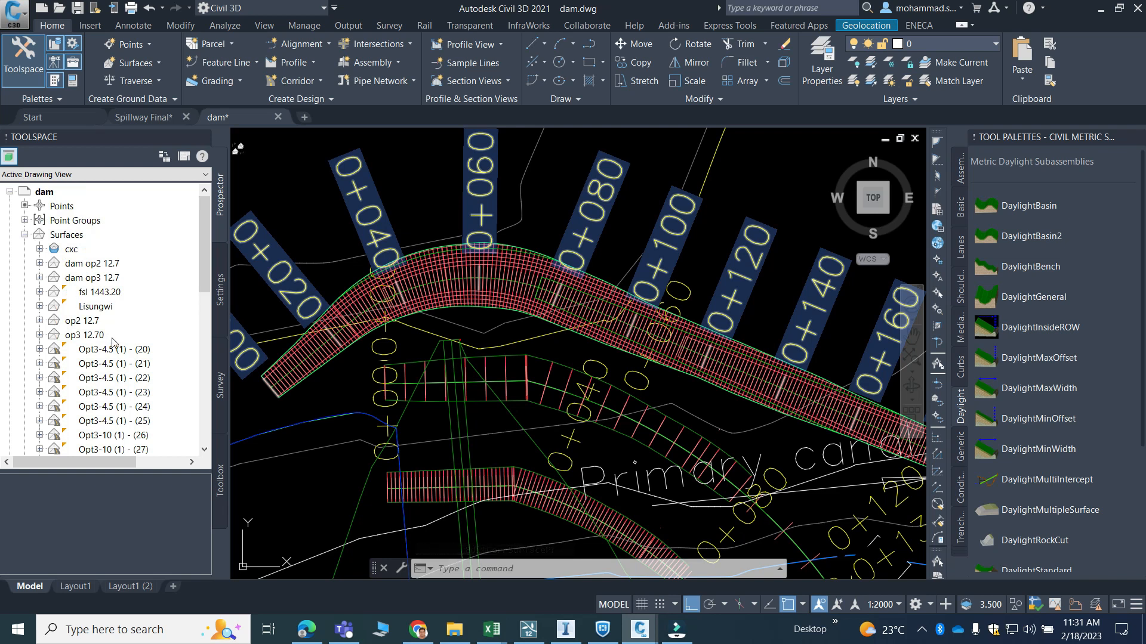
scroll(117, 336, "down", 5)
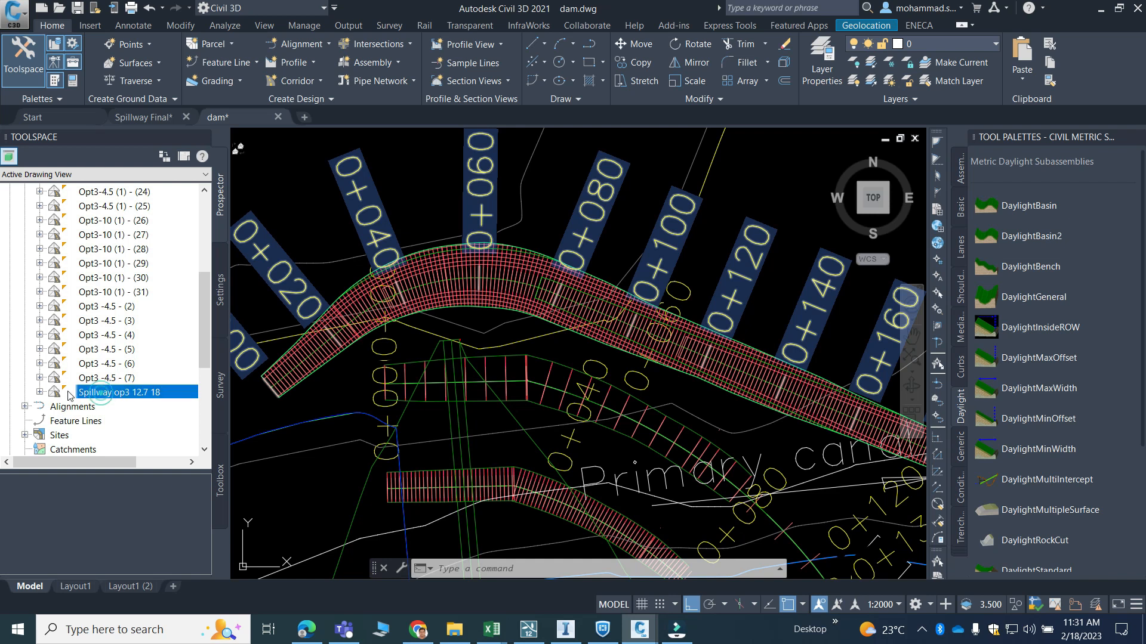
right_click(106, 395)
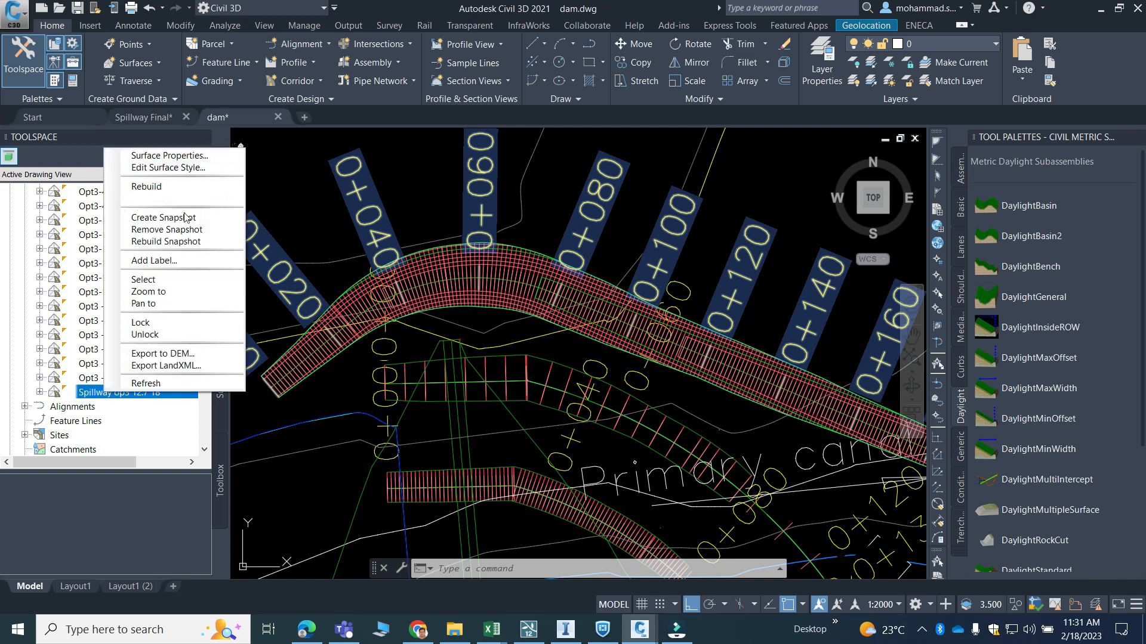
left_click(179, 280)
right_click(535, 301)
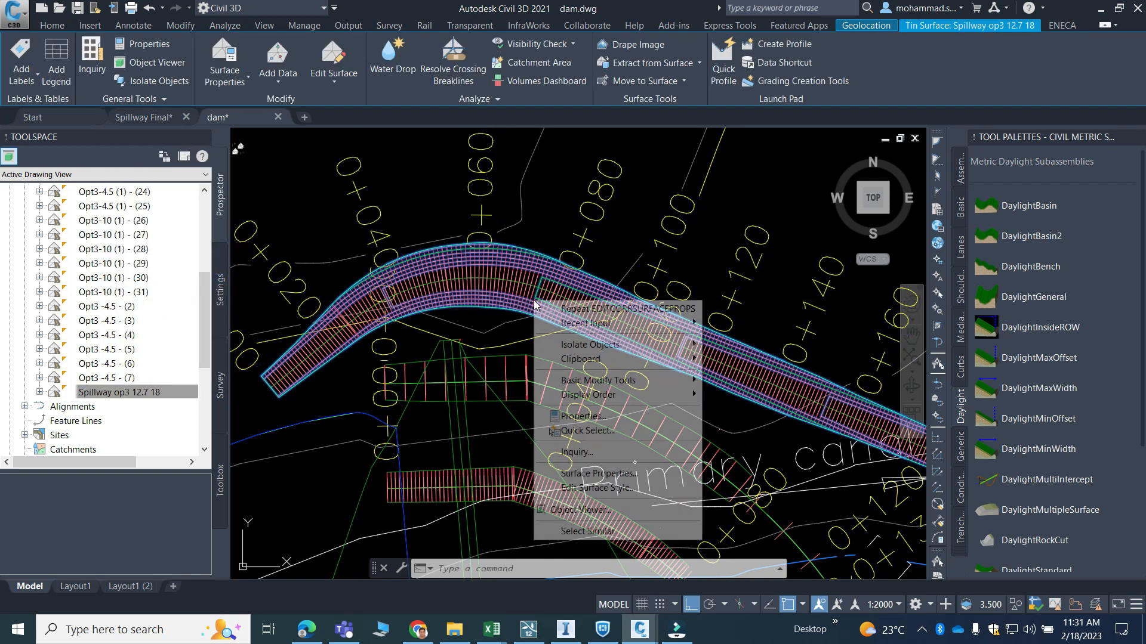
left_click(617, 509)
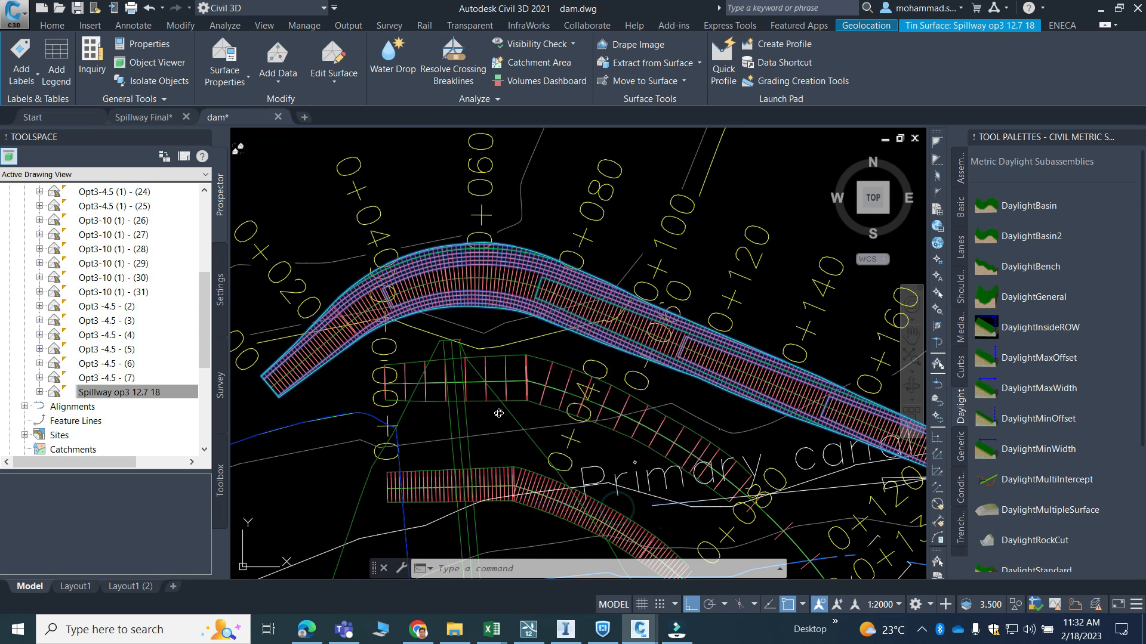
mouse_move(481, 430)
left_mouse_down()
mouse_move(601, 345)
mouse_move(573, 358)
left_mouse_up()
mouse_move(308, 405)
left_mouse_down()
mouse_move(545, 499)
mouse_move(621, 509)
mouse_move(674, 477)
mouse_move(483, 478)
left_mouse_up()
key("Escape")
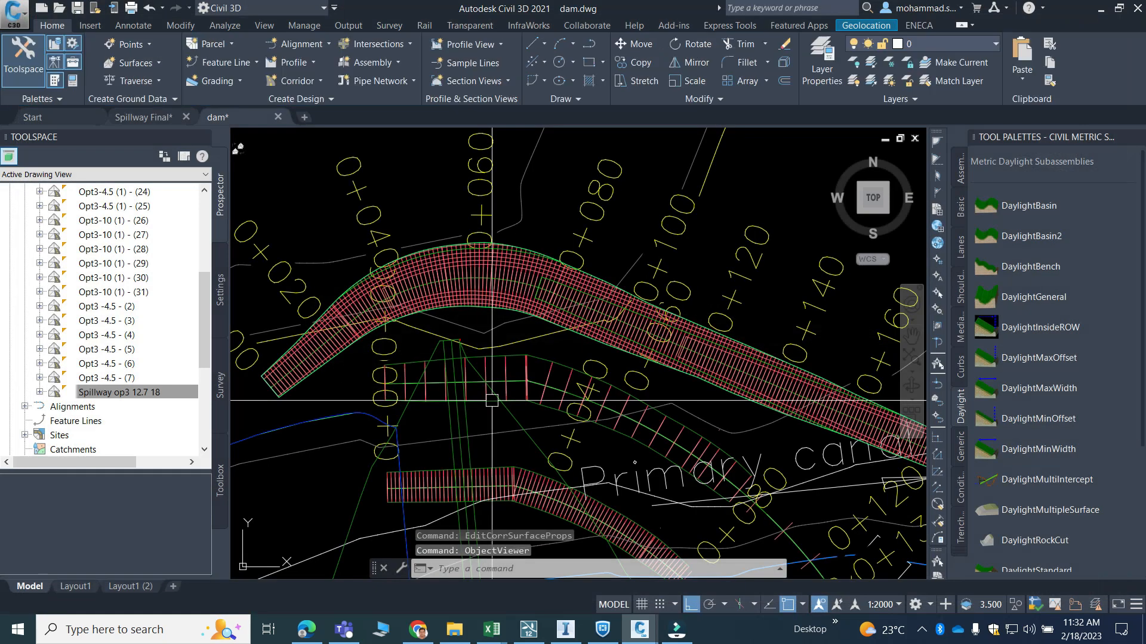
Step: Export the Spillway op3 12.7 18 surface as LandXML version 1.2 to dam.xml in the Landxml folder
left_click(126, 397)
right_click(127, 402)
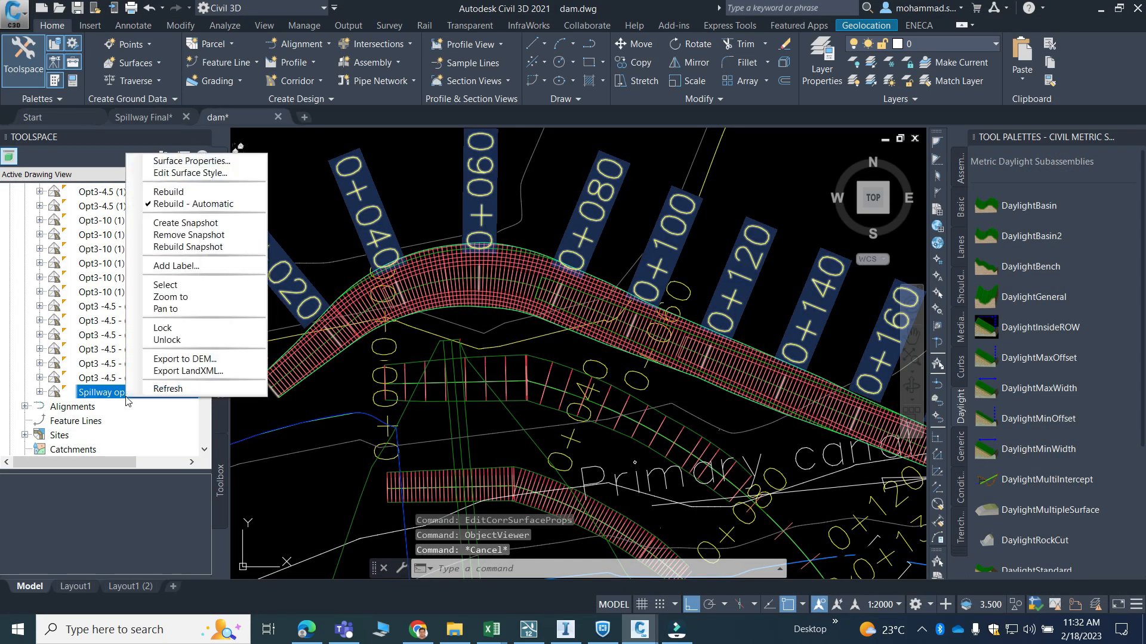
left_click(184, 371)
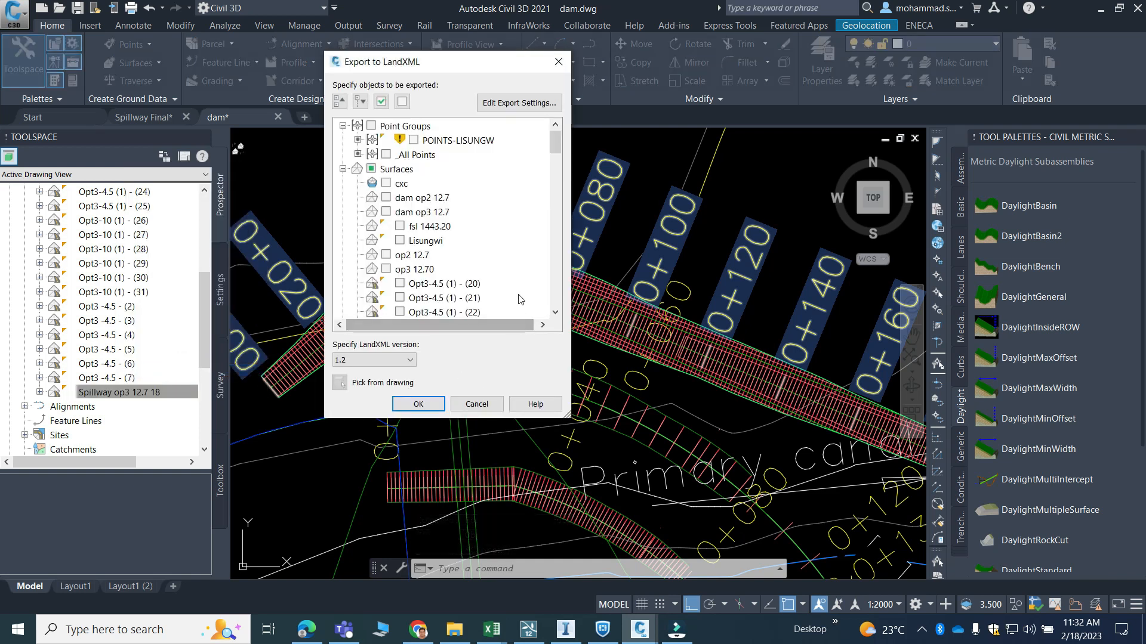
left_click(418, 404)
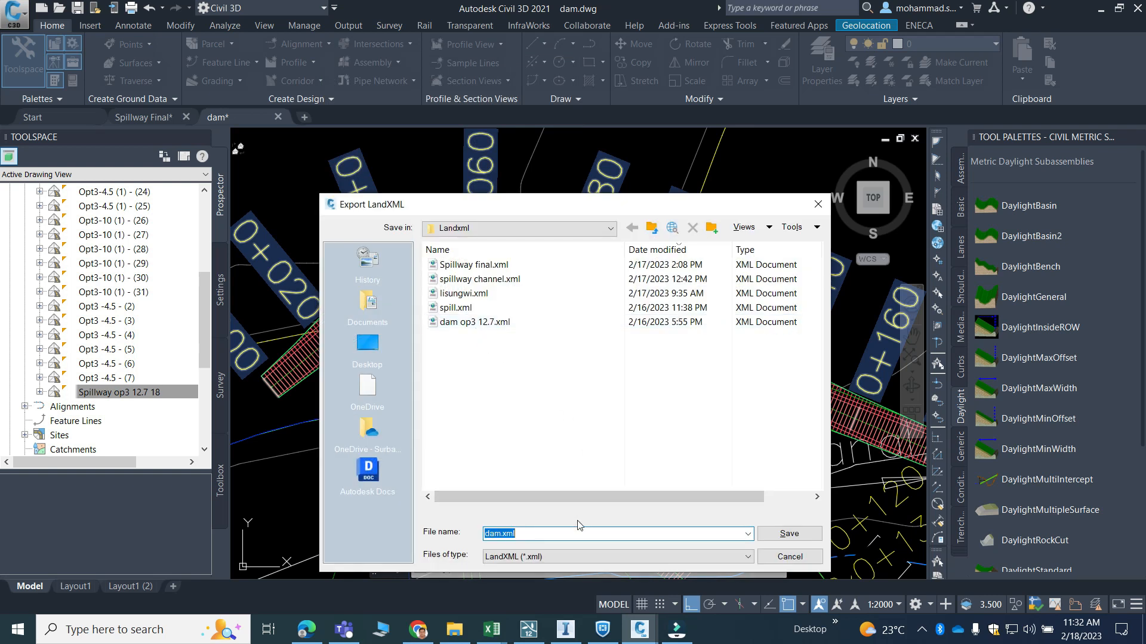
left_click(790, 534)
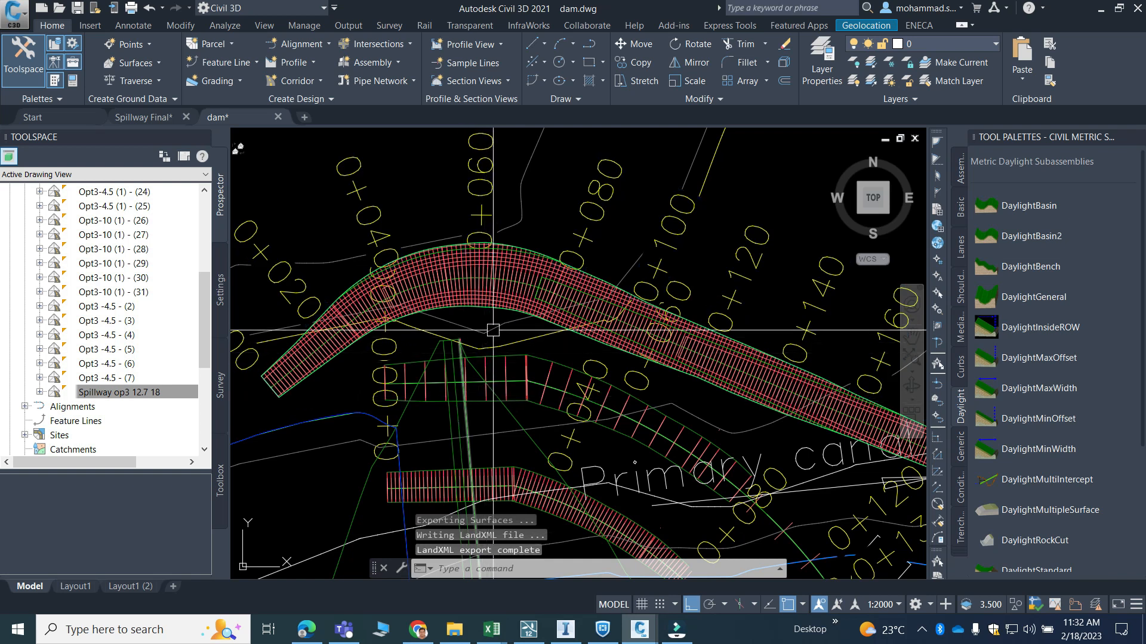
Step: Erase the Spillway op3 12.7 18 corridor surface from the drawing
scroll(440, 357, "down", 6)
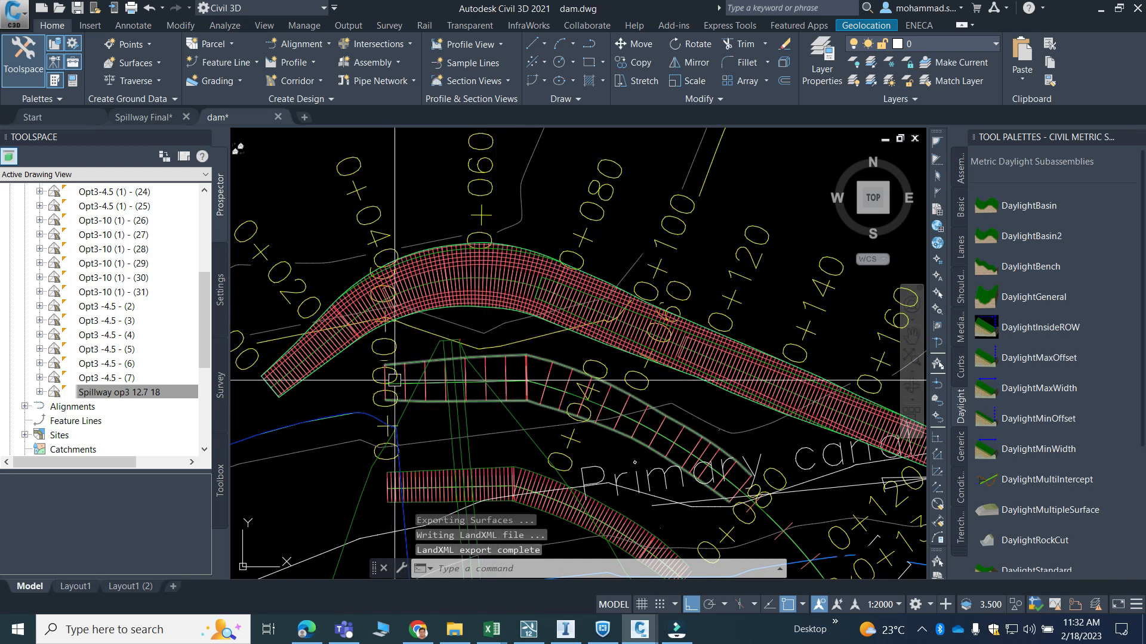
scroll(440, 357, "up", 2)
scroll(440, 357, "down", 5)
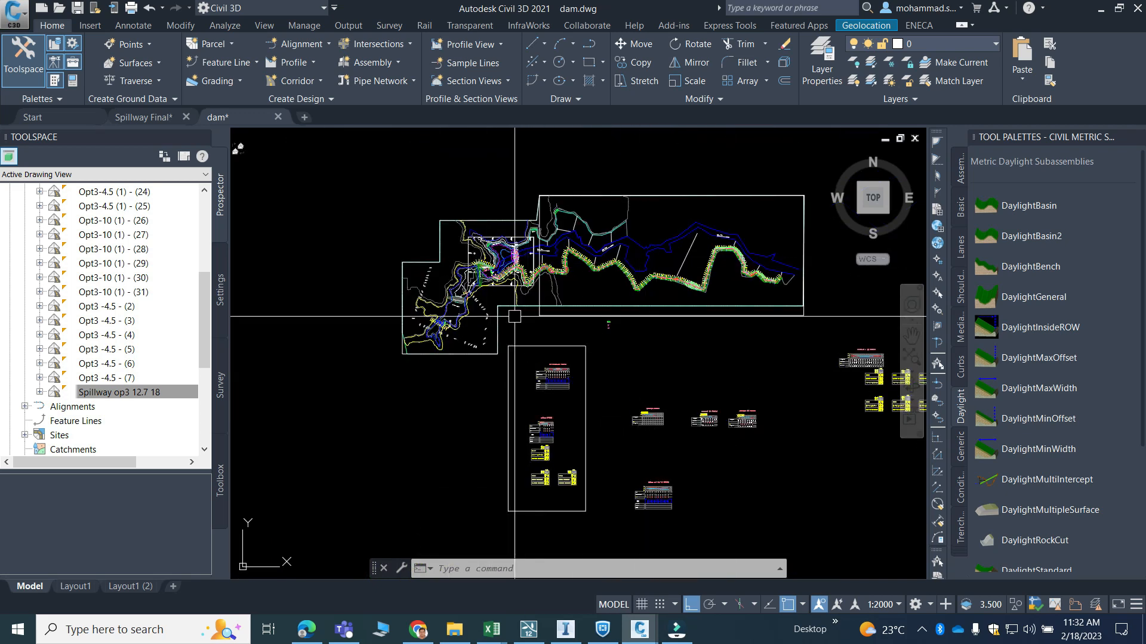
scroll(481, 259, "up", 10)
middle_click_drag(411, 405, 519, 279)
scroll(478, 325, "up", 10)
left_click(508, 258)
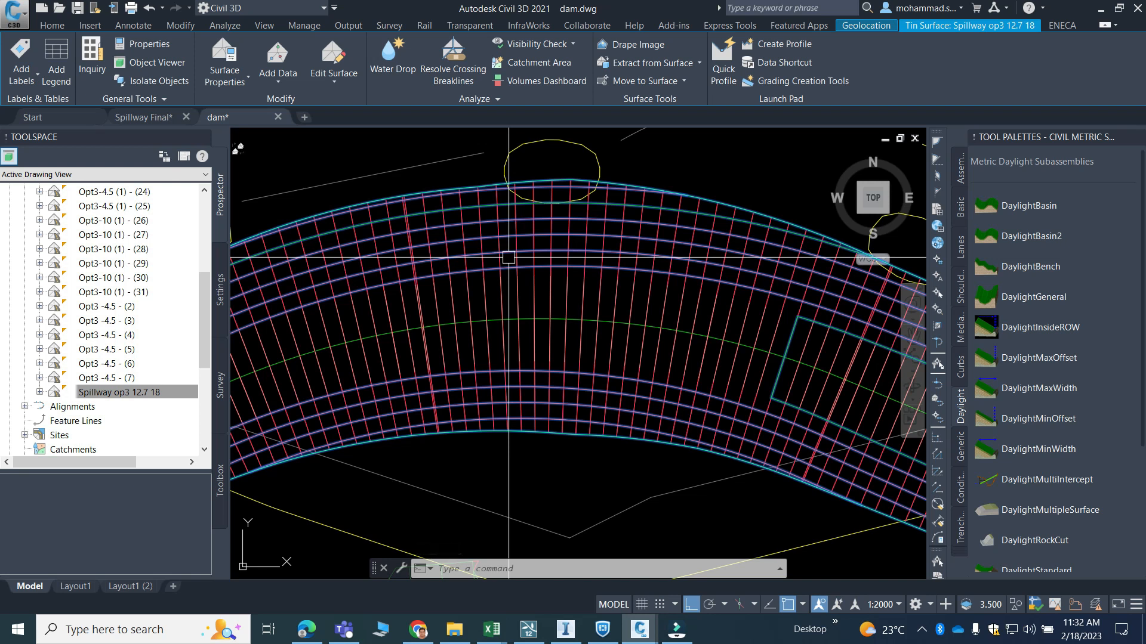
type("e")
key("Return")
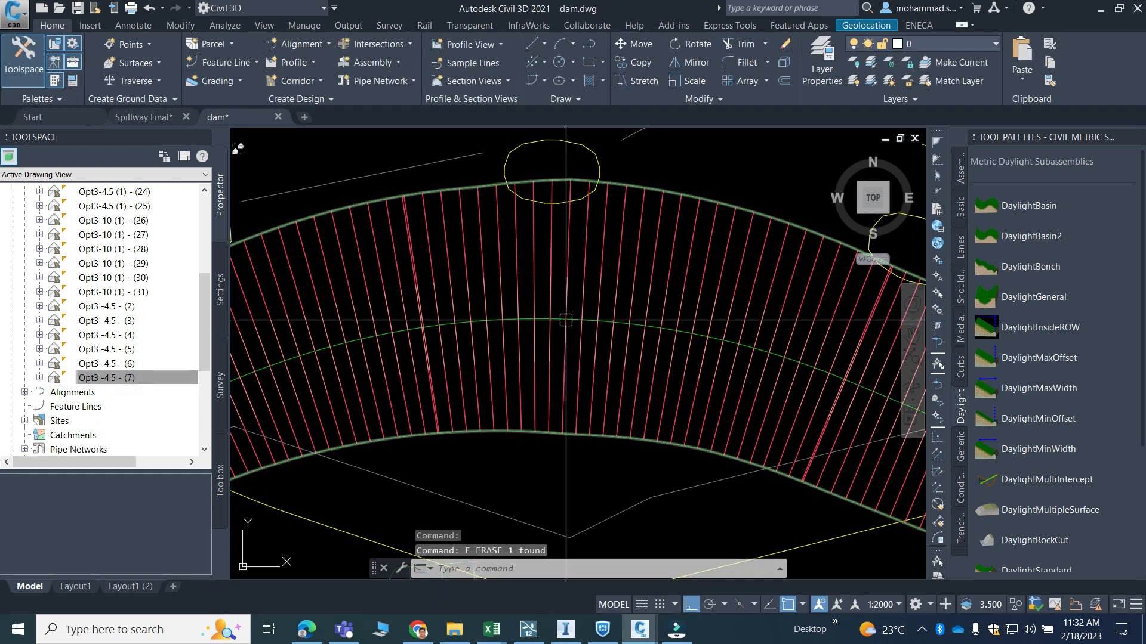
Step: Erase the spillway corridor itself, keeping its alignment
left_click(537, 244)
key("Escape")
key("Escape")
left_click(531, 259)
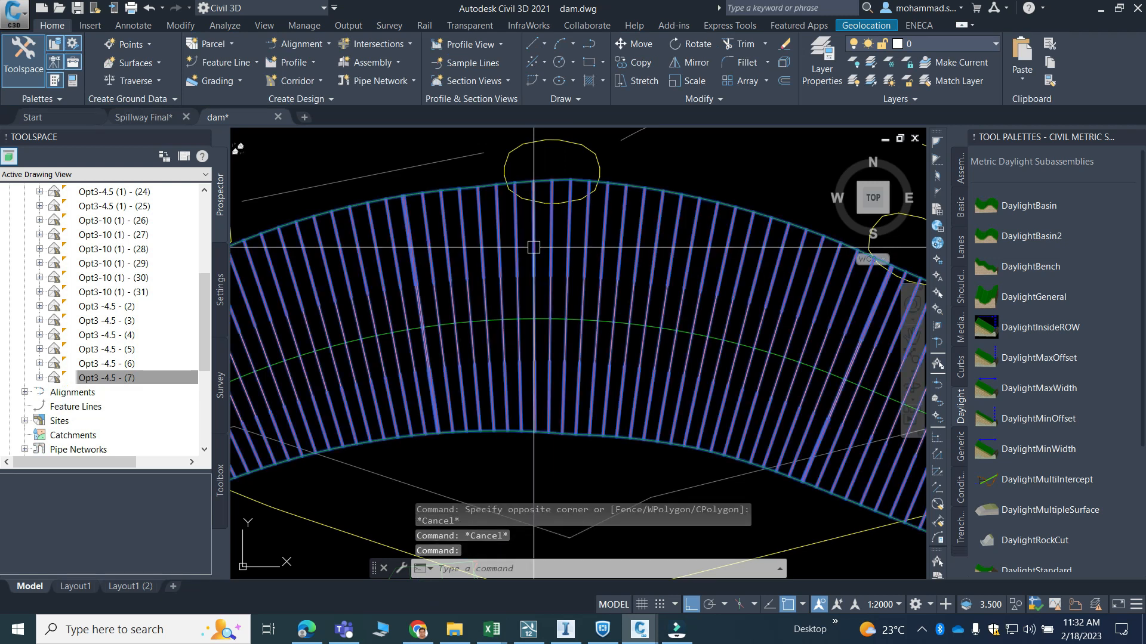
type("e")
key("Return")
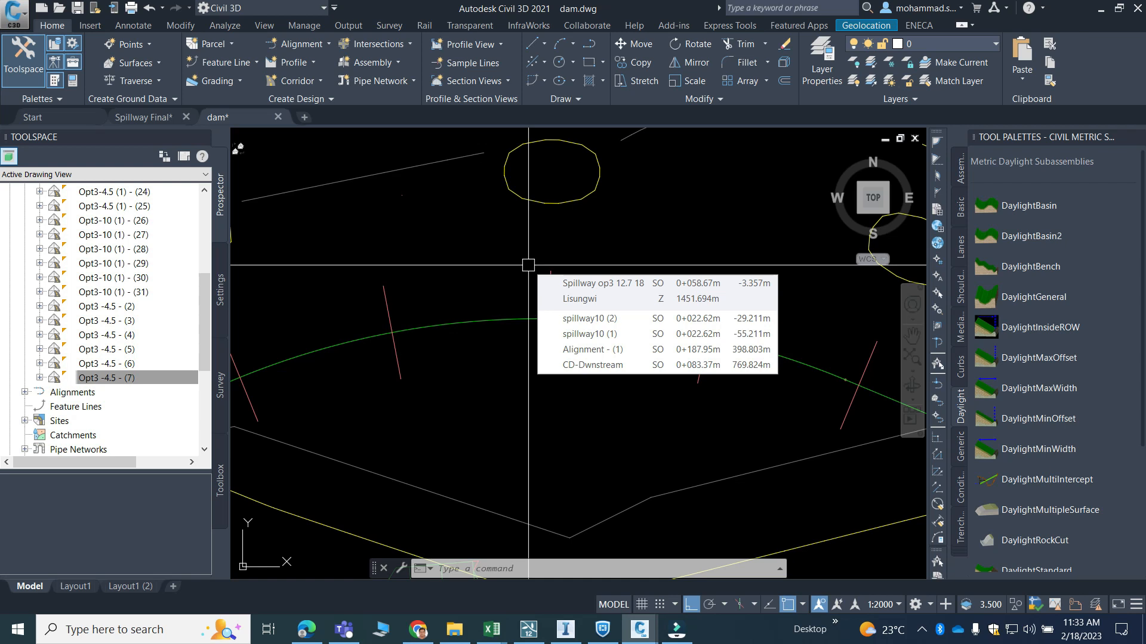
Step: Move the dashed blue profile line in the Spillway op3 12.7 18 profile view 0.2 straight down
scroll(535, 251, "down", 5)
scroll(541, 251, "down", 4)
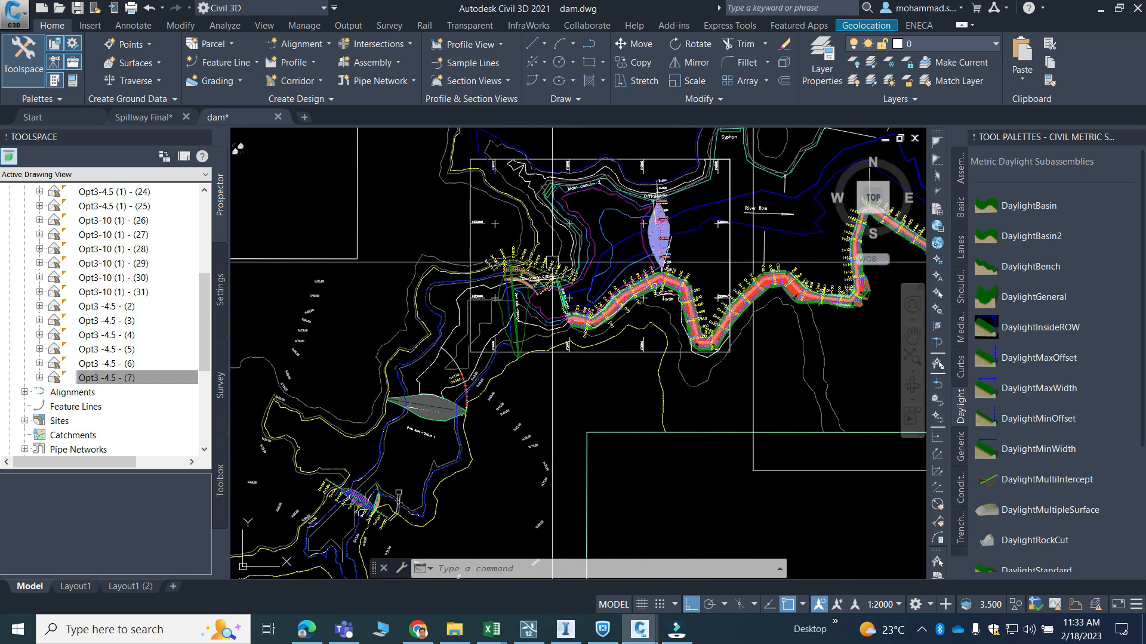
scroll(519, 275, "up", 6)
scroll(394, 241, "down", 9)
middle_click_drag(686, 399, 585, 136)
scroll(605, 271, "up", 4)
scroll(622, 350, "up", 4)
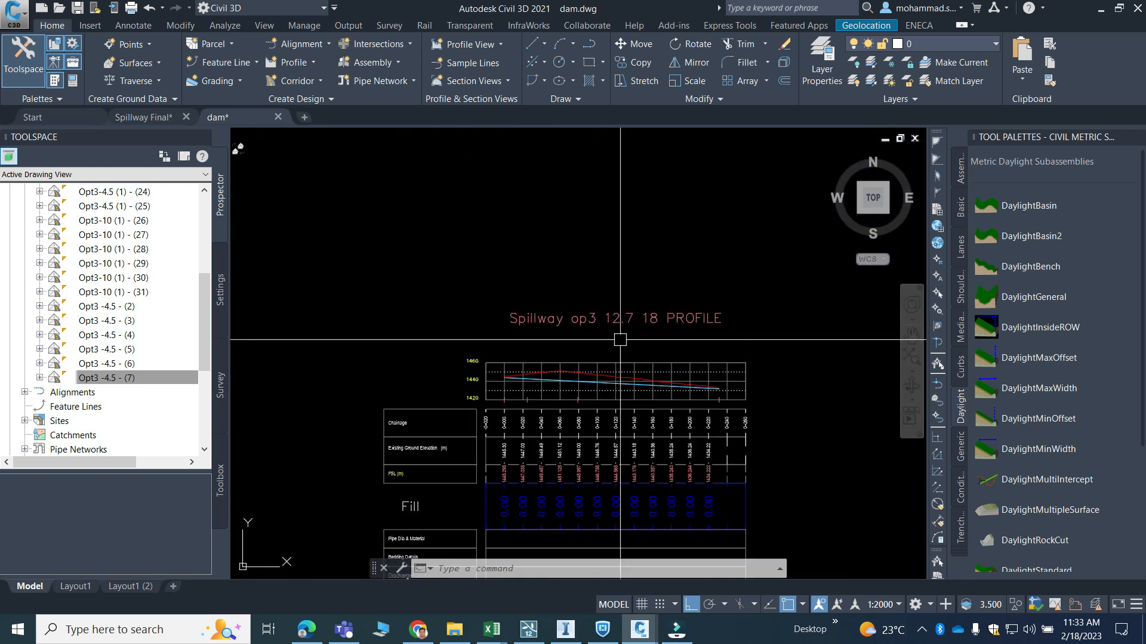
scroll(573, 399, "up", 3)
scroll(417, 335, "up", 4)
middle_click_drag(471, 296, 548, 320)
type("m")
key("Return")
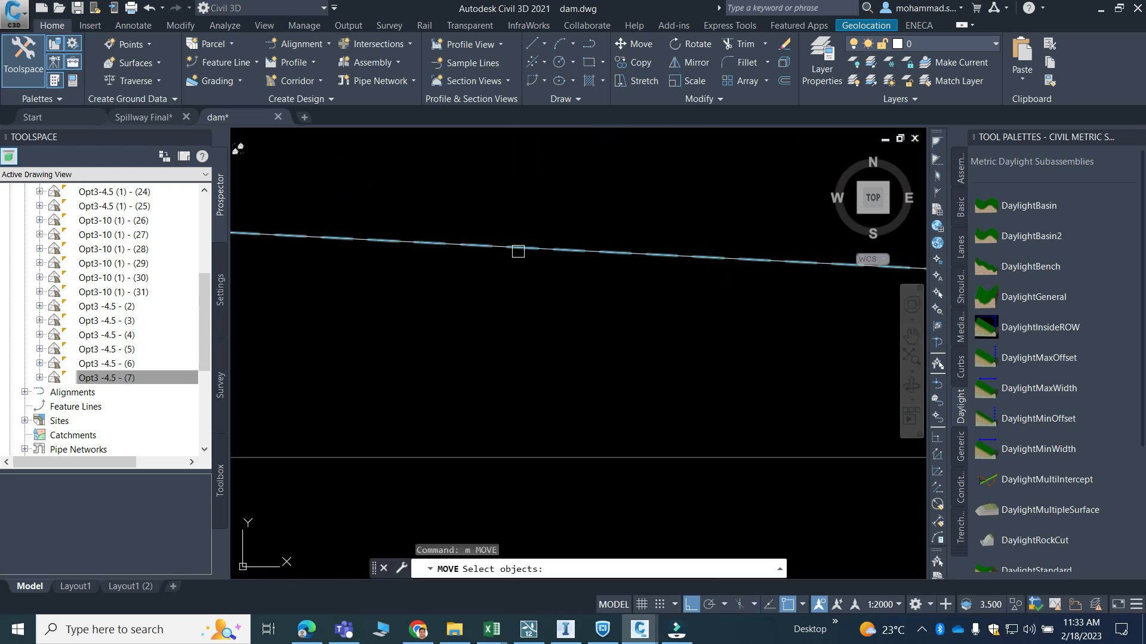
left_click(518, 249)
left_click(533, 287)
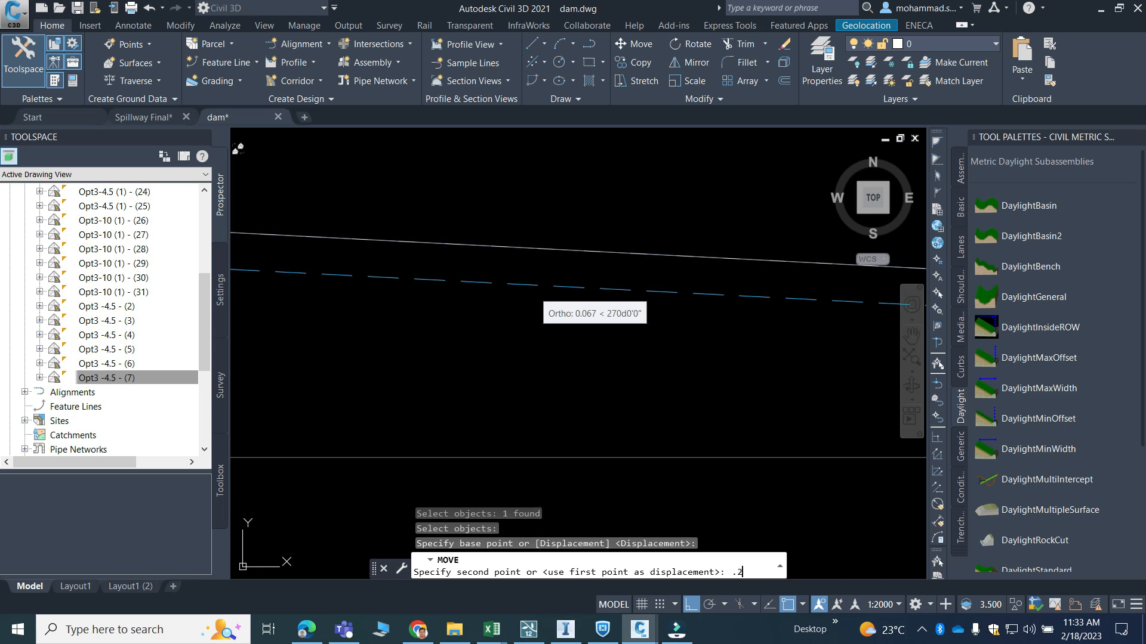
type(".2")
key("Return")
scroll(543, 322, "down", 5)
mouse_move(671, 338)
middle_mouse_down()
mouse_move(410, 341)
mouse_move(562, 341)
middle_mouse_up()
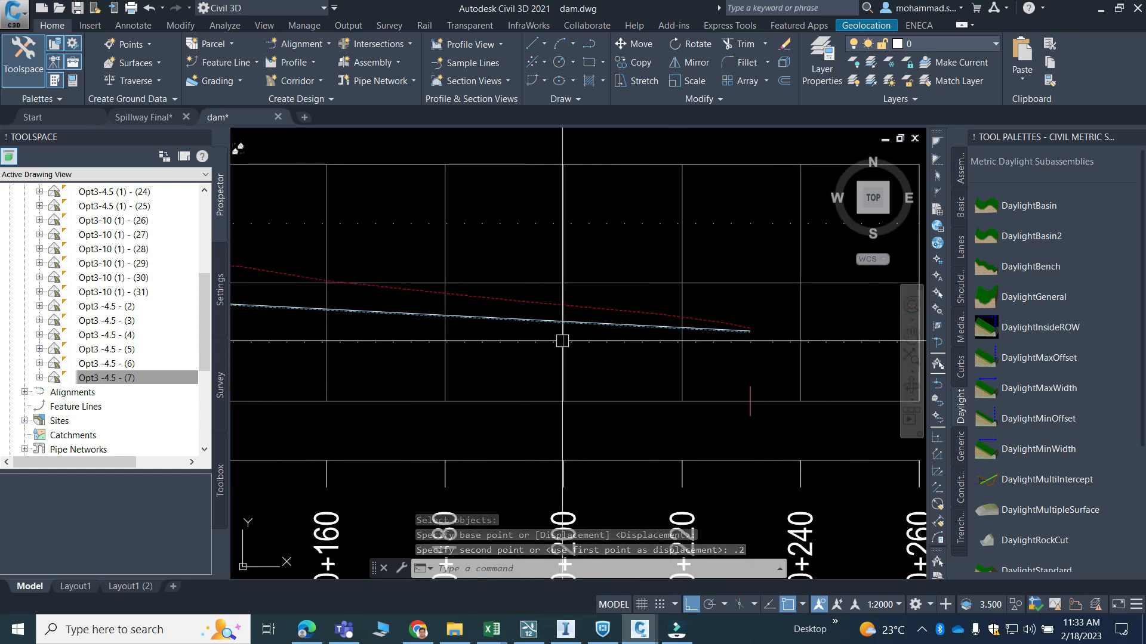
Step: Find the spillway assembly in the drawing and check its assembly properties without changing them
scroll(693, 376, "down", 6)
scroll(630, 355, "down", 7)
scroll(537, 340, "up", 8)
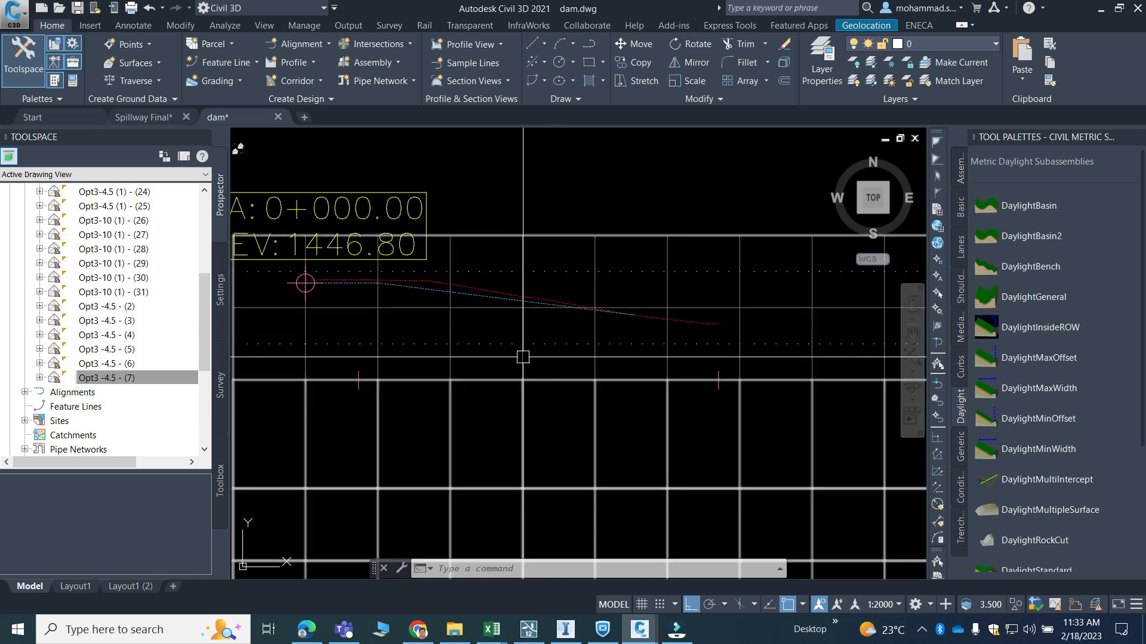
scroll(609, 340, "down", 10)
scroll(466, 221, "up", 8)
scroll(552, 250, "down", 2)
middle_click_drag(556, 335, 568, 470)
scroll(522, 253, "up", 4)
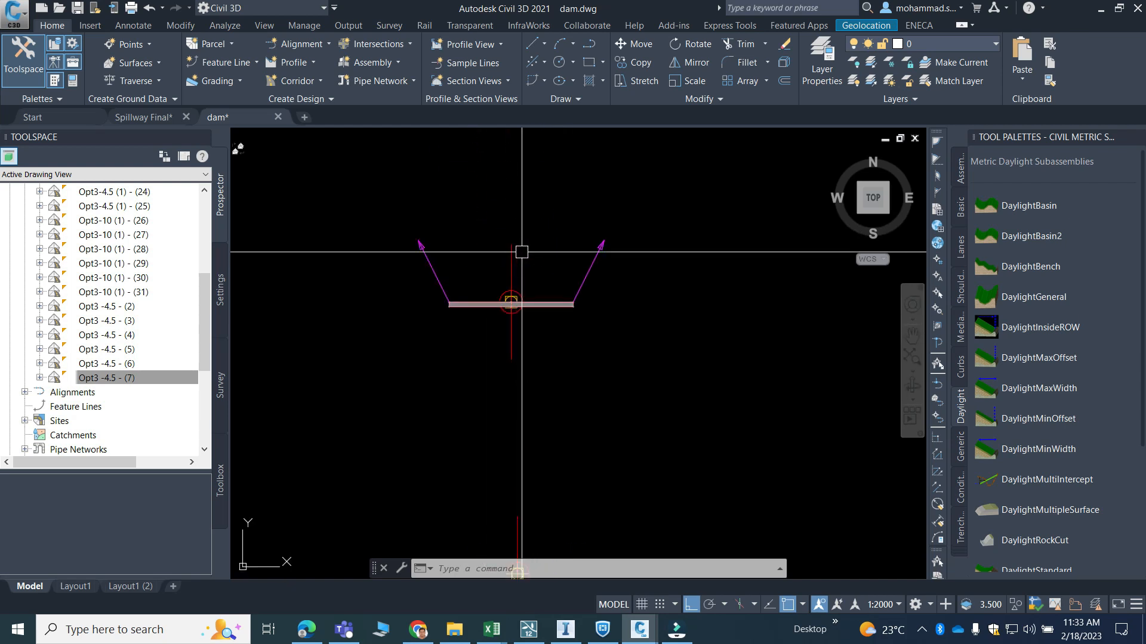
right_click(510, 252)
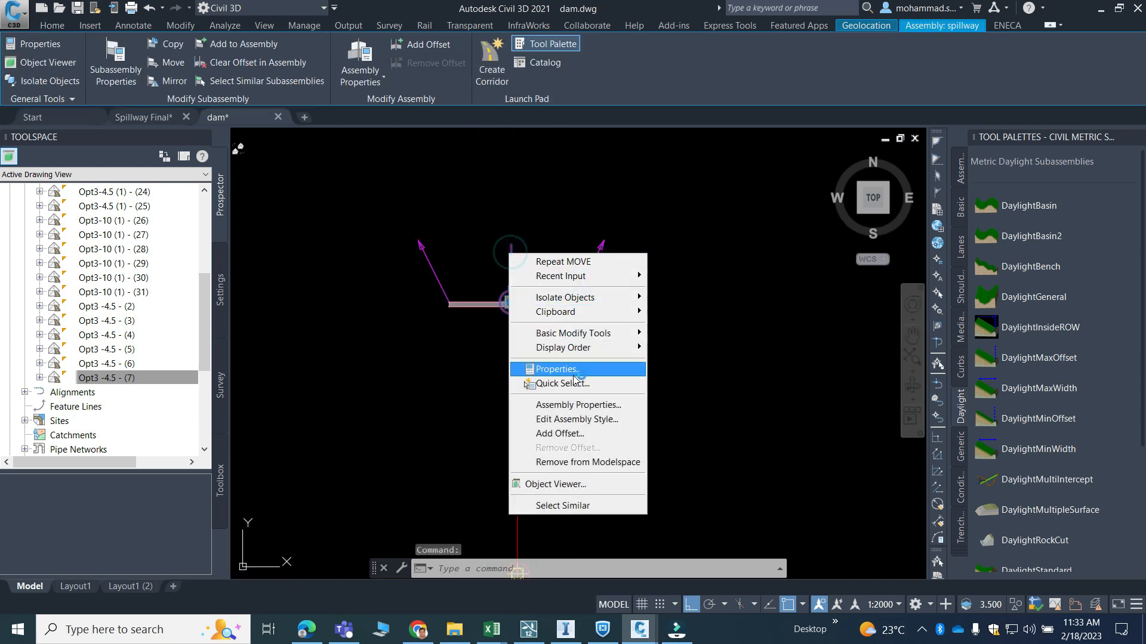
left_click(577, 410)
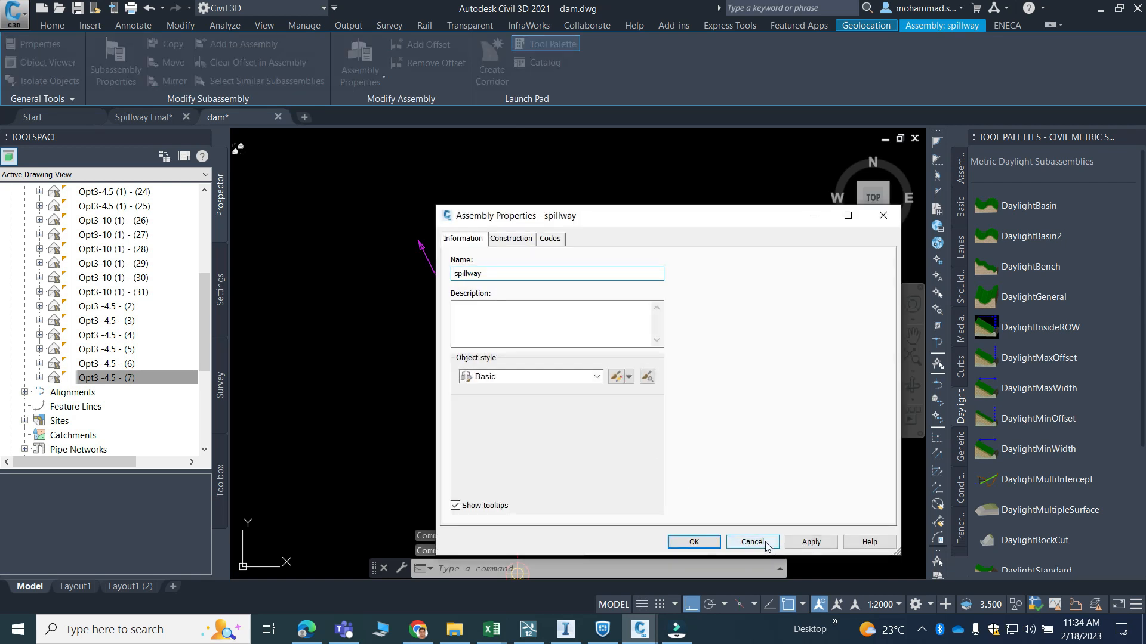
left_click(752, 542)
Step: Examine the outer edge of the spillway assembly's right-side pavement subassembly where it meets the daylight slope
scroll(557, 281, "up", 3)
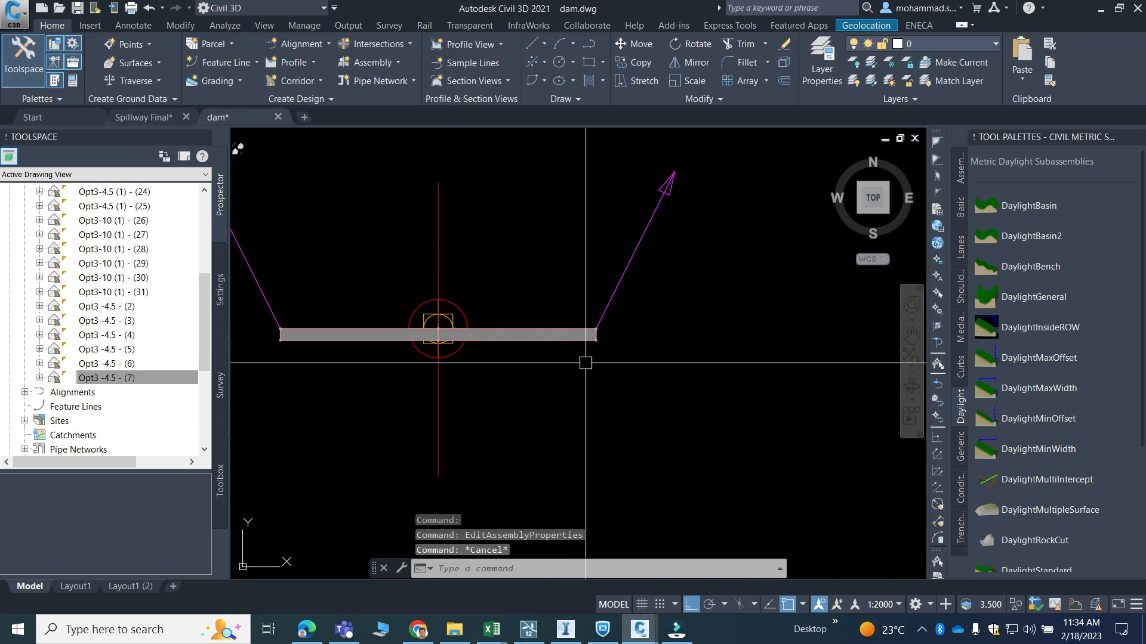
left_click(568, 335)
scroll(583, 343, "up", 8)
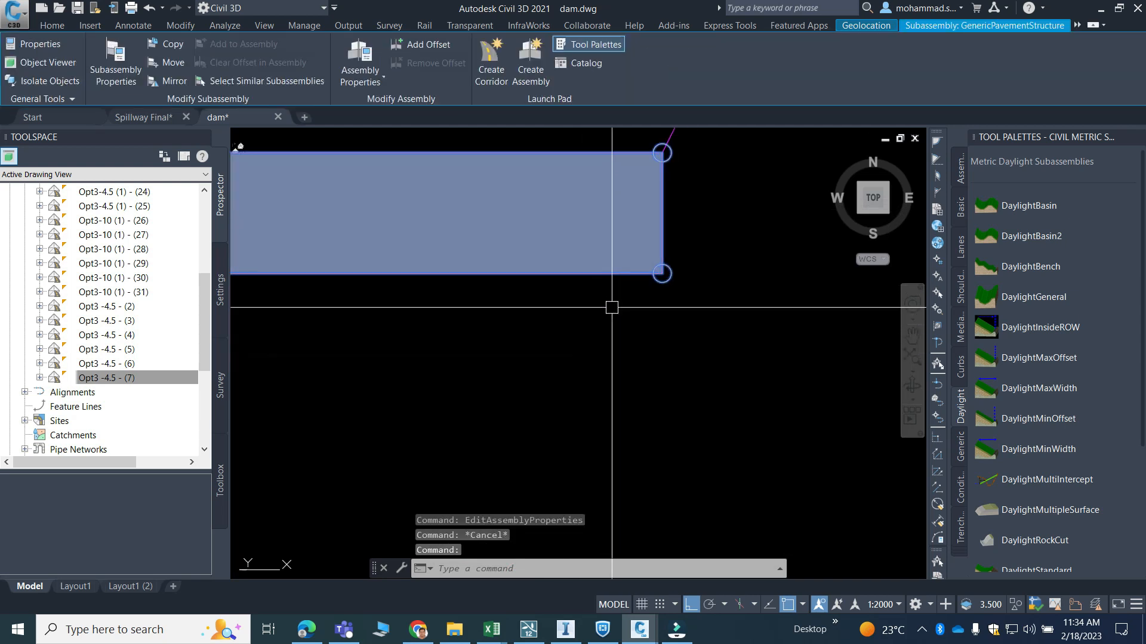
scroll(686, 345, "down", 5)
key("Escape")
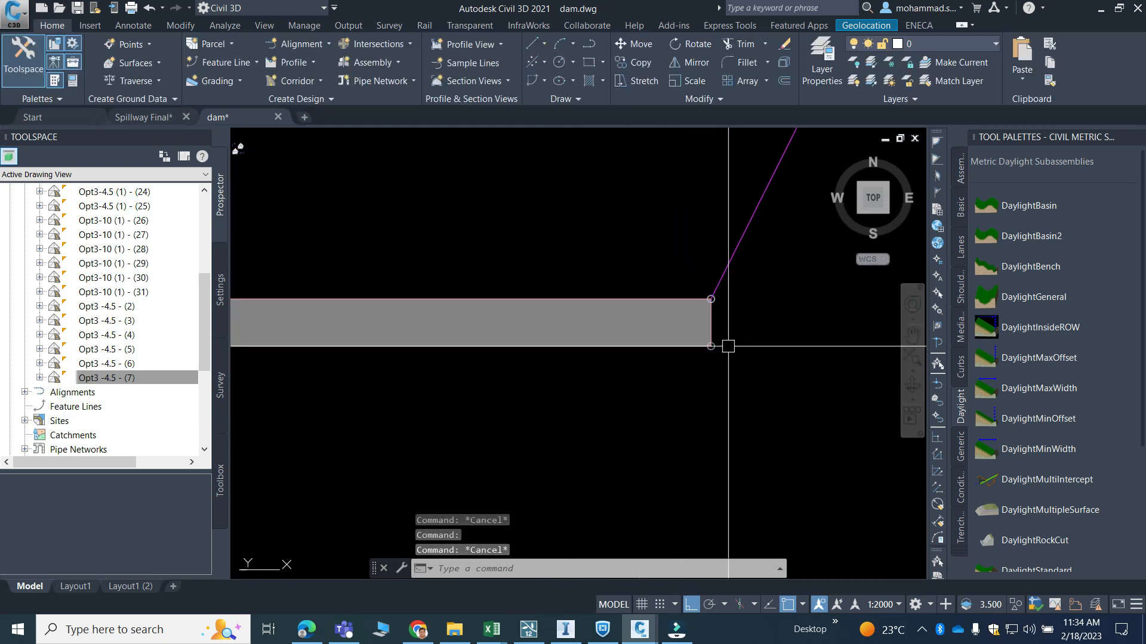
left_click(719, 321)
key("Escape")
scroll(646, 317, "down", 6)
scroll(657, 315, "up", 6)
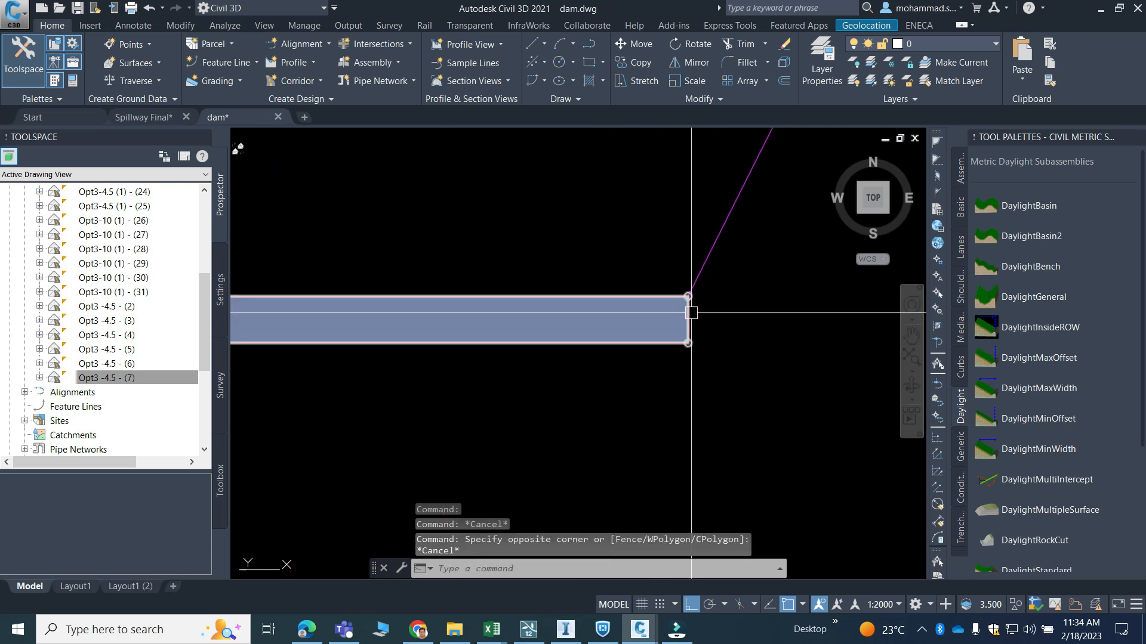
Step: Review the parameters and codes of the right-side GenericPavementStructure subassembly without changing them
left_click(691, 313)
scroll(619, 312, "up", 3)
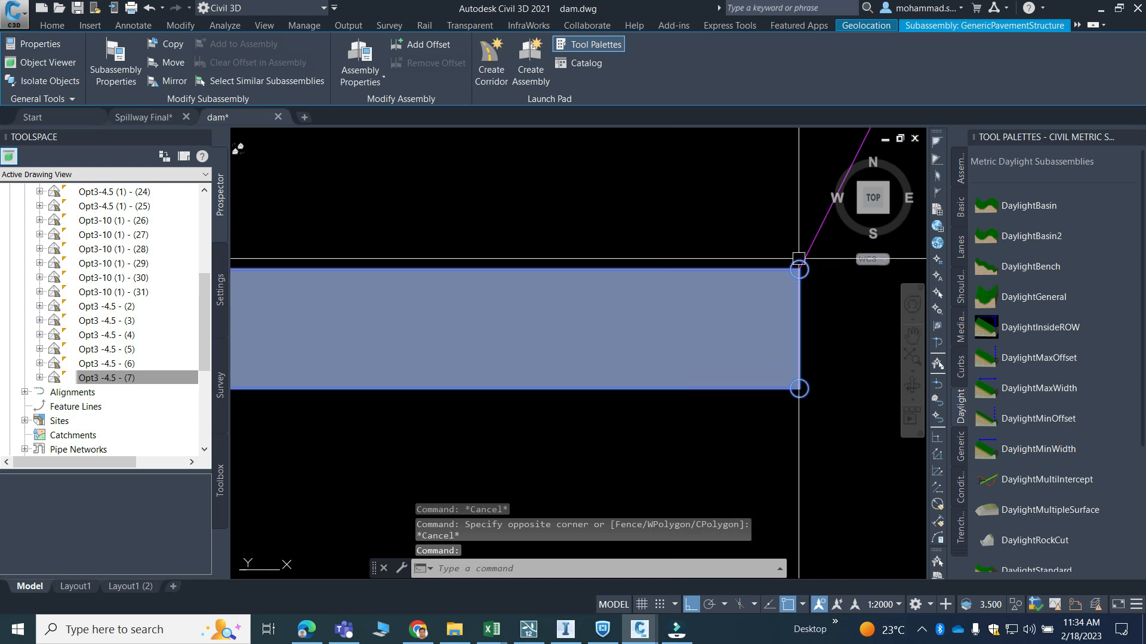
scroll(638, 340, "down", 6)
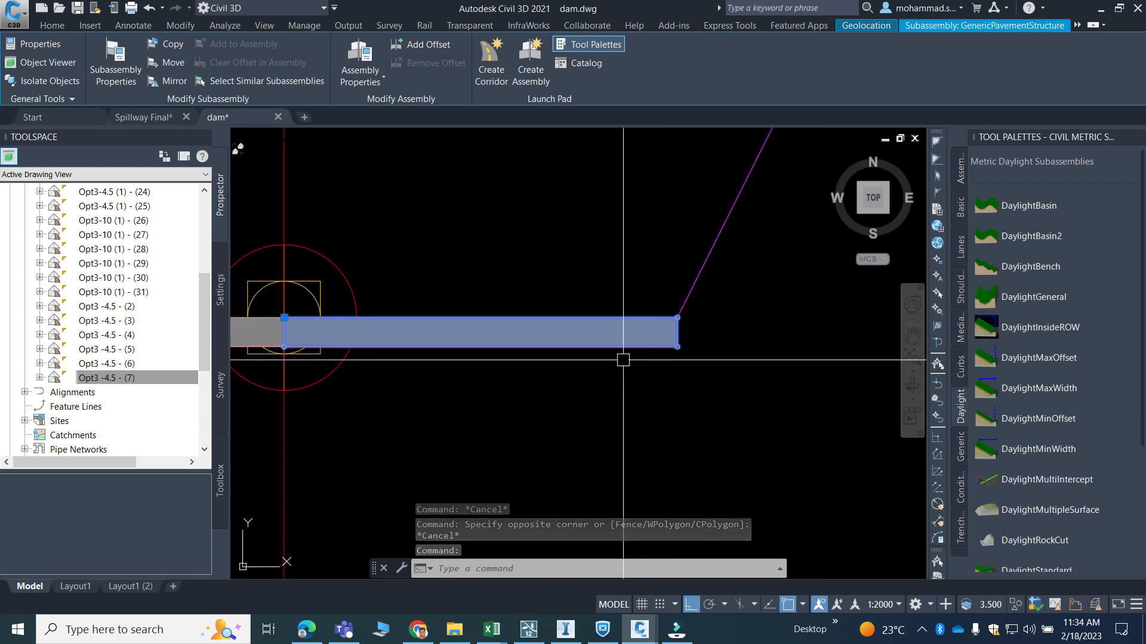
scroll(623, 360, "down", 4)
right_click(629, 352)
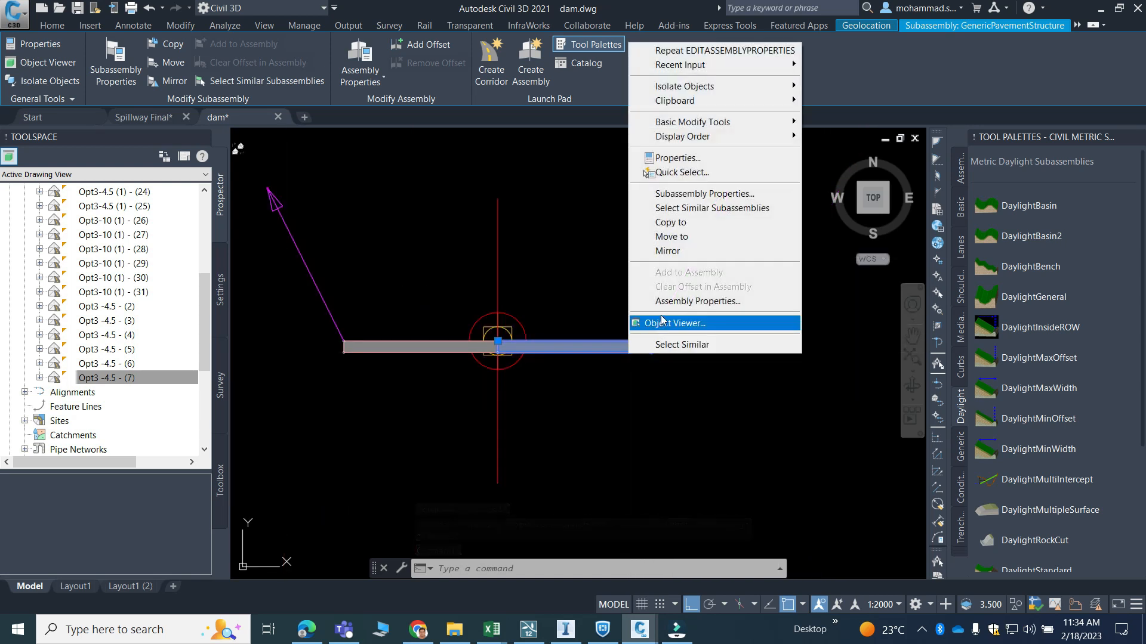
left_click(734, 194)
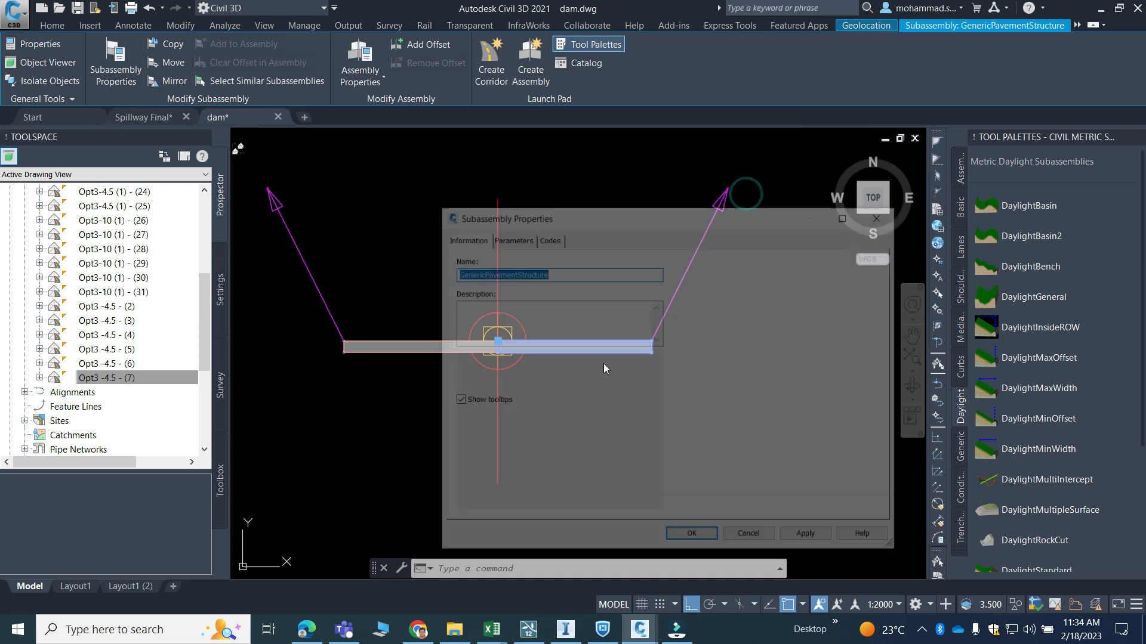
left_click(509, 236)
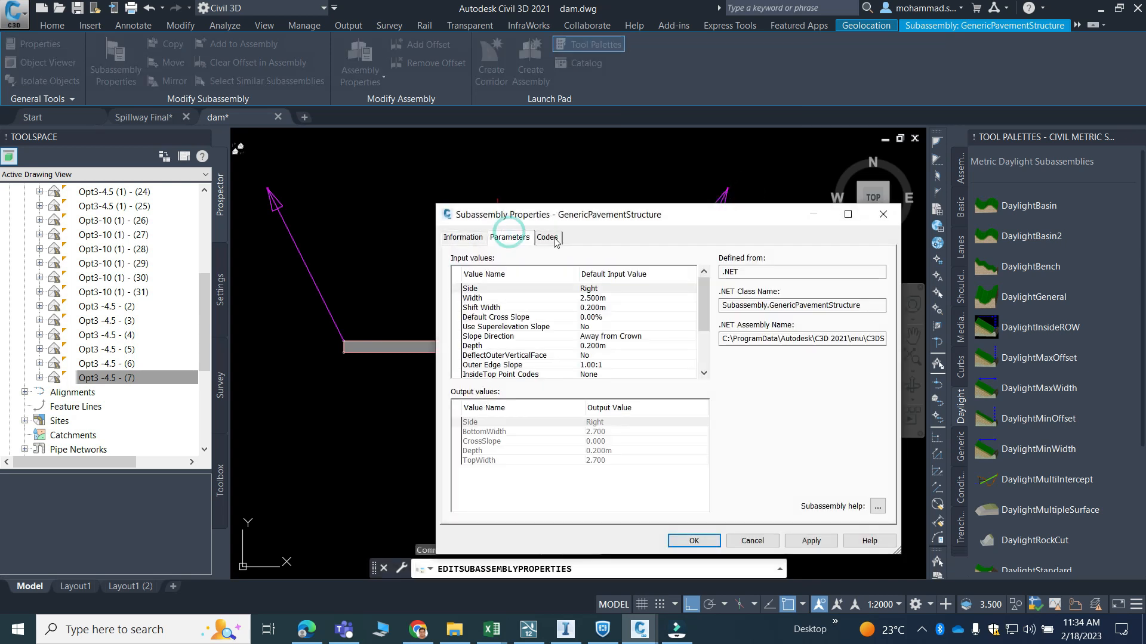
left_click(554, 237)
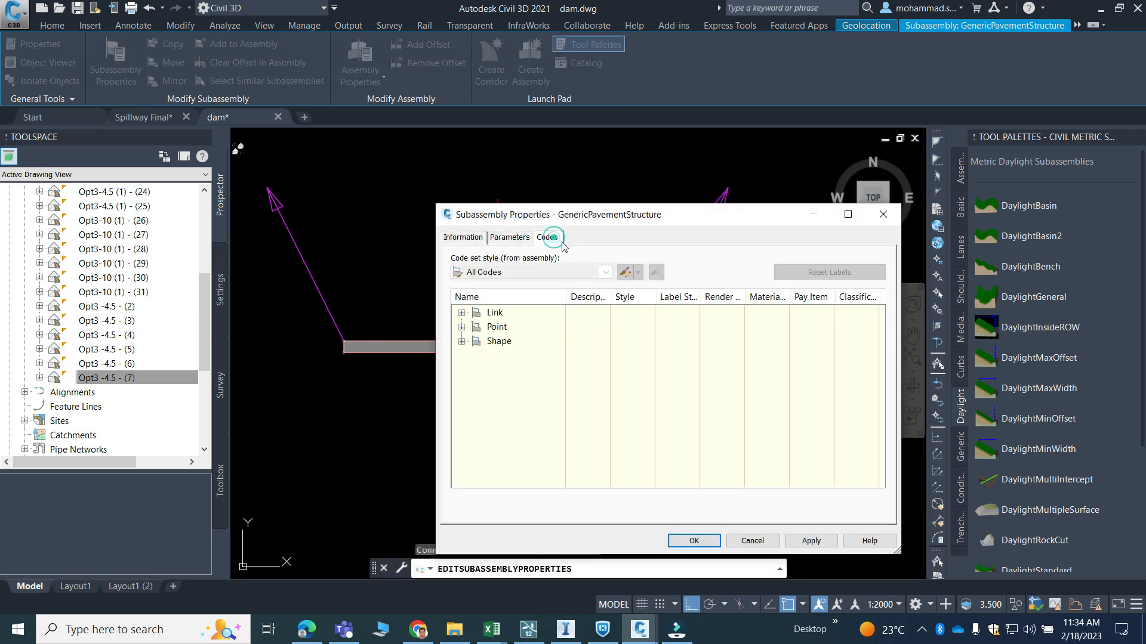
left_click(743, 541)
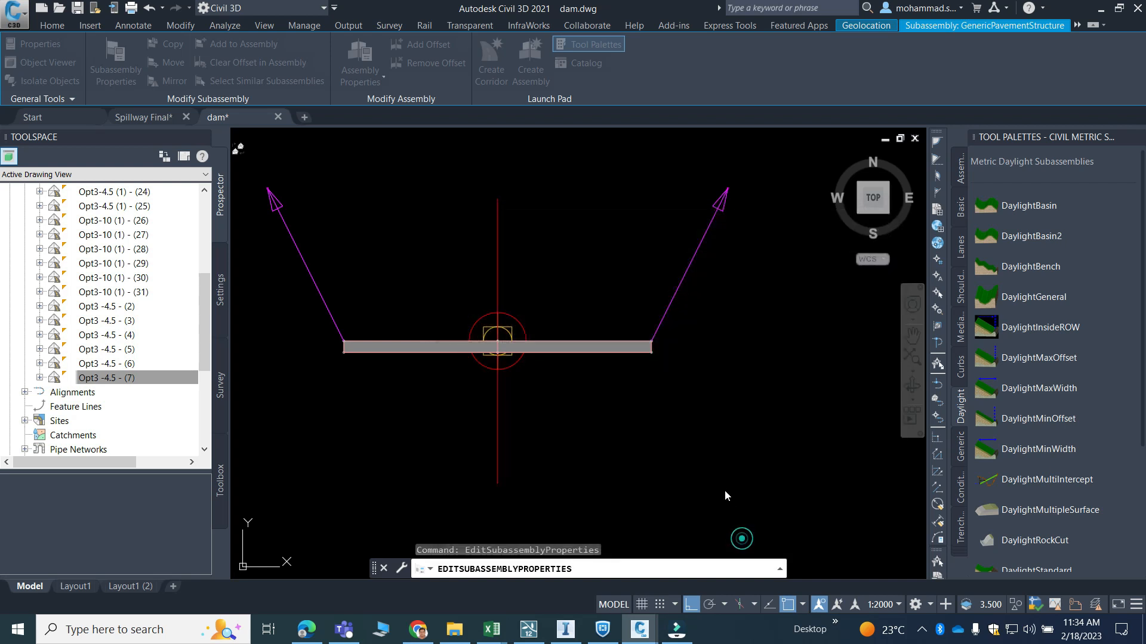
Step: Check the spillway assembly's properties starting from its right-side pavement subassembly, leaving them unchanged
scroll(608, 367, "up", 2)
left_click(608, 367)
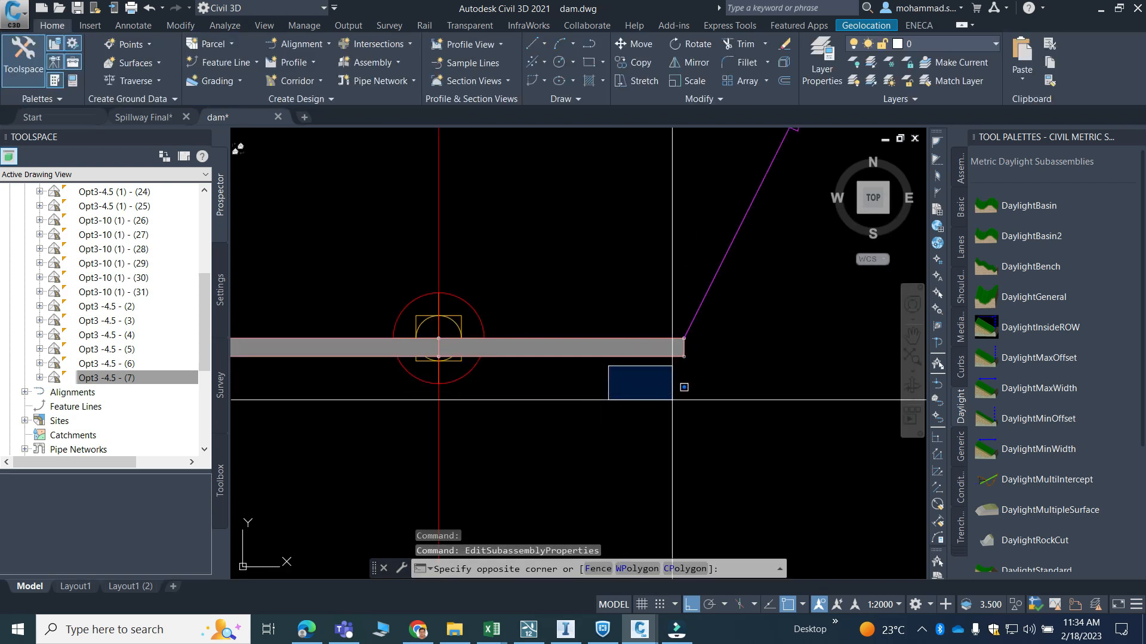
key("Escape")
key("Escape")
left_click(614, 352)
right_click(615, 358)
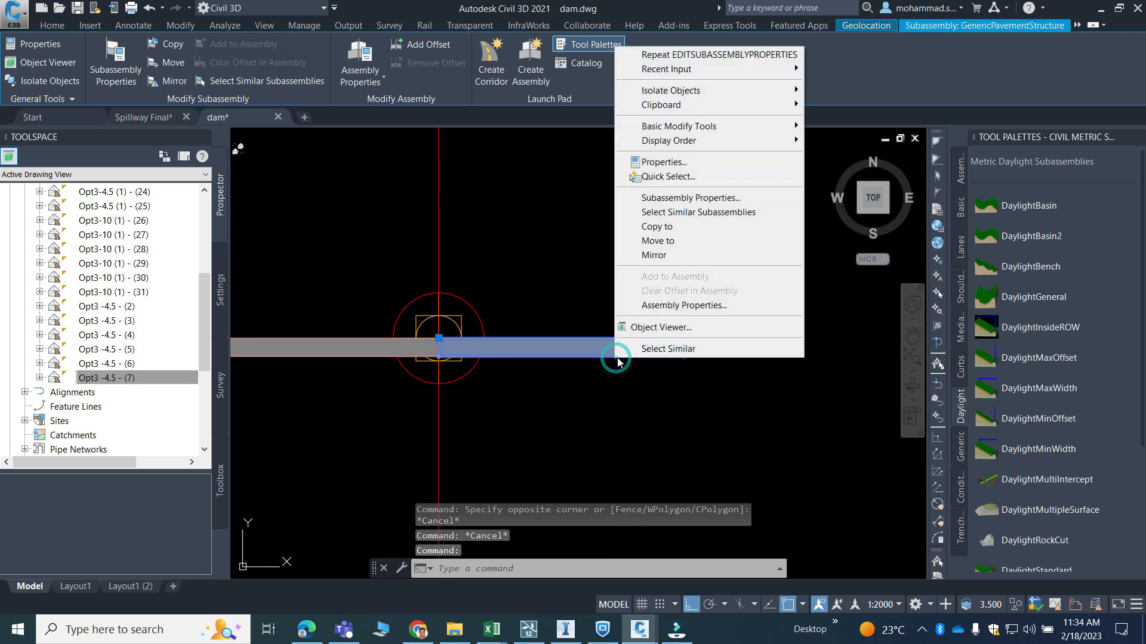
left_click(682, 306)
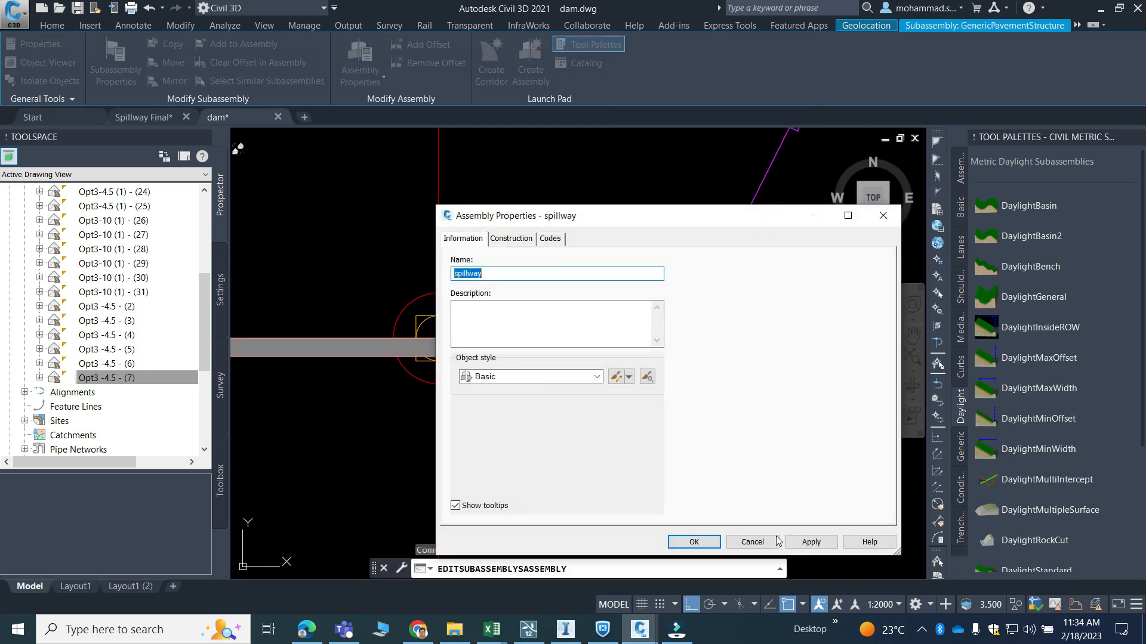
left_click(770, 542)
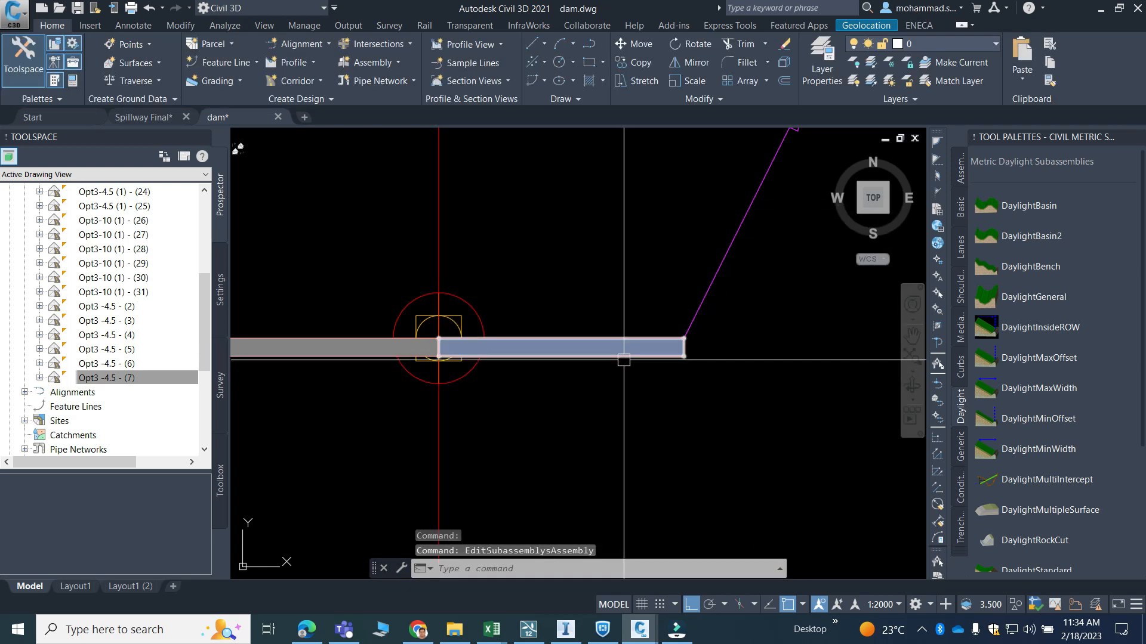
scroll(674, 364, "up", 2)
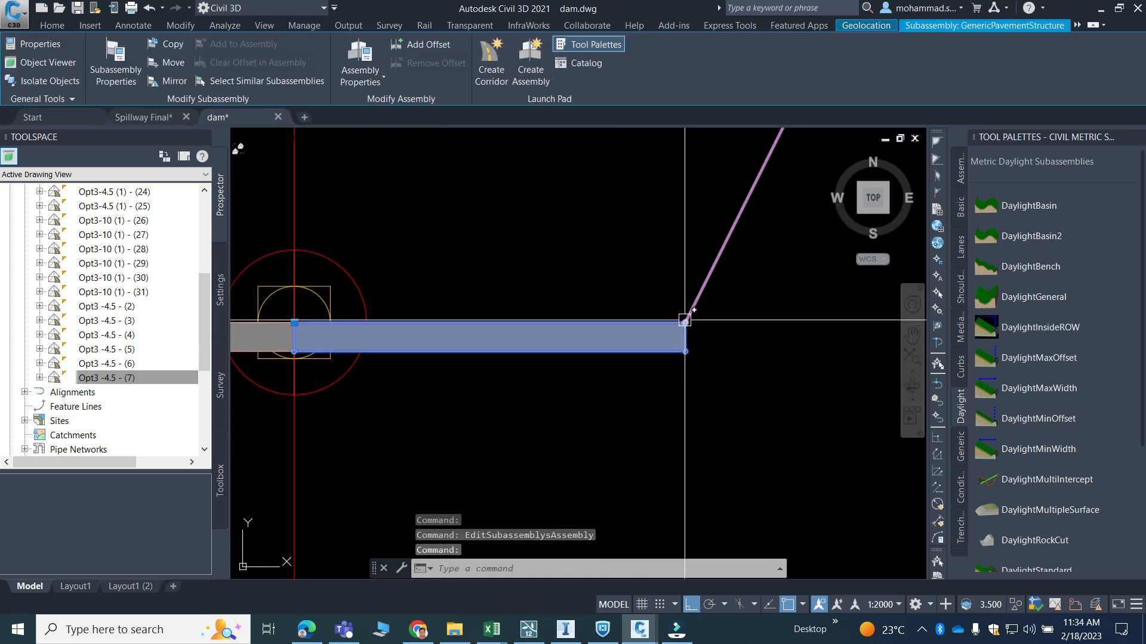
key("Escape")
scroll(662, 366, "up", 4)
left_click(665, 363)
left_click(655, 289)
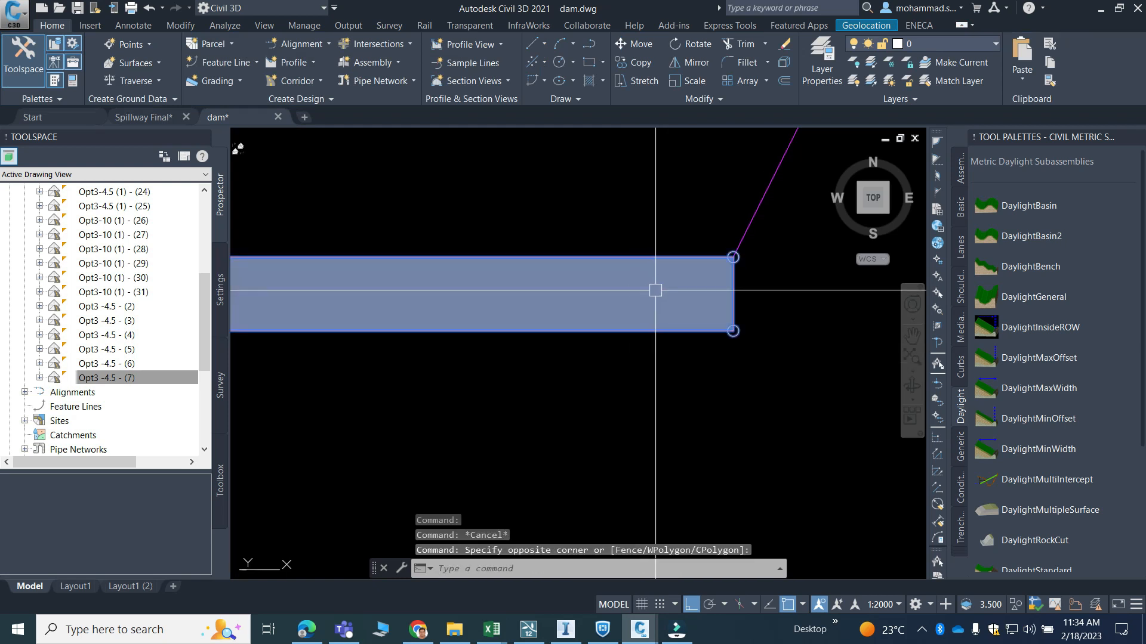
left_click(737, 257)
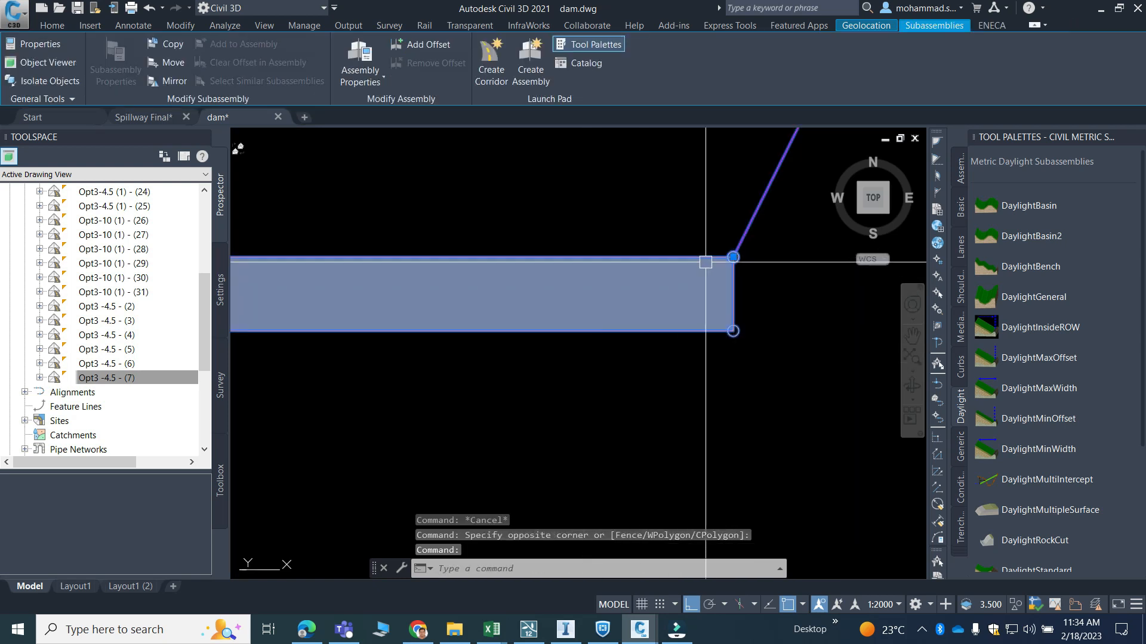
key("Escape")
Step: Set the width of the spillway assembly's right-side GenericPavementStructure subassembly to 2.4 m
left_click(734, 283)
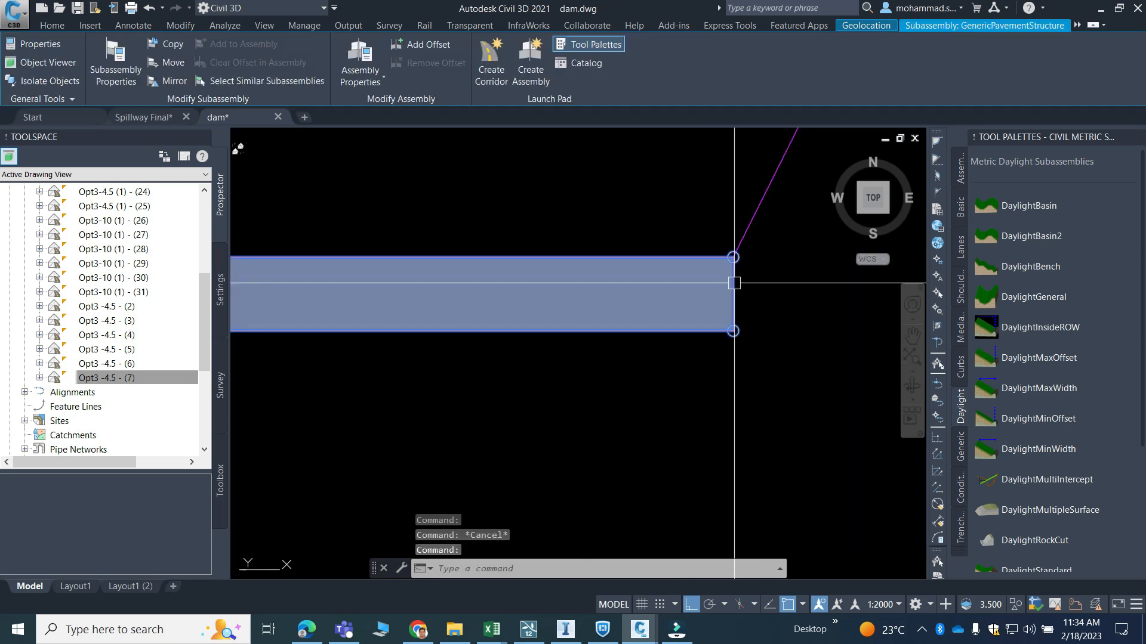
scroll(734, 283, "down", 5)
right_click(730, 286)
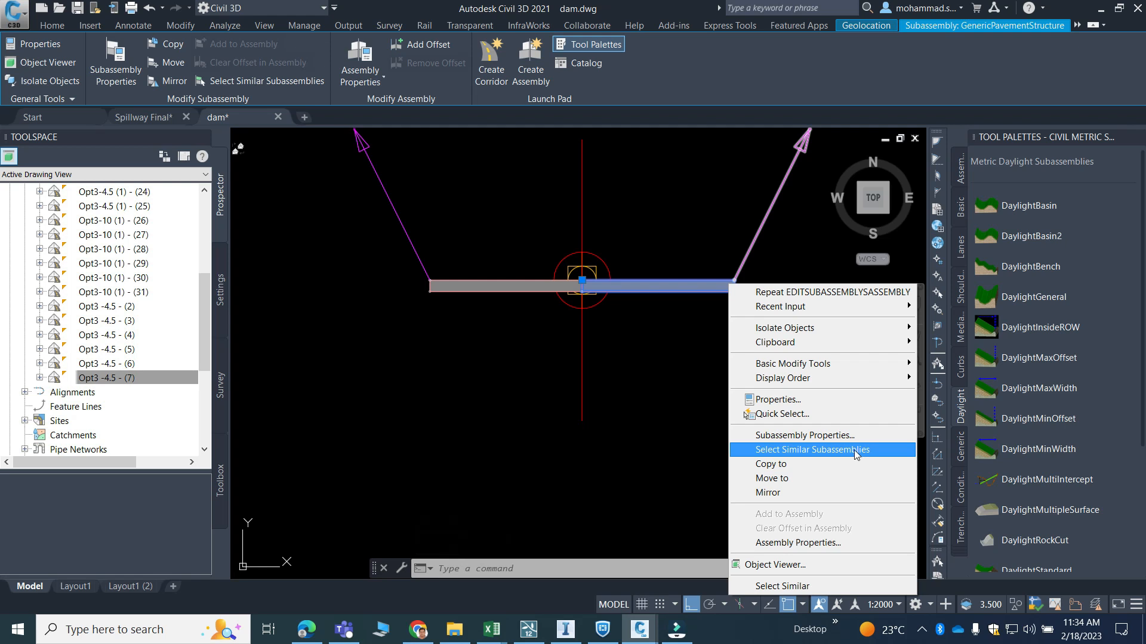
left_click(813, 399)
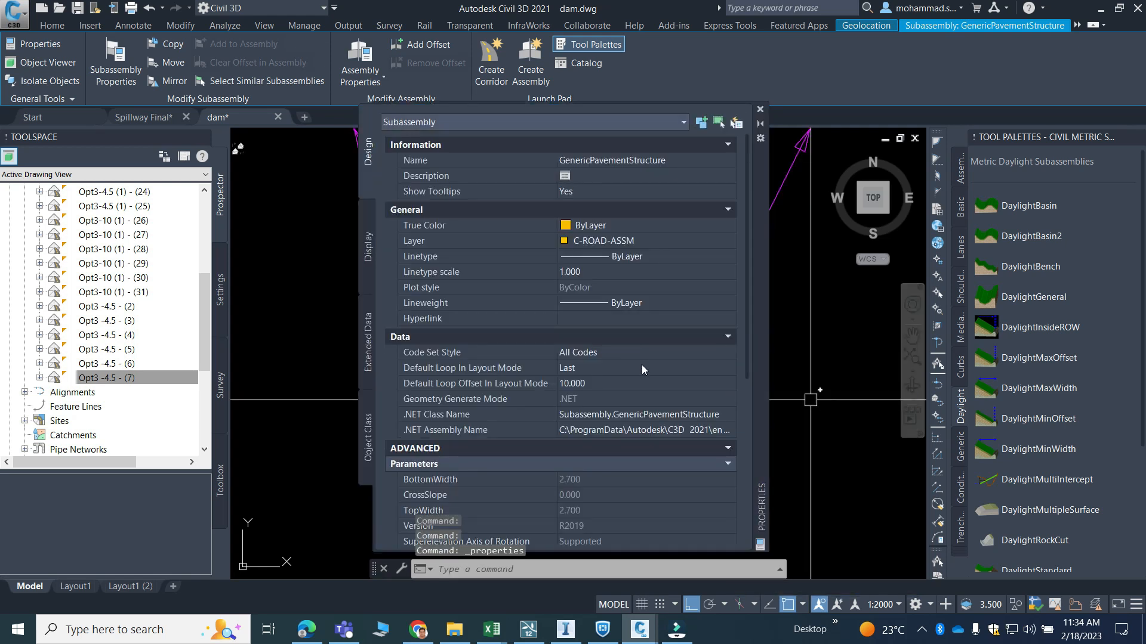
scroll(642, 365, "down", 3)
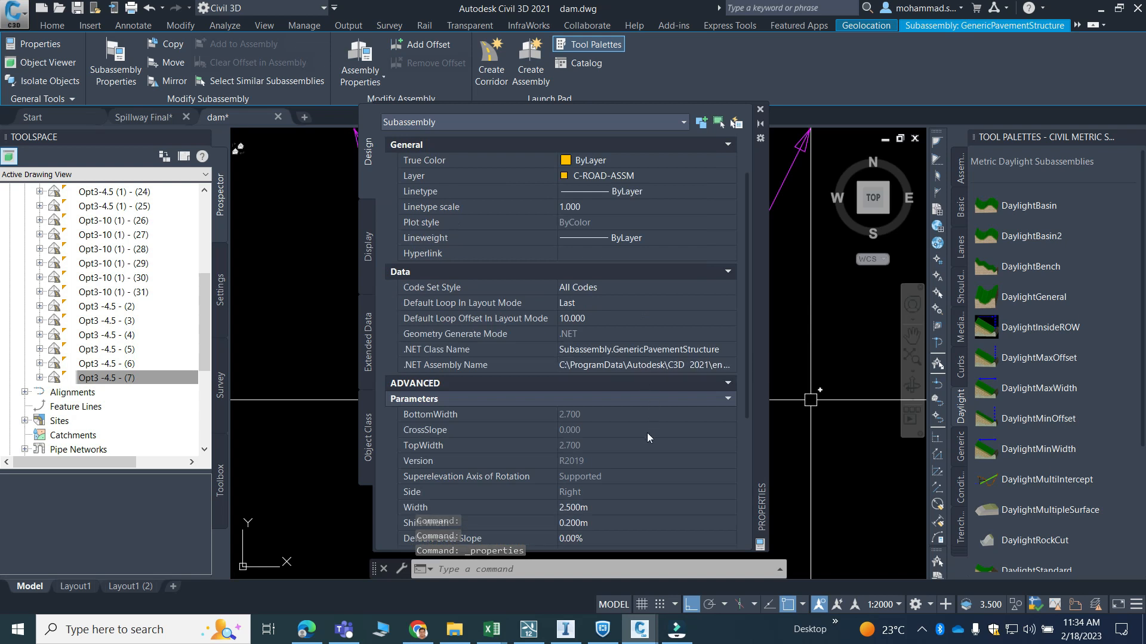
scroll(647, 432, "down", 3)
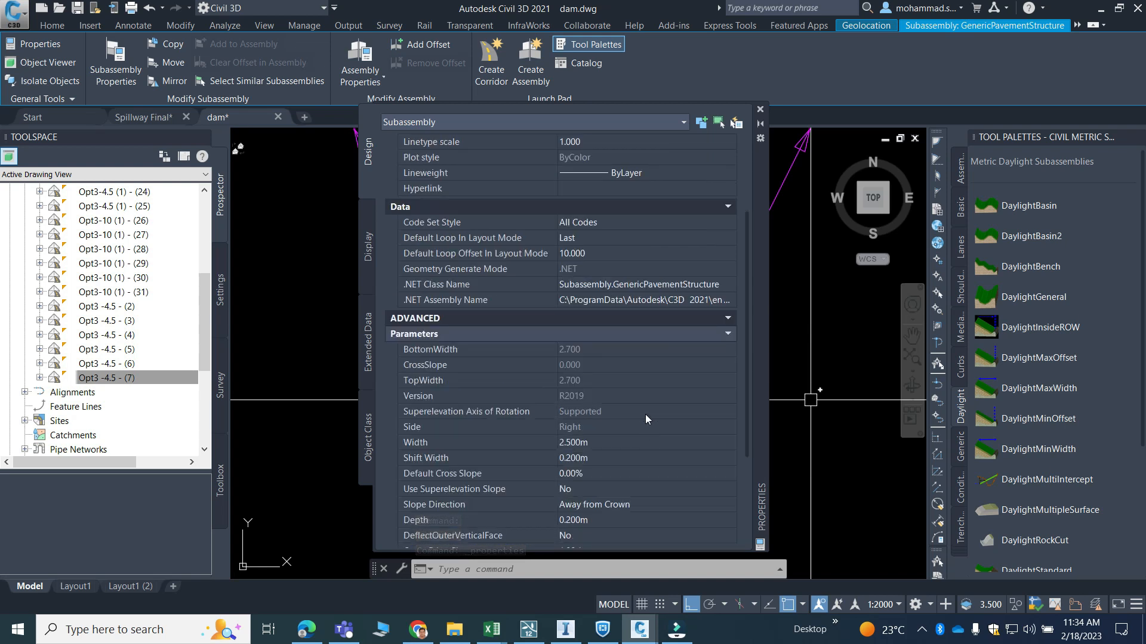
left_click(607, 444)
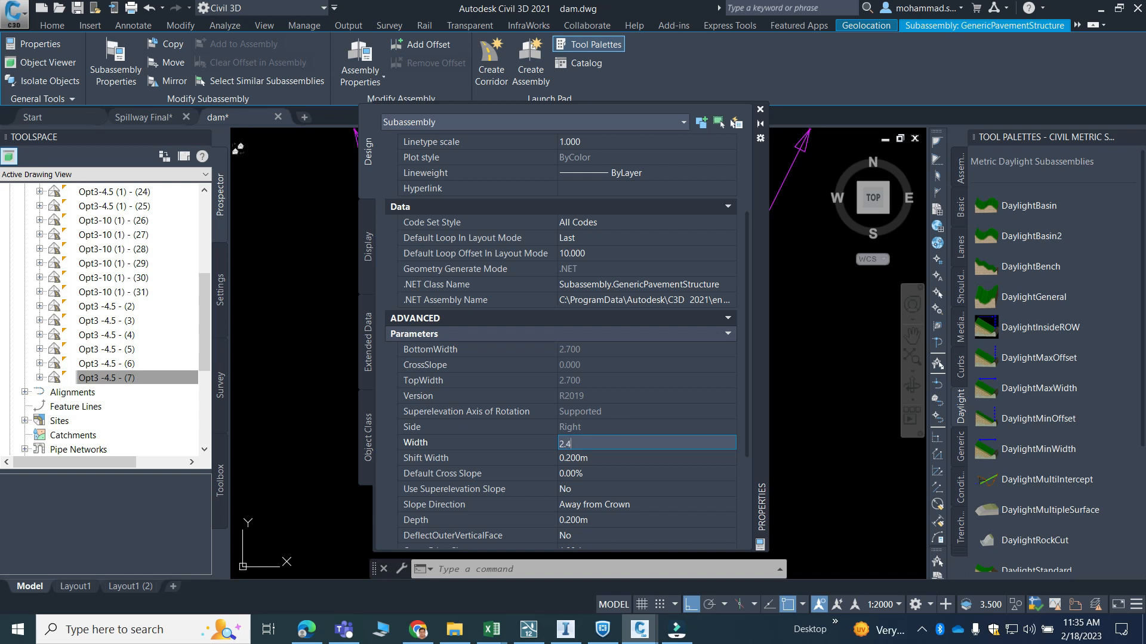
key("Tab")
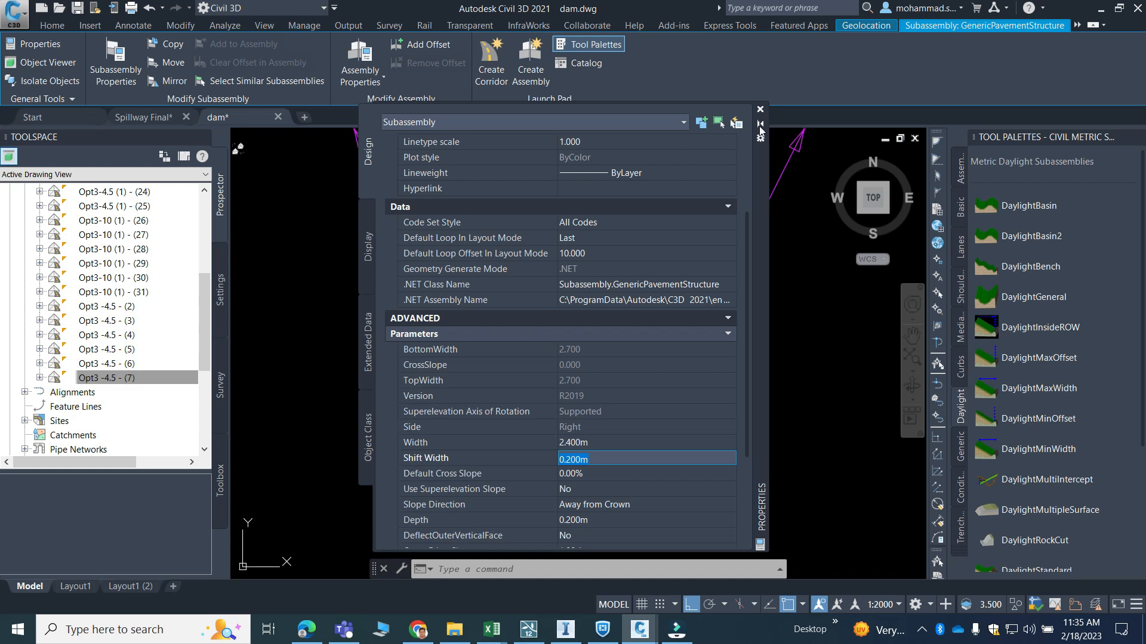
left_click(760, 111)
key("Escape")
Step: Set the width of the spillway assembly's left-side GenericPavementStructure subassembly to 2.4 m
left_click(565, 289)
right_click(564, 289)
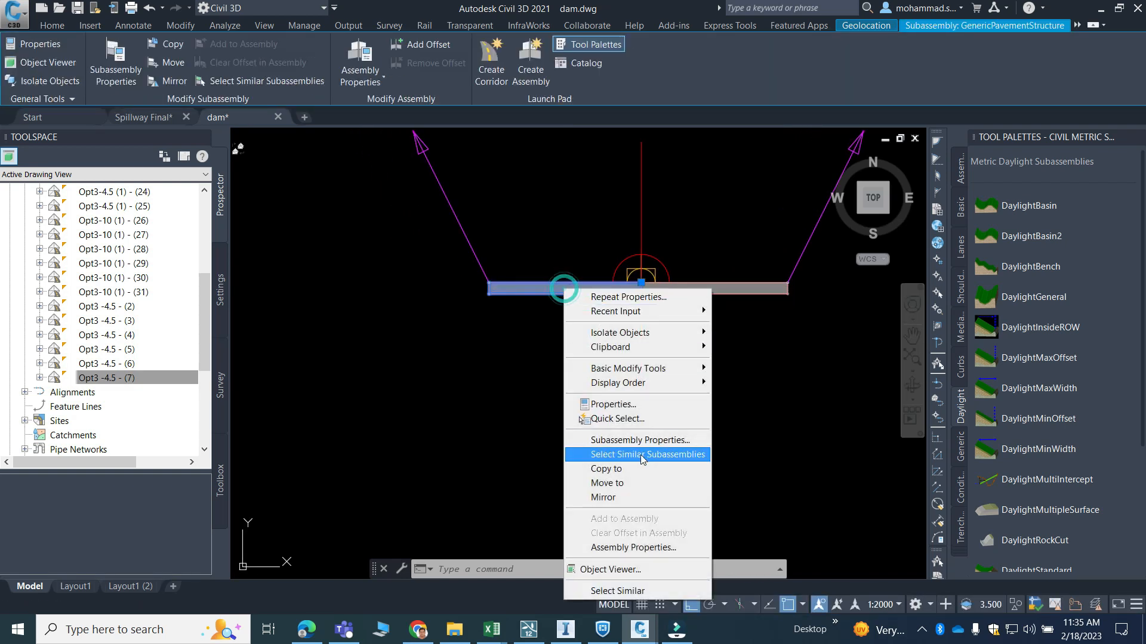
left_click(612, 404)
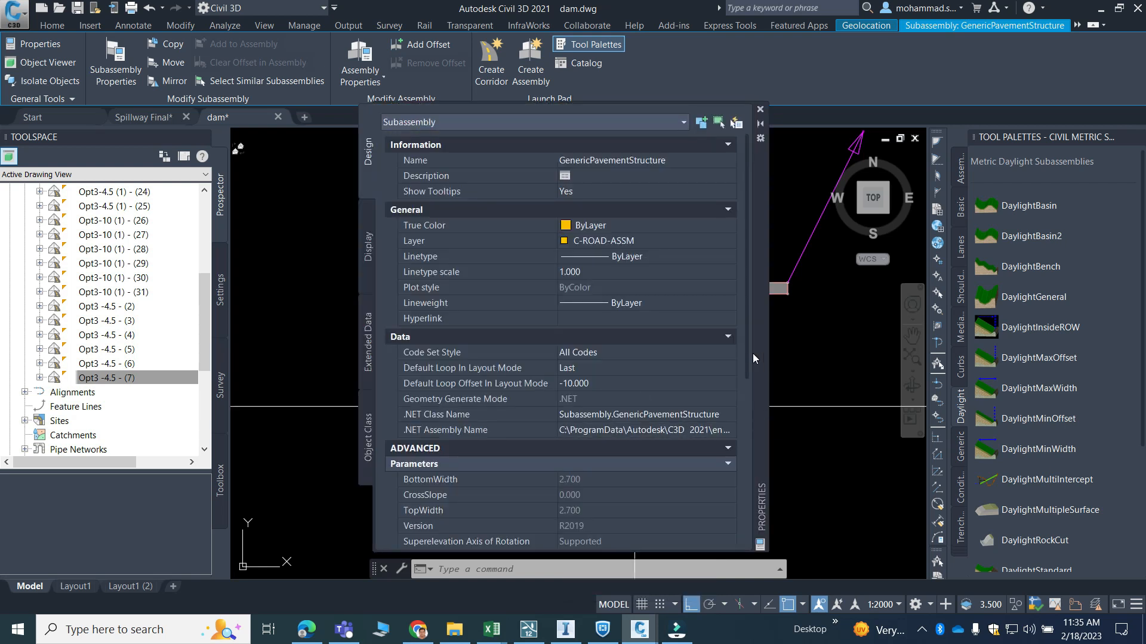
scroll(747, 397, "down", 3)
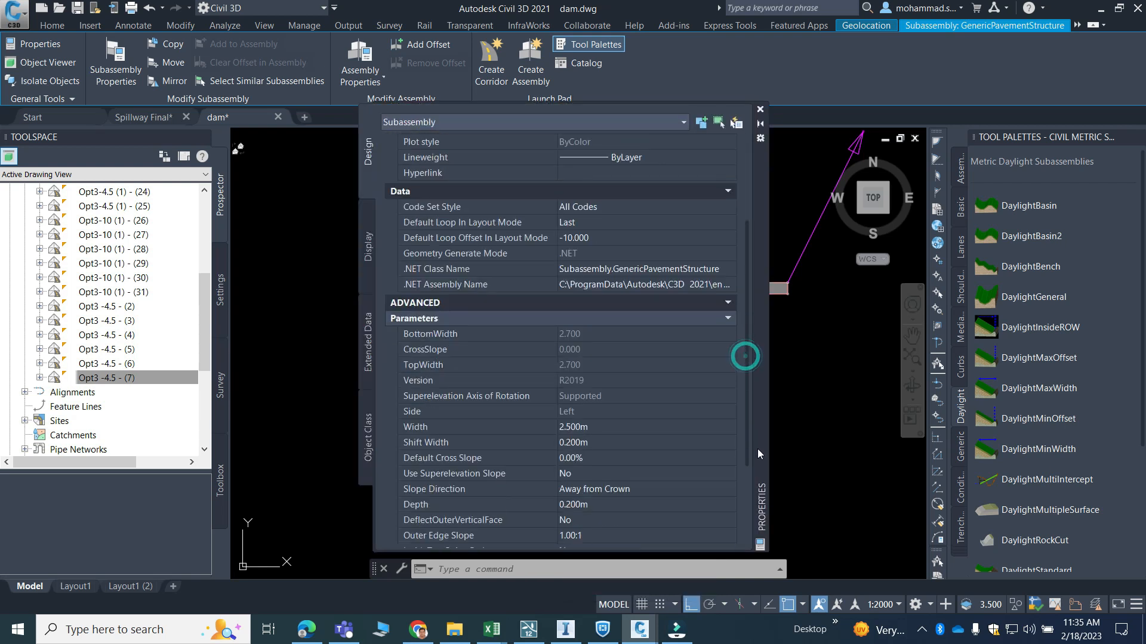
left_click(617, 429)
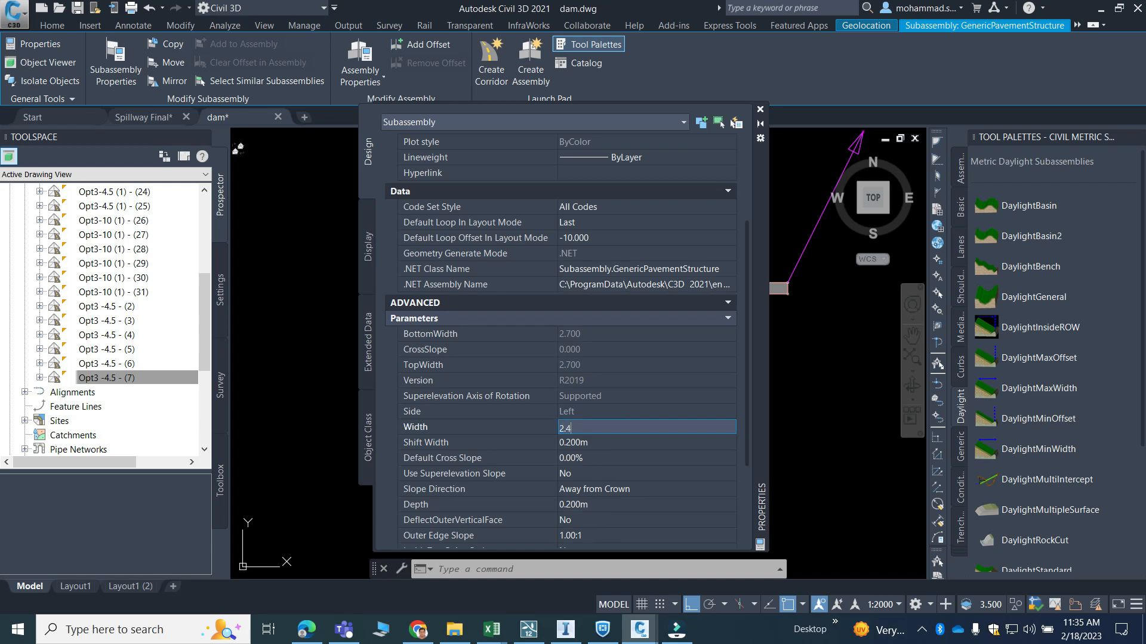
key("Return")
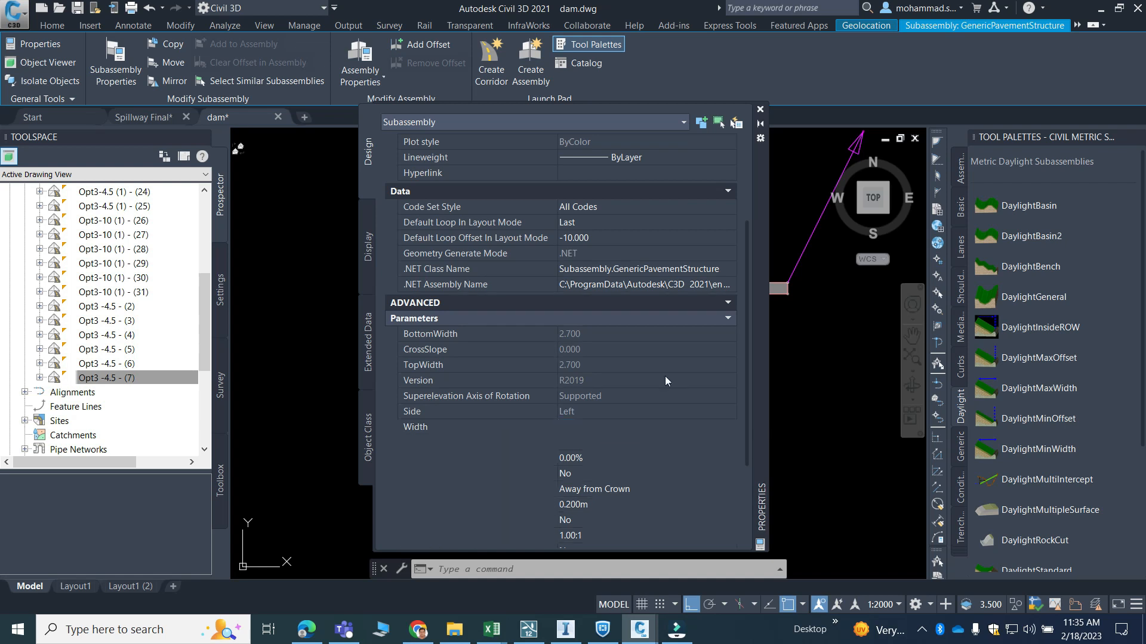
key("Escape")
Step: Start a new corridor and name it Spillway op3 12.7 18s
scroll(644, 418, "down", 5)
scroll(694, 369, "down", 6)
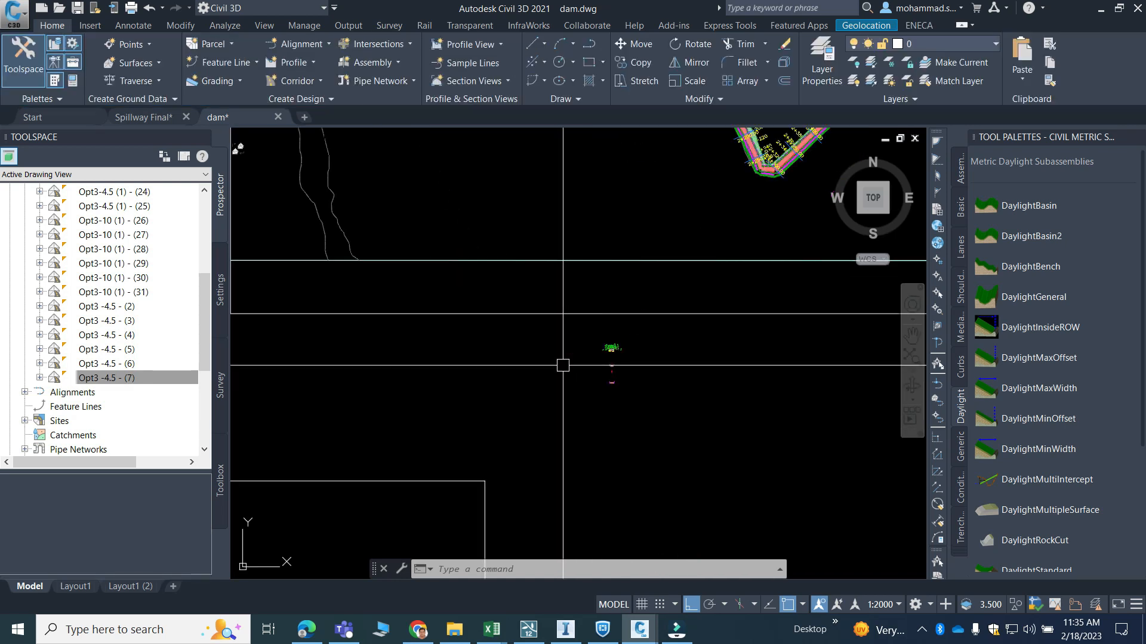
scroll(446, 422, "up", 10)
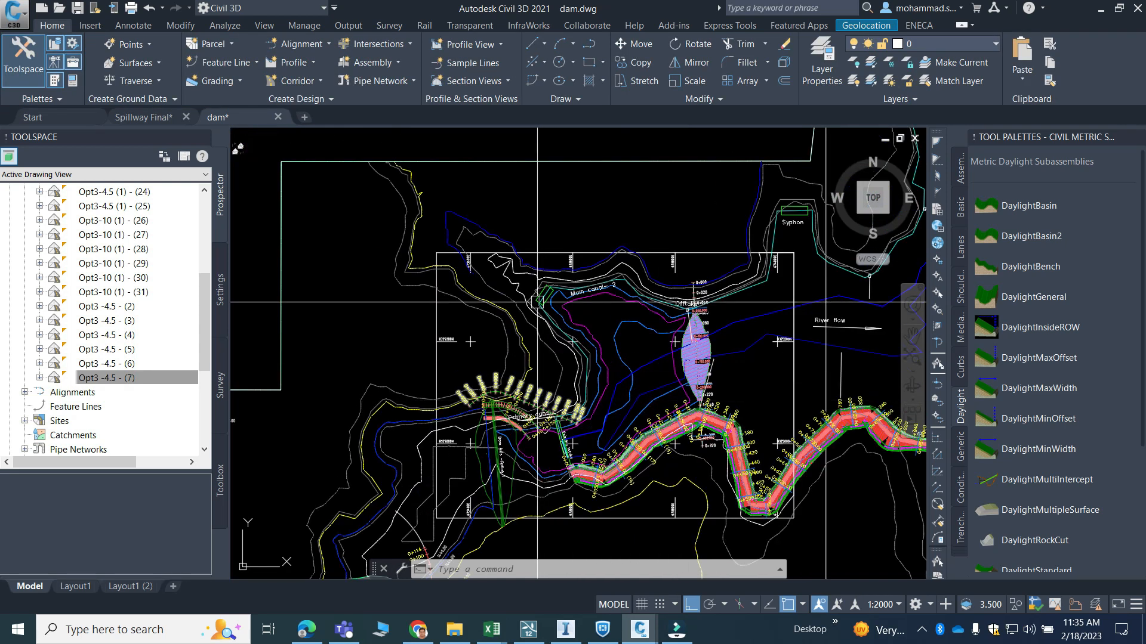
scroll(446, 421, "up", 4)
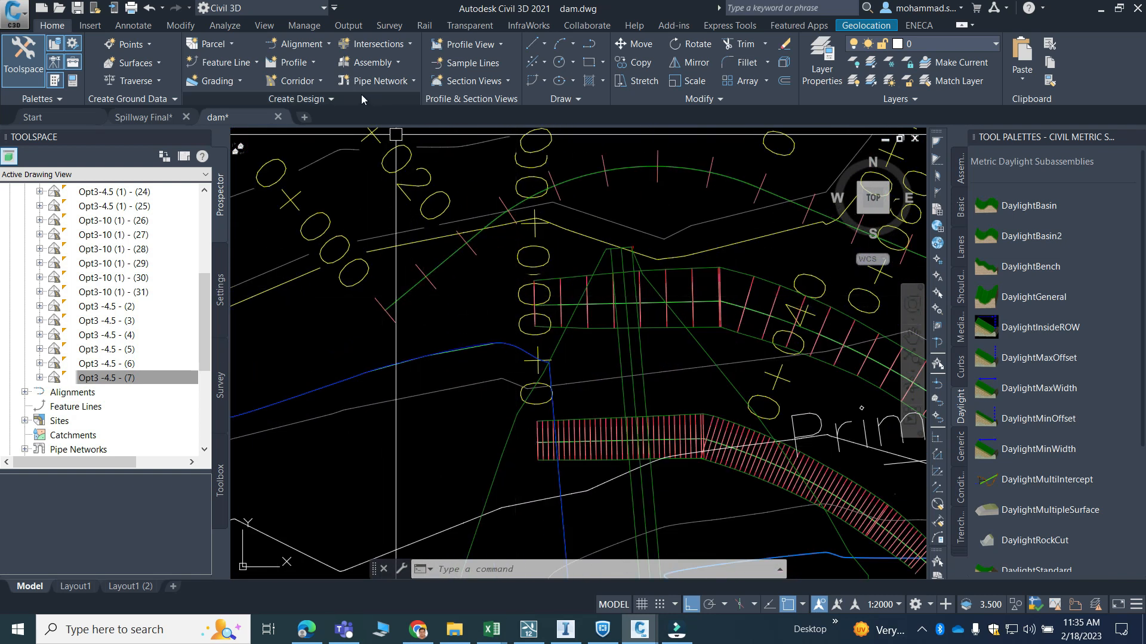
left_click(318, 81)
left_click(325, 114)
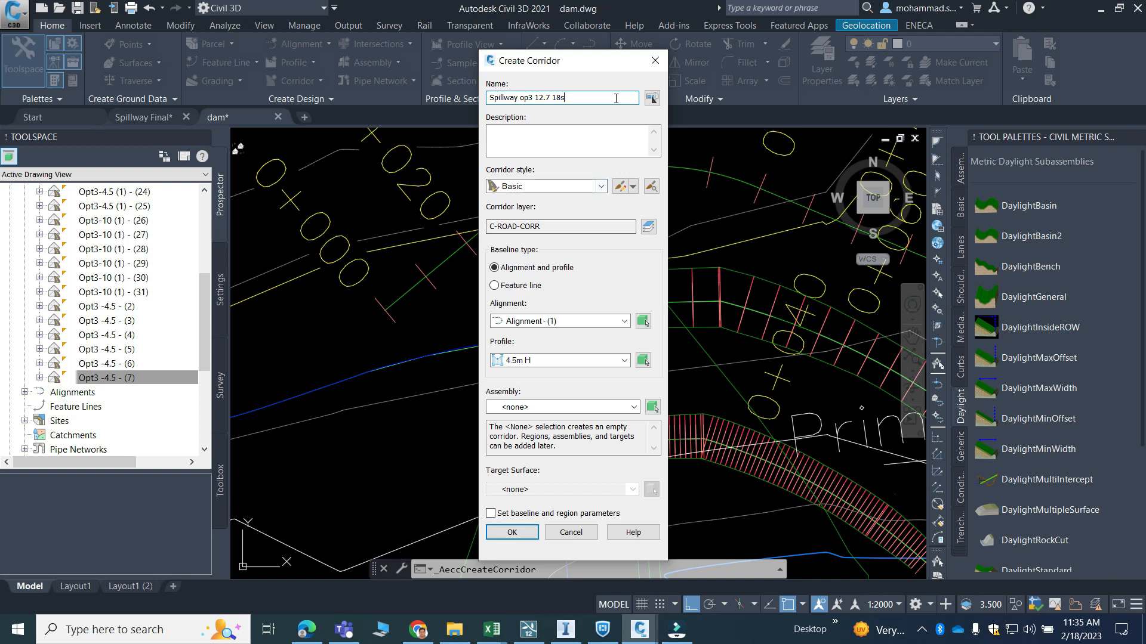
left_click(596, 97)
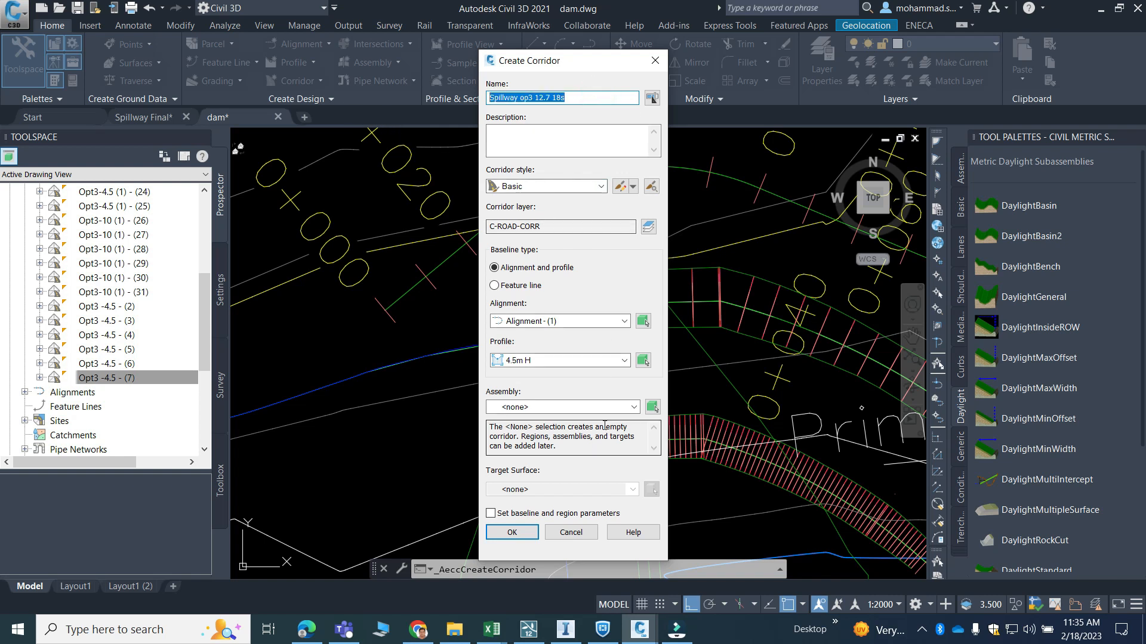
Step: Base the corridor on the Spillway op3 12.7 18 alignment and the profile of the same name
left_click(623, 321)
left_click(643, 322)
left_click(647, 358)
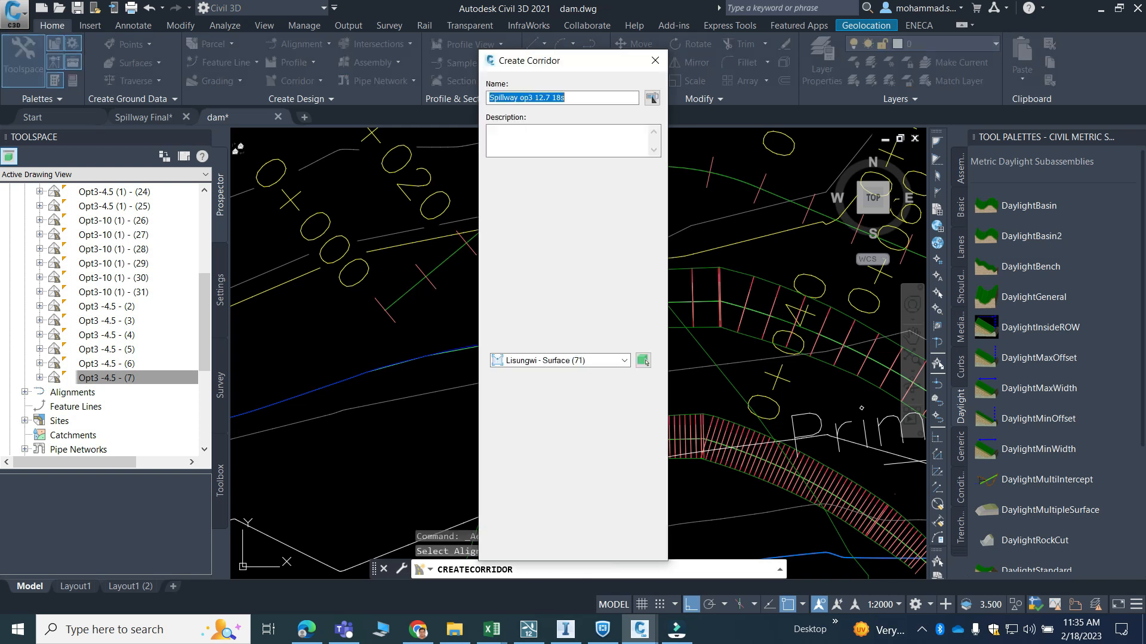
left_click(577, 360)
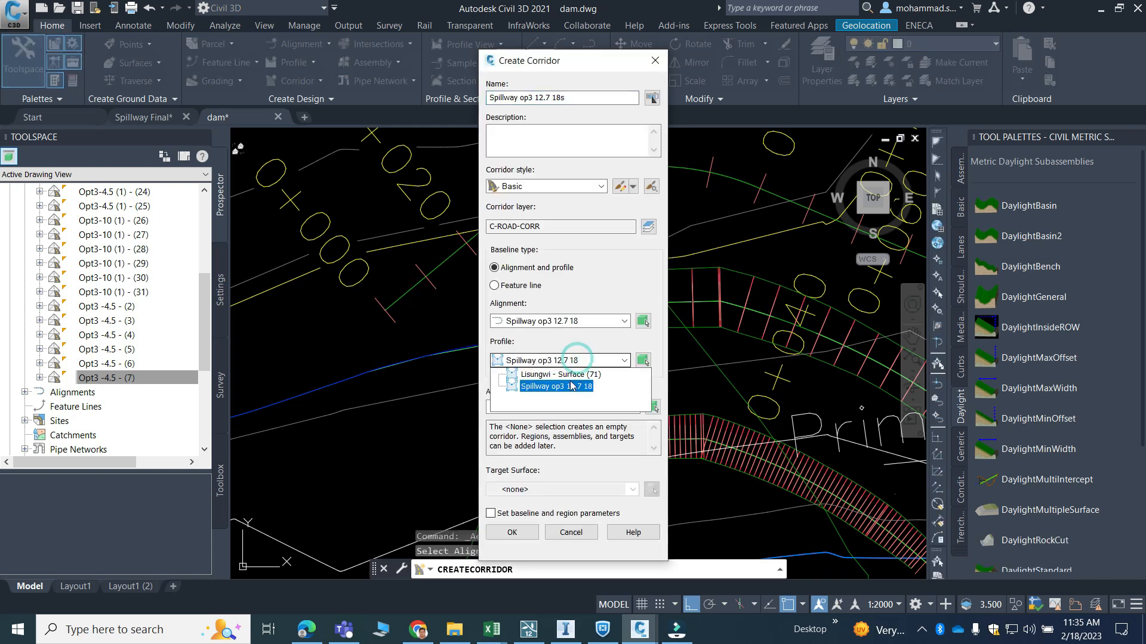
left_click(571, 386)
Step: Assign the spillway assembly to the corridor and target the Lisungwi surface, proceeding to the baseline and region parameters
left_click(545, 405)
left_click(536, 463)
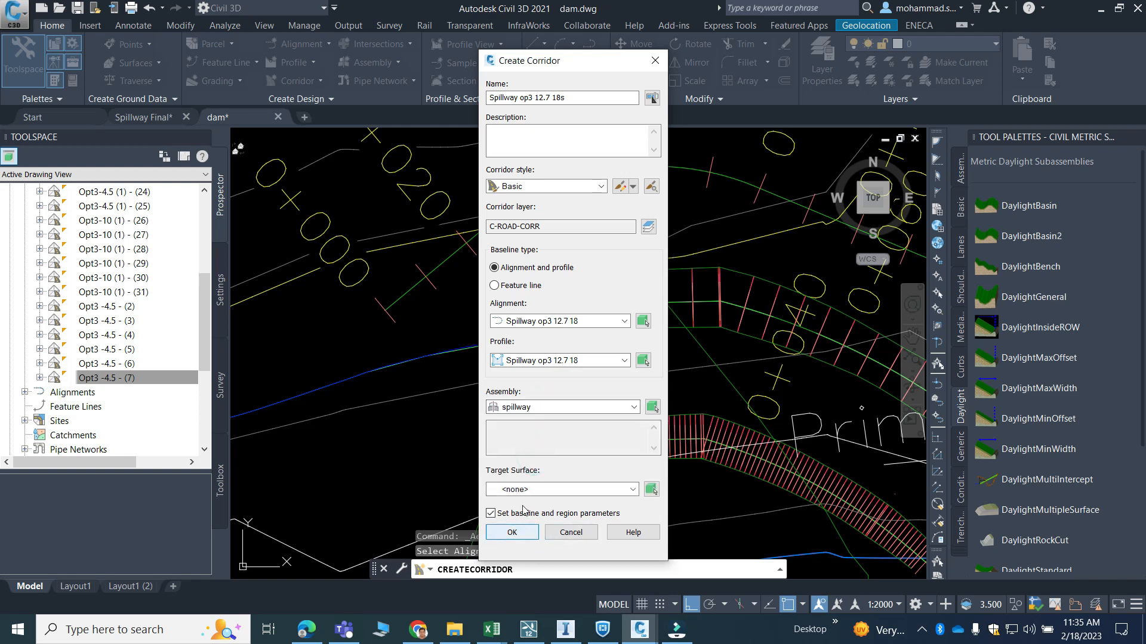
left_click(535, 490)
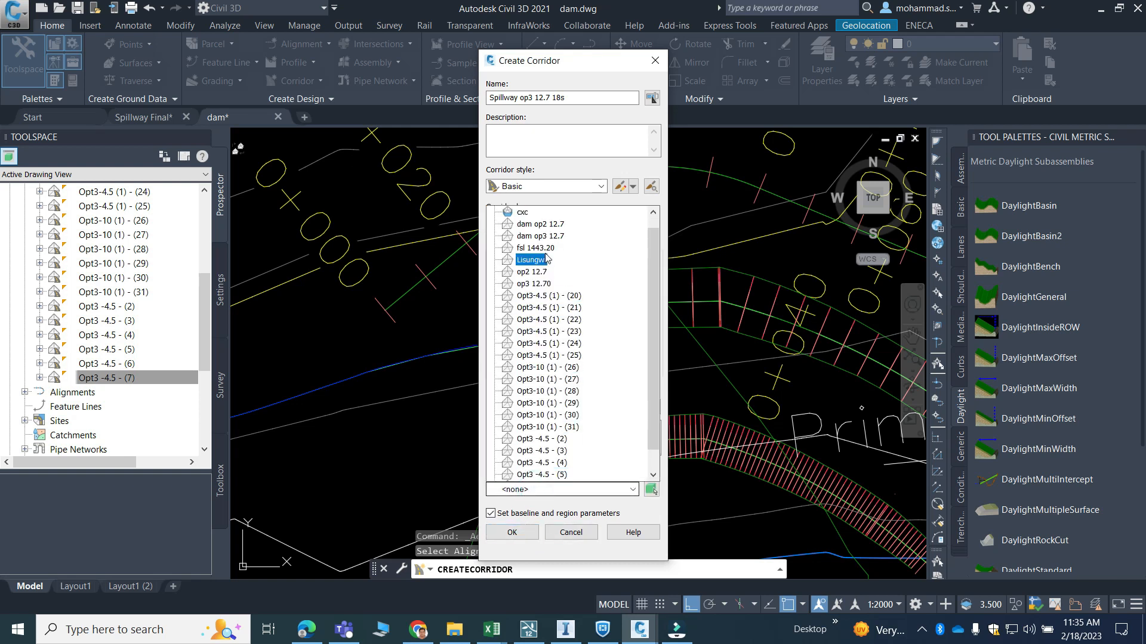
left_click(536, 261)
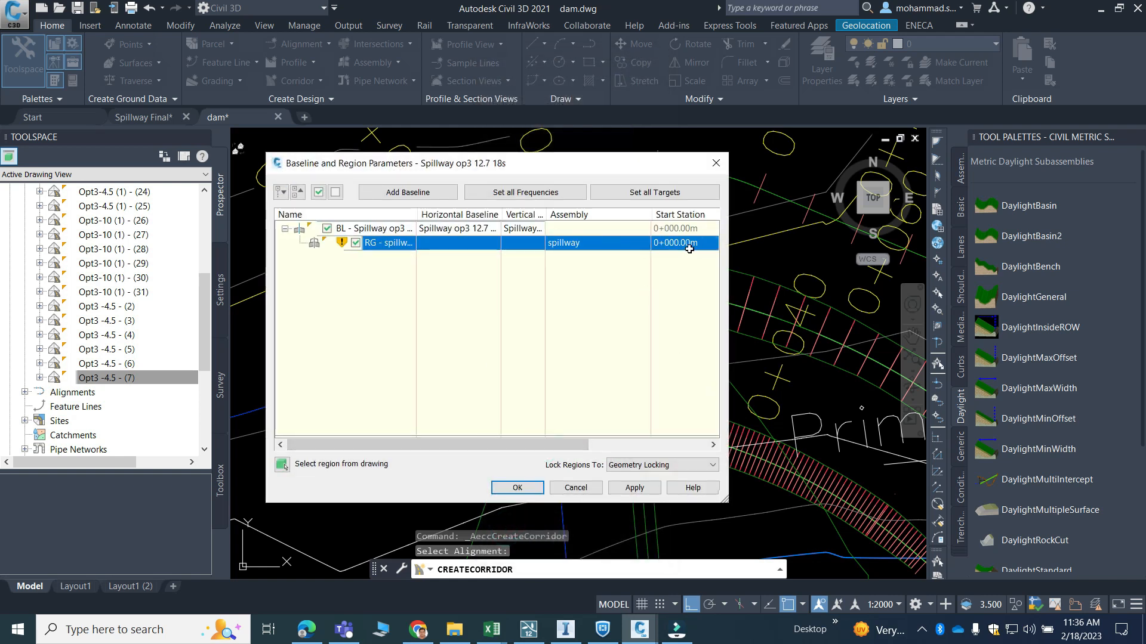
Step: Set the spillway region's assembly frequency to 1 m along tangents, curves, spirals and vertical curves
left_click_drag(563, 445, 681, 444)
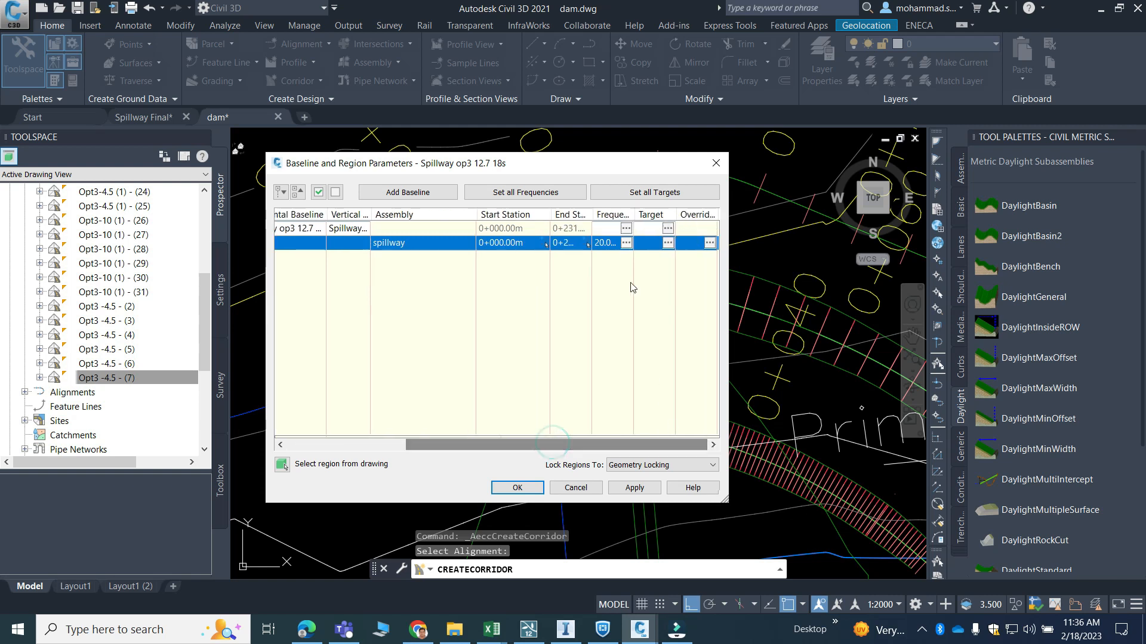
left_click(626, 243)
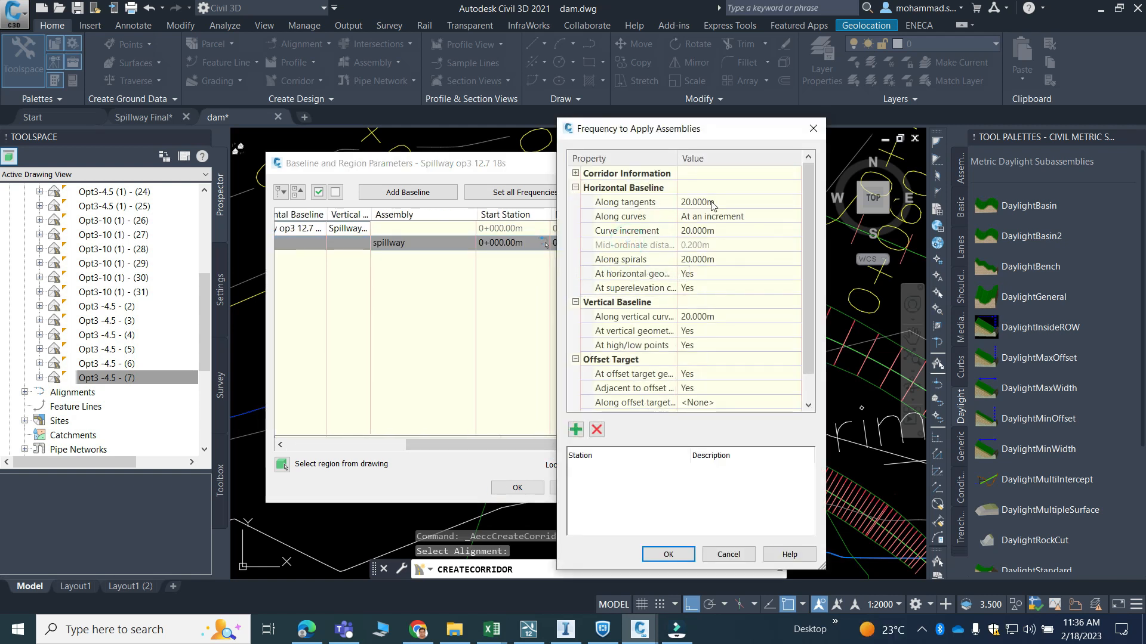
left_click(710, 201)
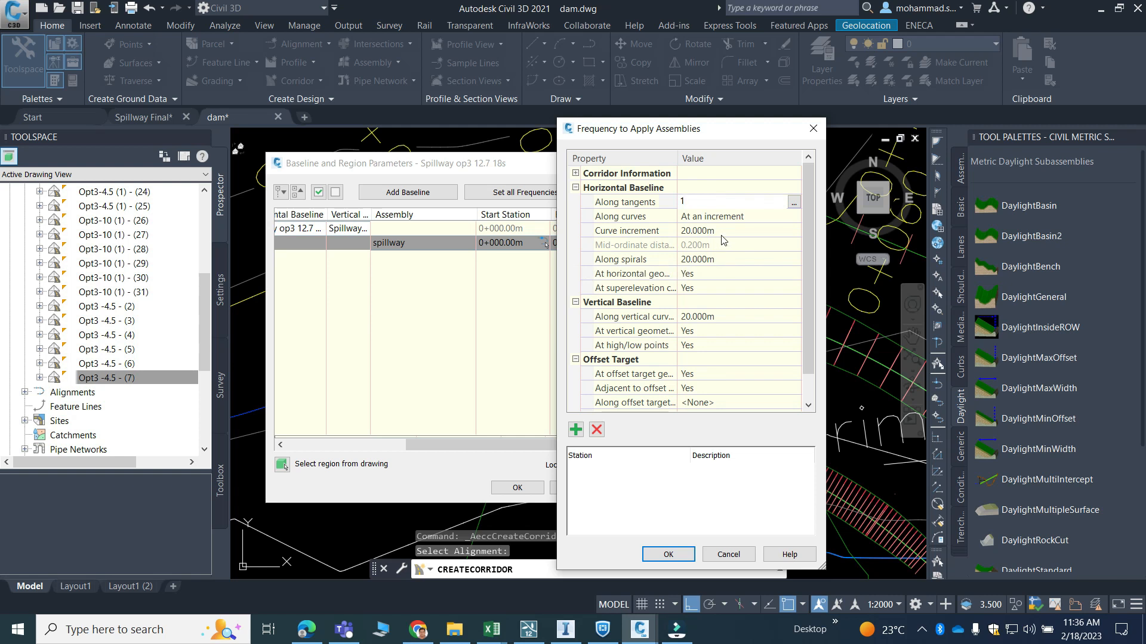
left_click(719, 231)
type("1")
left_click(722, 260)
type("1")
left_click(724, 317)
type("1")
left_click(668, 555)
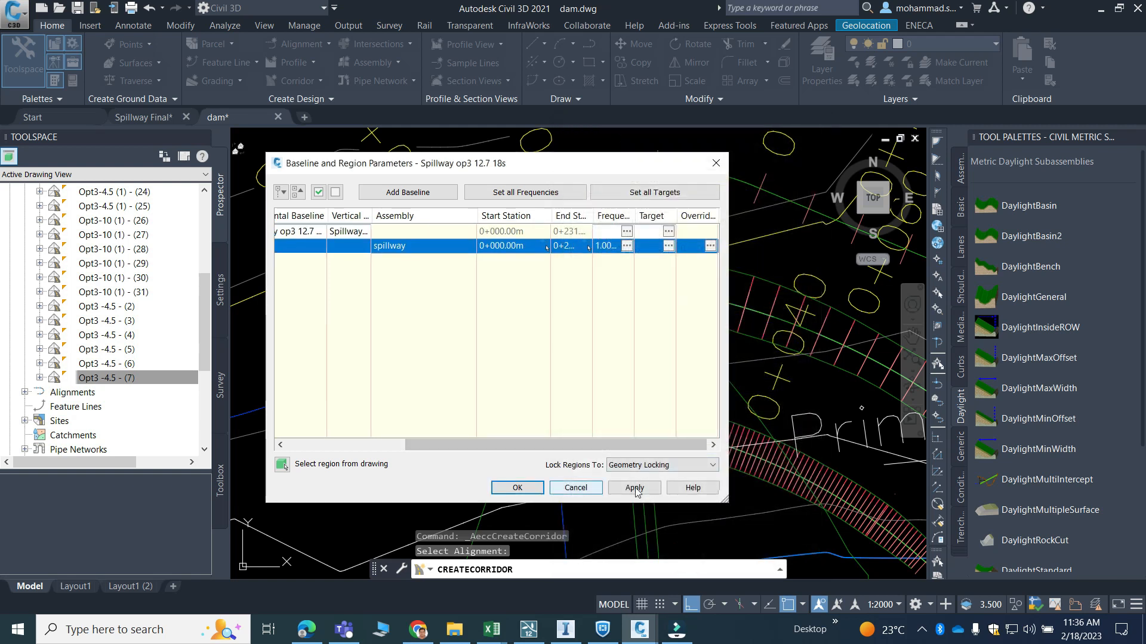
Step: Apply the baseline and region parameters, rebuild the corridor and finish its creation
left_click(634, 488)
left_click(485, 278)
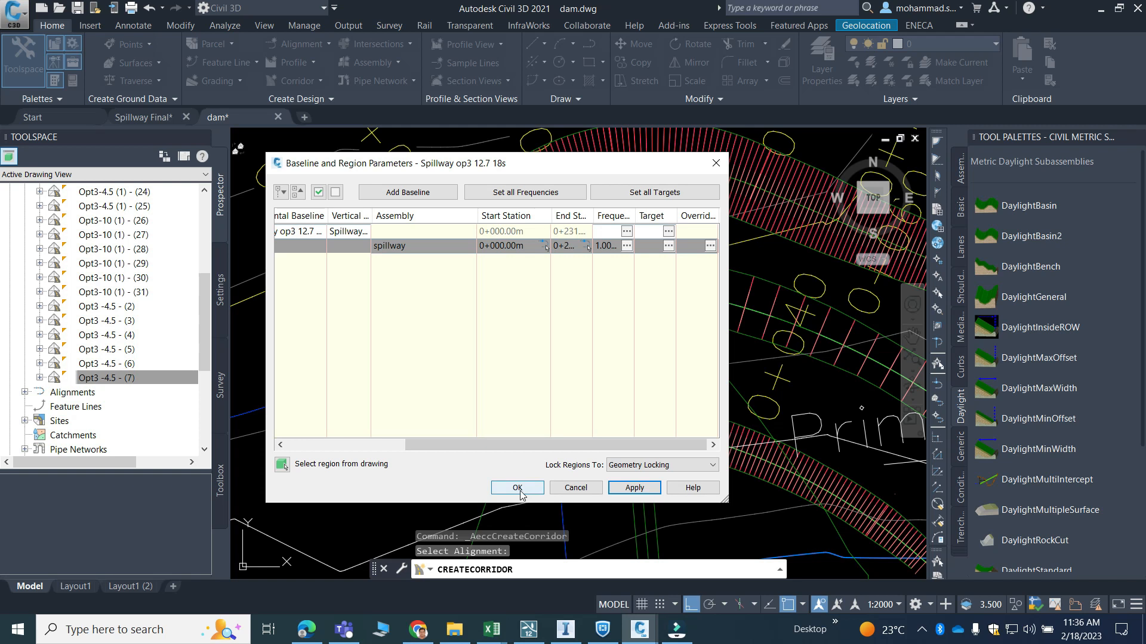
left_click(519, 490)
Step: Add a corridor surface to the new spillway corridor and name it Spillway op3 12.7 18s
scroll(508, 321, "up", 3)
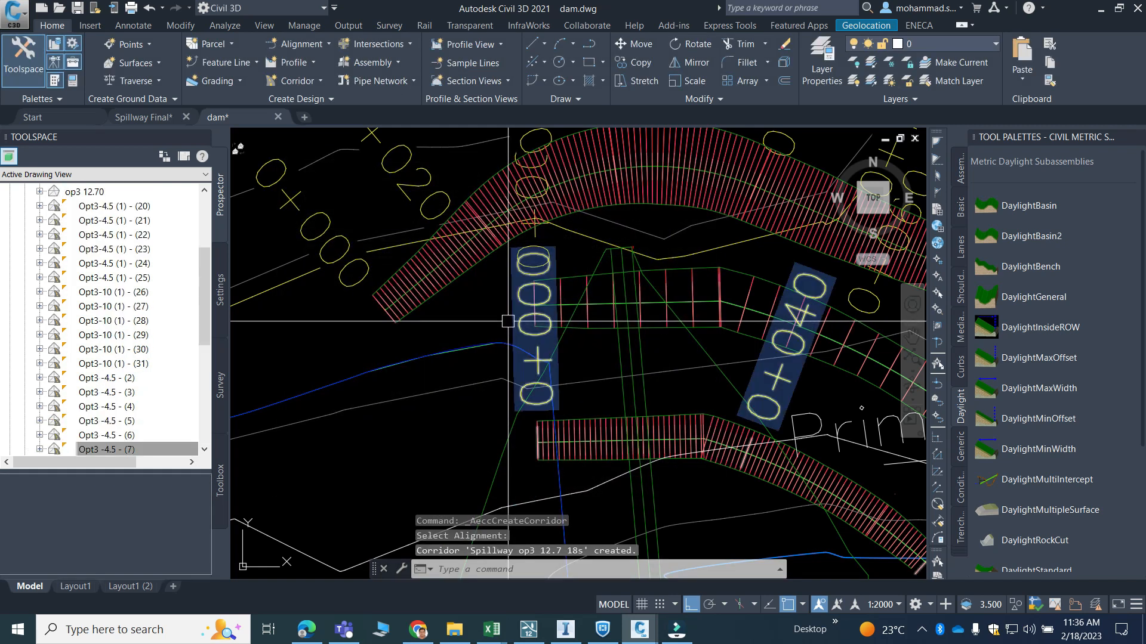
scroll(508, 322, "down", 3)
scroll(543, 240, "up", 2)
scroll(542, 240, "up", 2)
scroll(543, 239, "down", 3)
left_click(588, 238)
right_click(588, 237)
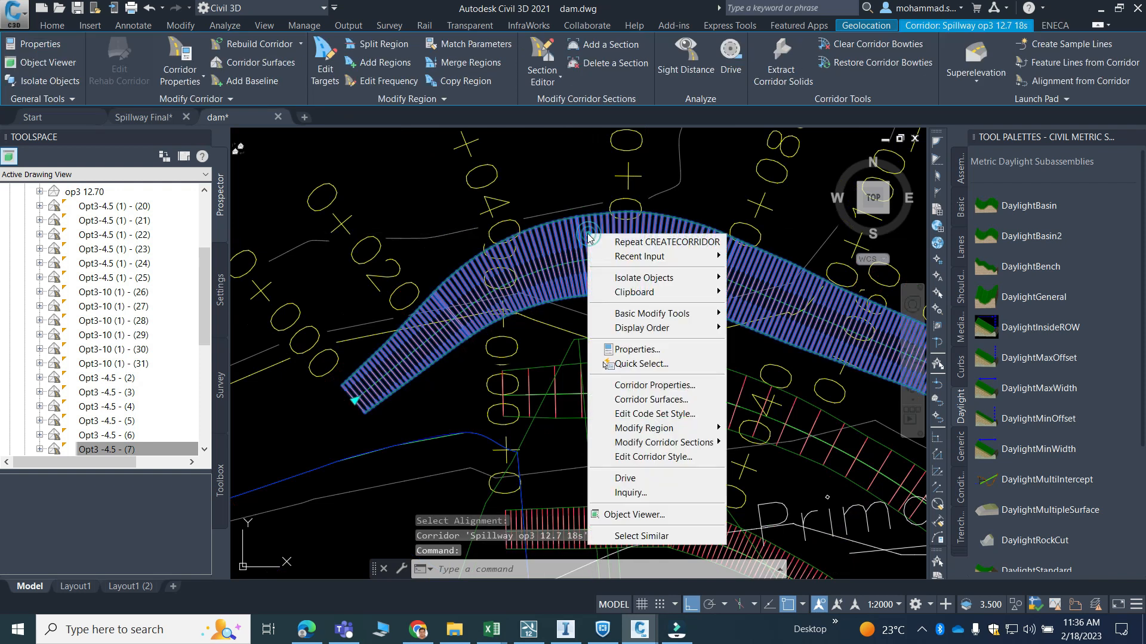
left_click(638, 399)
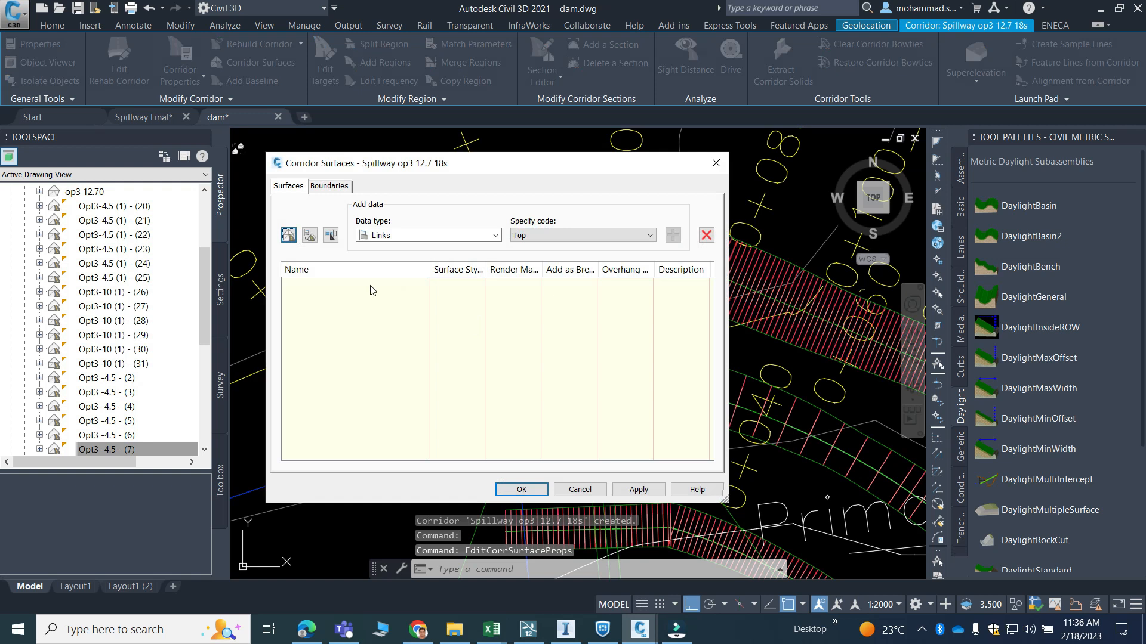
left_click(289, 237)
left_click(393, 293)
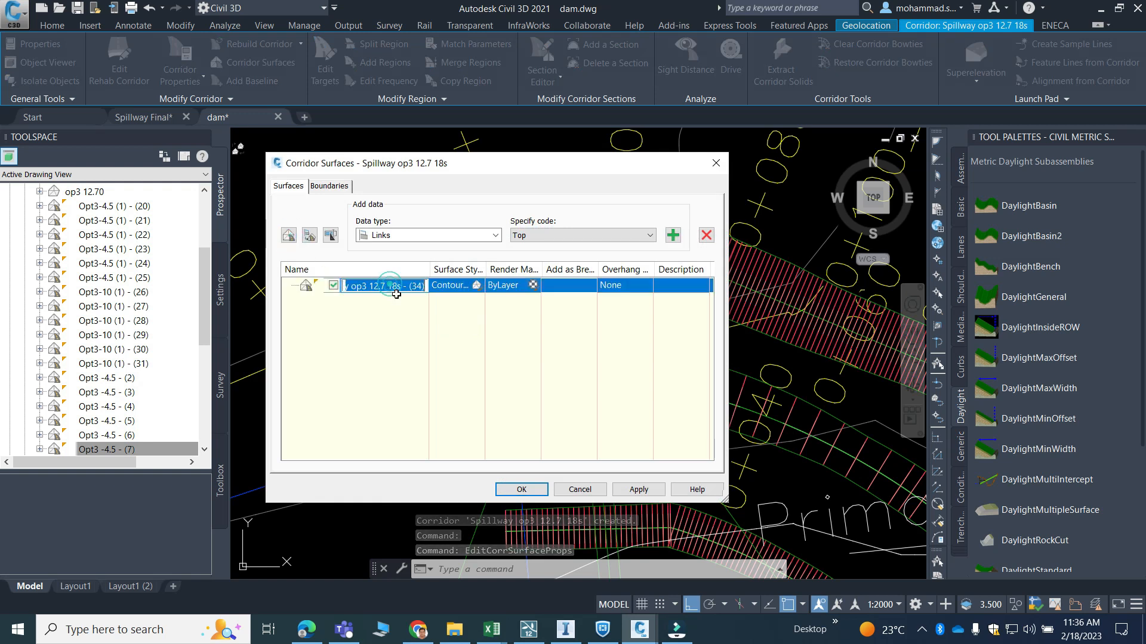
left_click(388, 346)
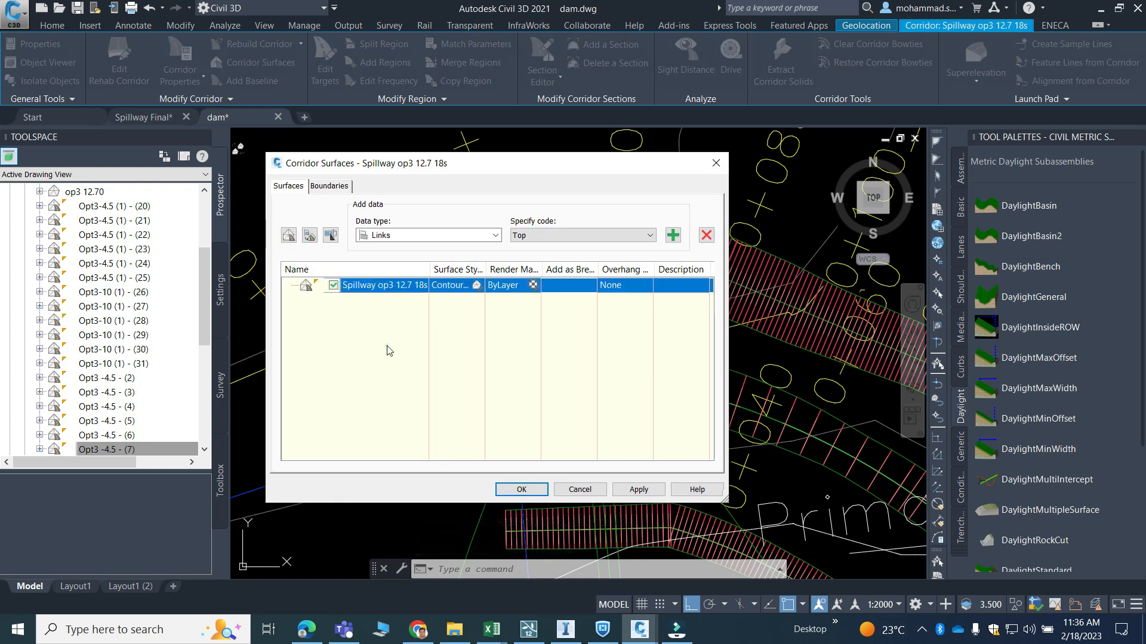
Step: Add the Top, Datum and Daylight_Cut link codes to the corridor surface
left_click(673, 236)
left_click(543, 236)
left_click(542, 256)
left_click(673, 236)
left_click(603, 234)
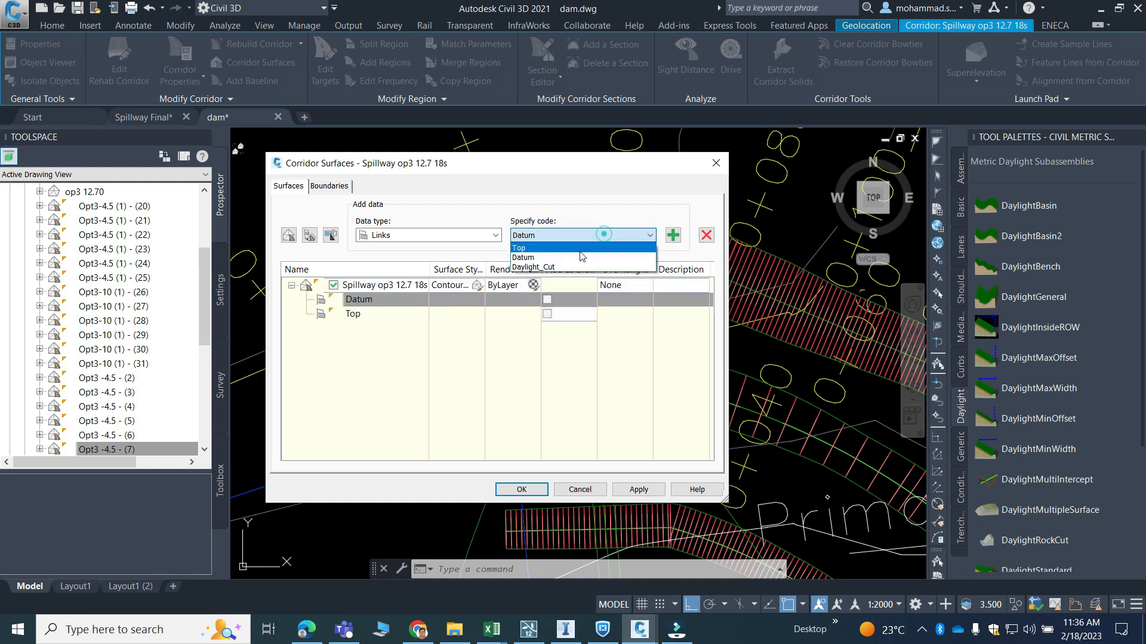
left_click(571, 268)
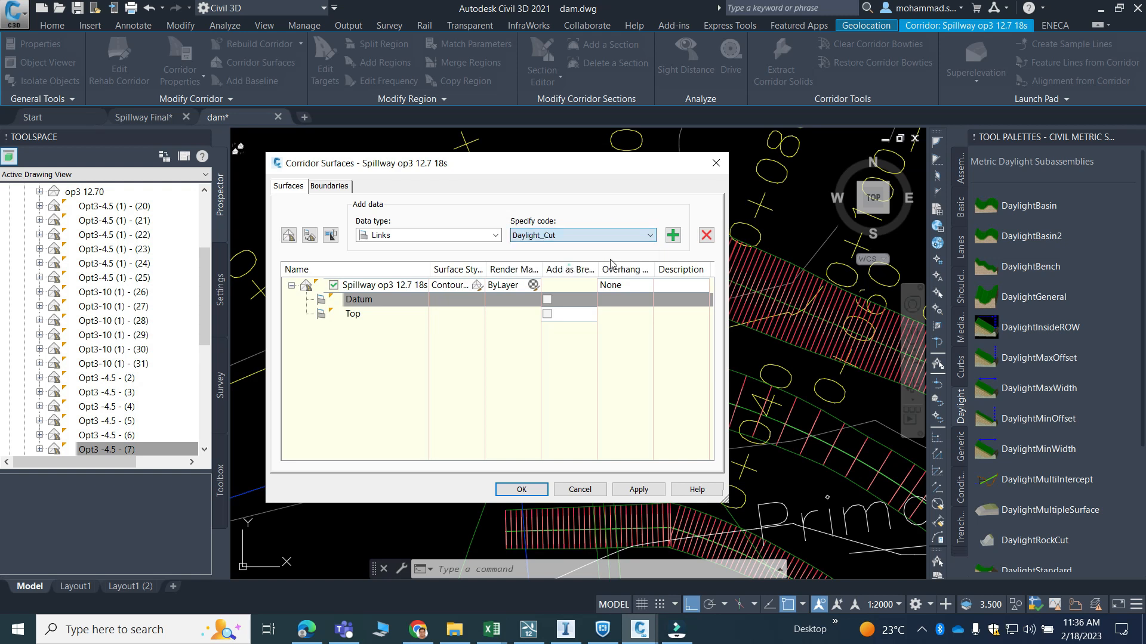
left_click(672, 235)
Step: Add the P2 feature line code to the corridor surface as further data
left_click(479, 236)
left_click(412, 249)
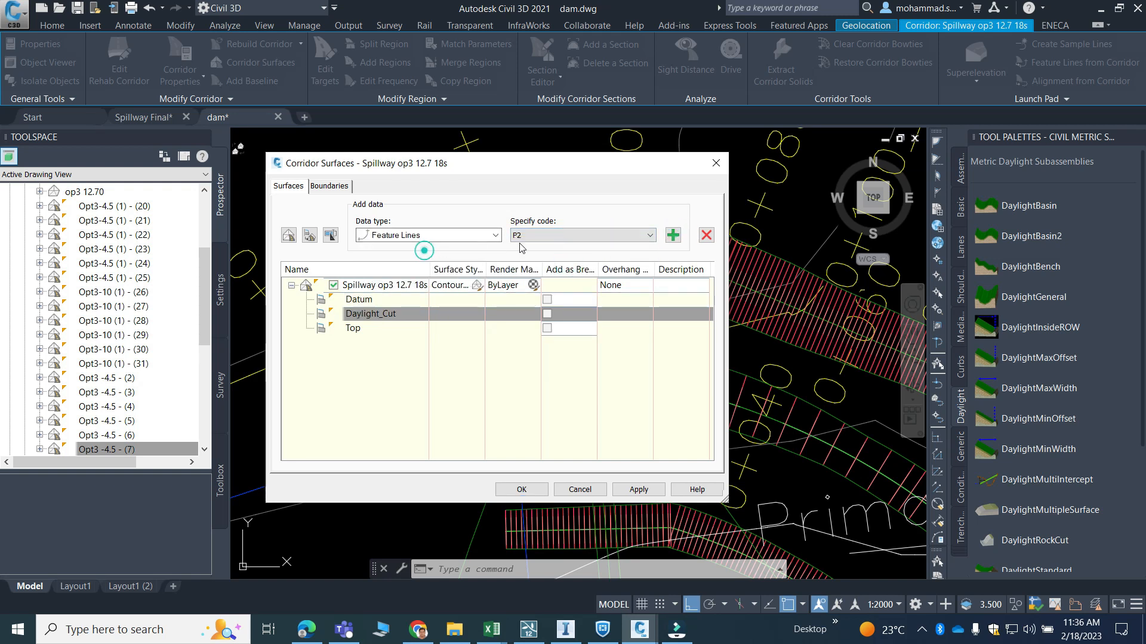
left_click(673, 236)
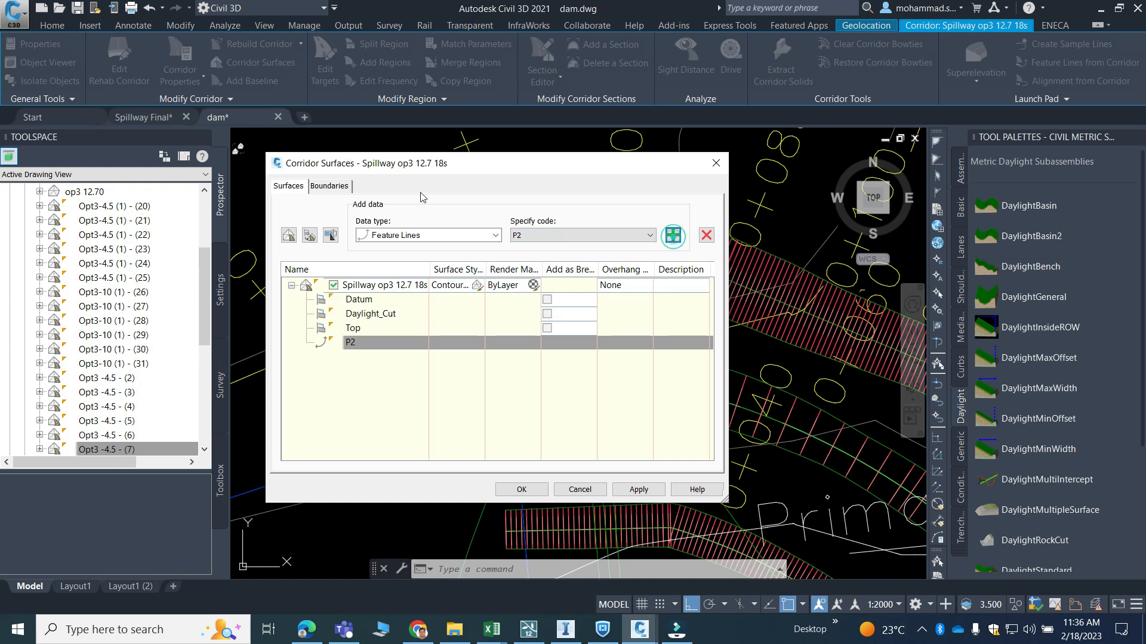
Step: Use the corridor extents as the surface's outer boundary and rebuild the corridor
left_click(329, 185)
left_click(362, 231)
right_click(361, 234)
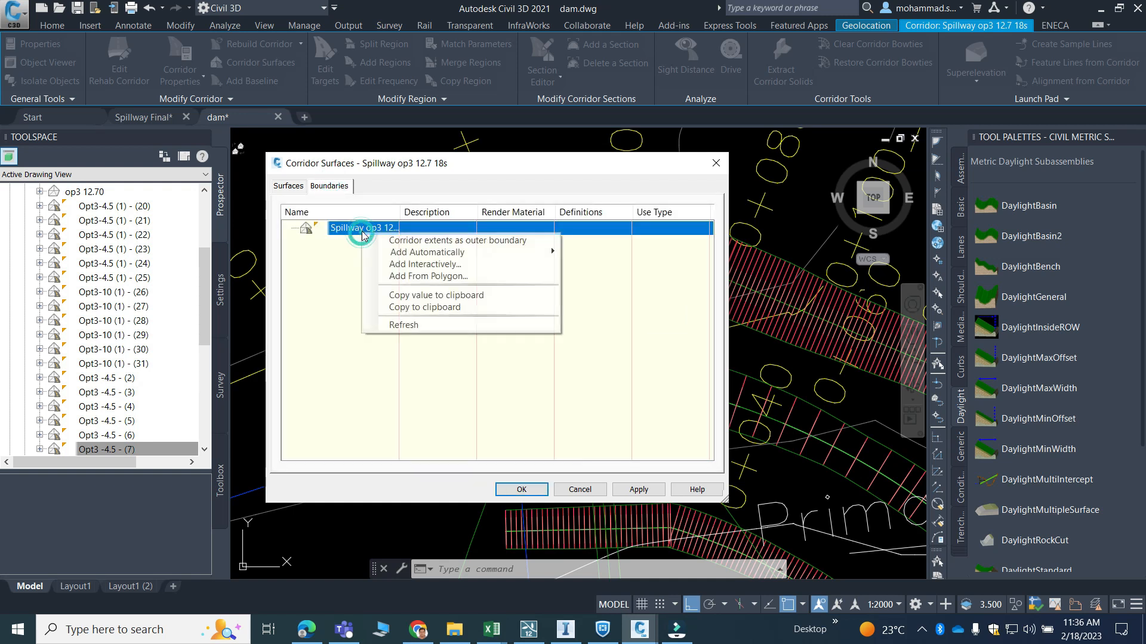
left_click(412, 241)
left_click(636, 490)
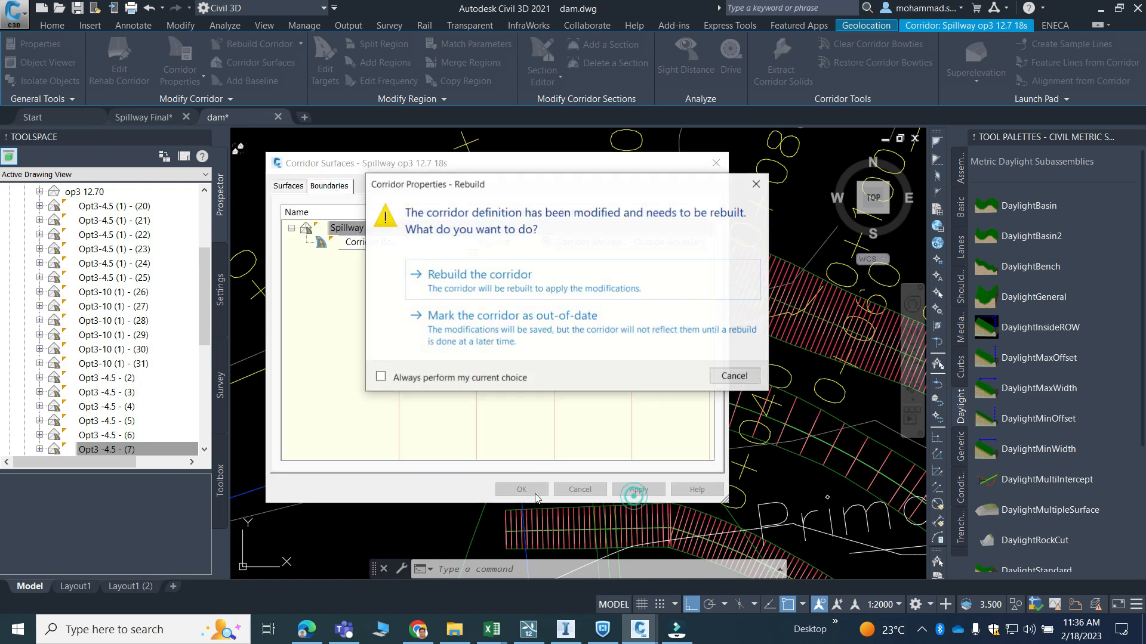
left_click(447, 276)
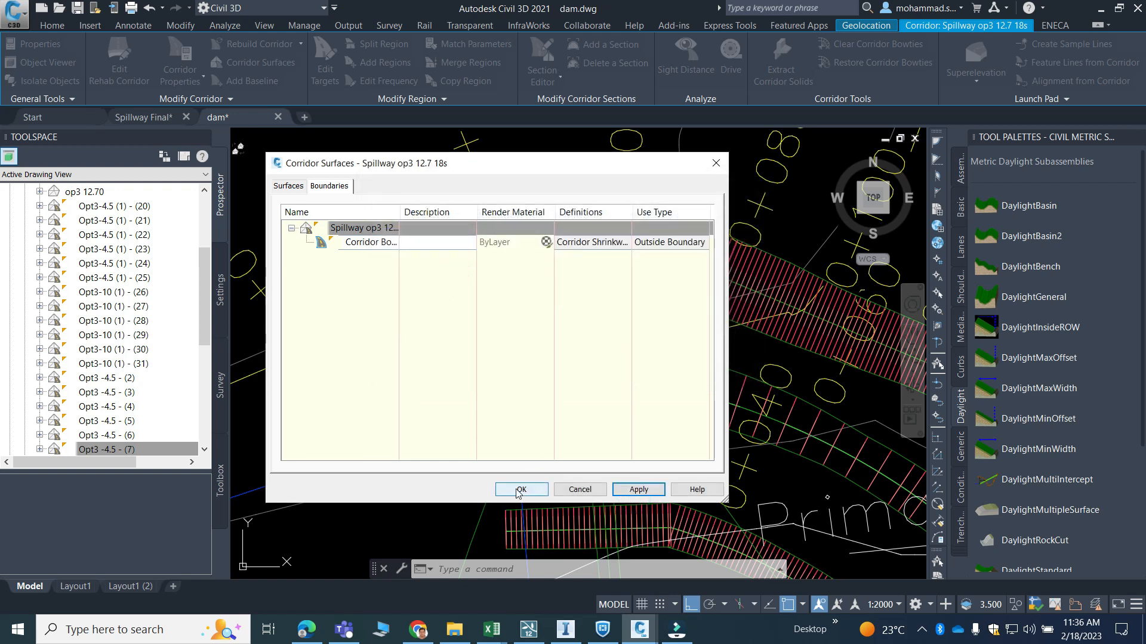
left_click(520, 489)
Step: Inspect the Spillway op3 12.7 18s surface in 3D with the Object Viewer, orbiting around it
scroll(560, 209, "down", 6)
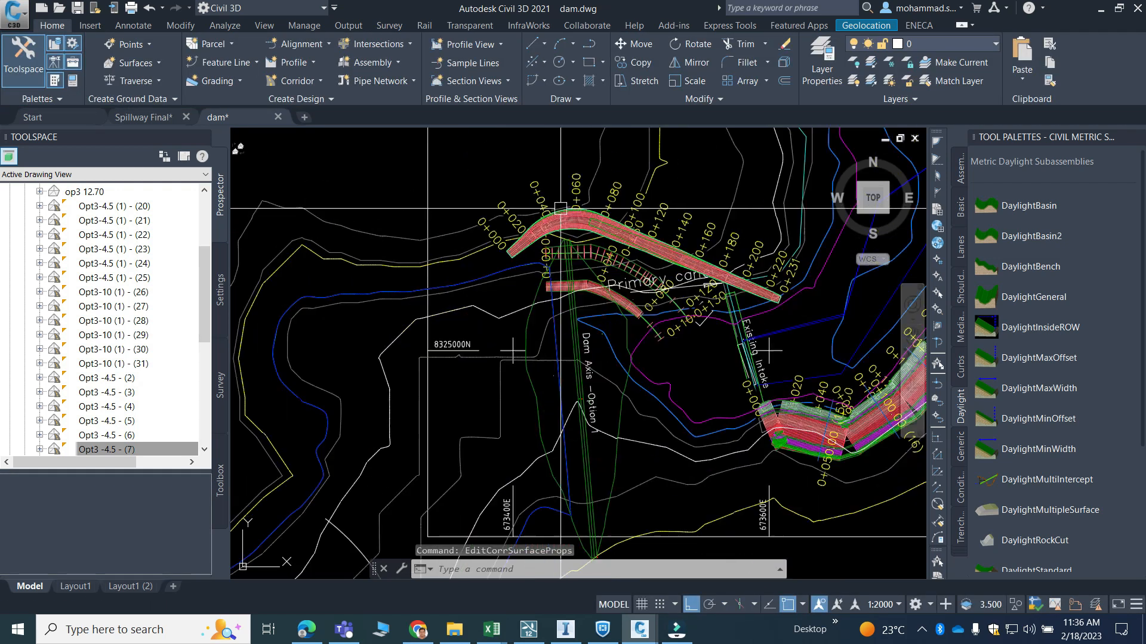
scroll(532, 226, "up", 6)
scroll(158, 312, "down", 2)
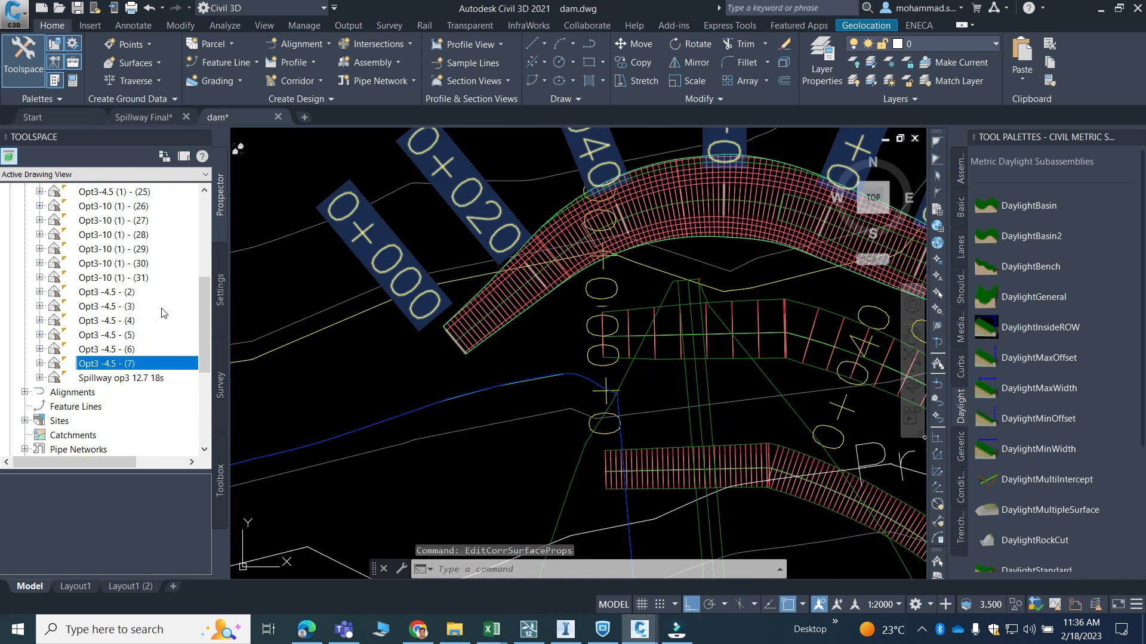
left_click(39, 377)
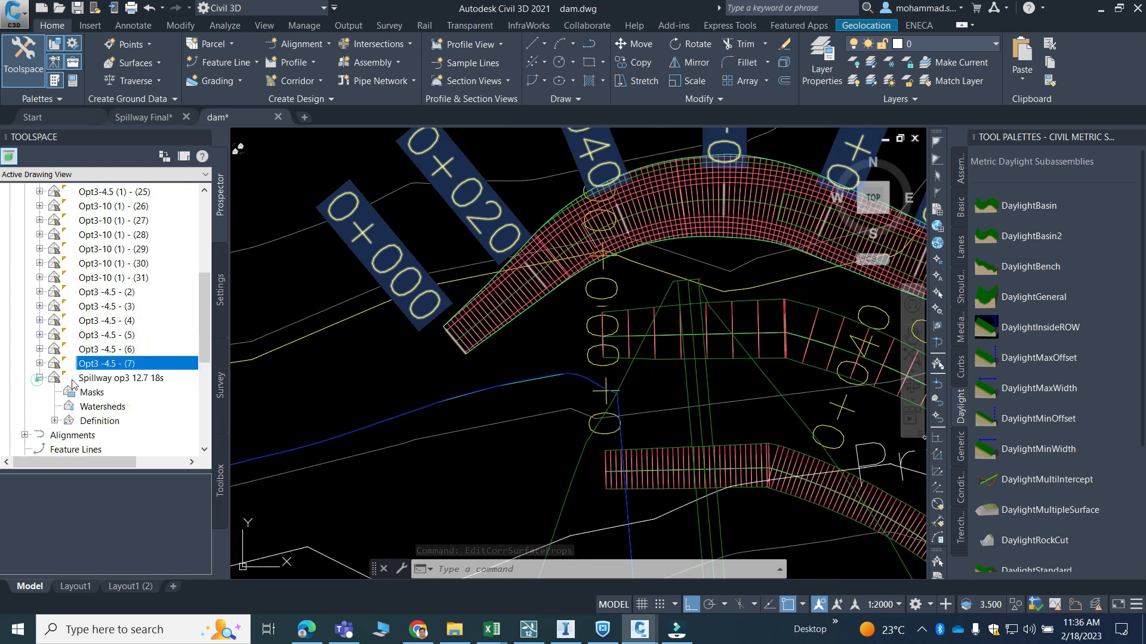
right_click(151, 381)
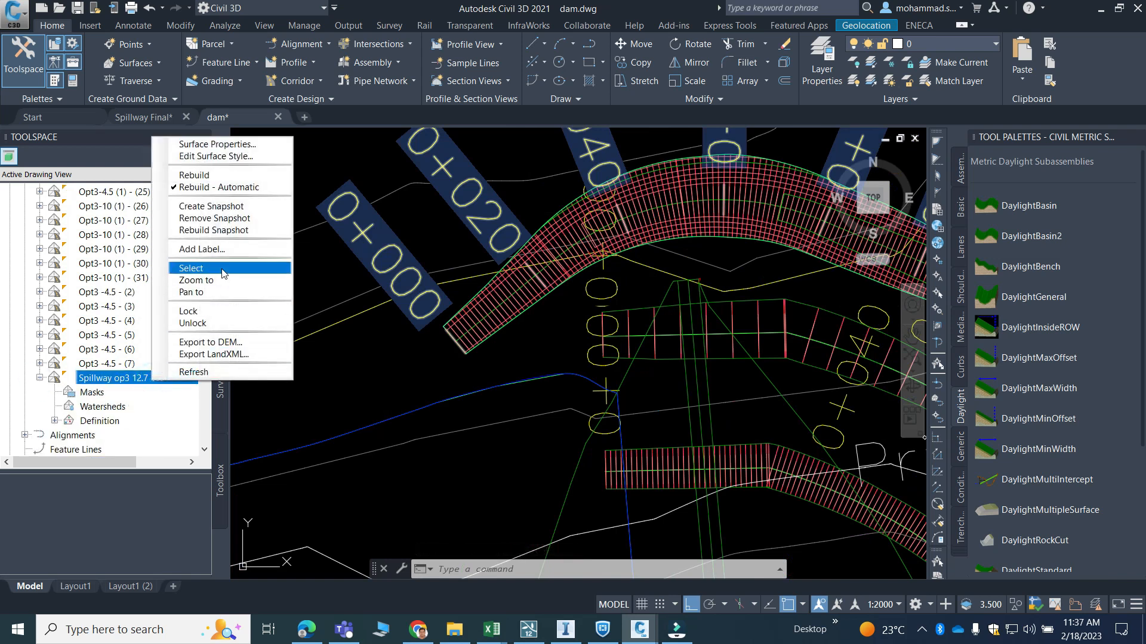
left_click(191, 268)
right_click(531, 238)
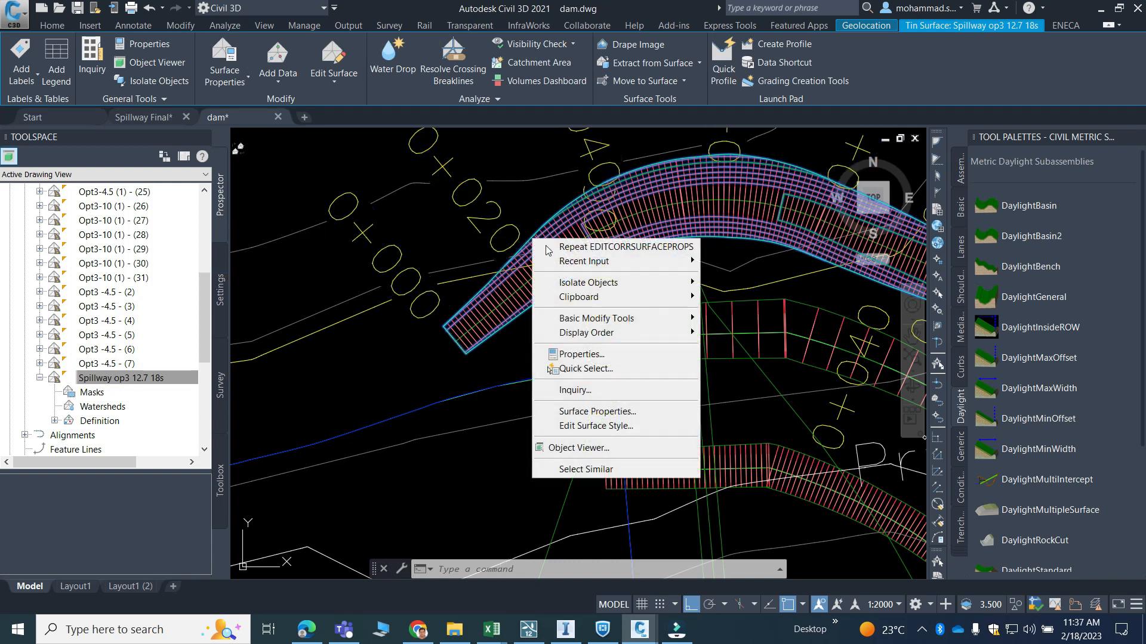
left_click(600, 453)
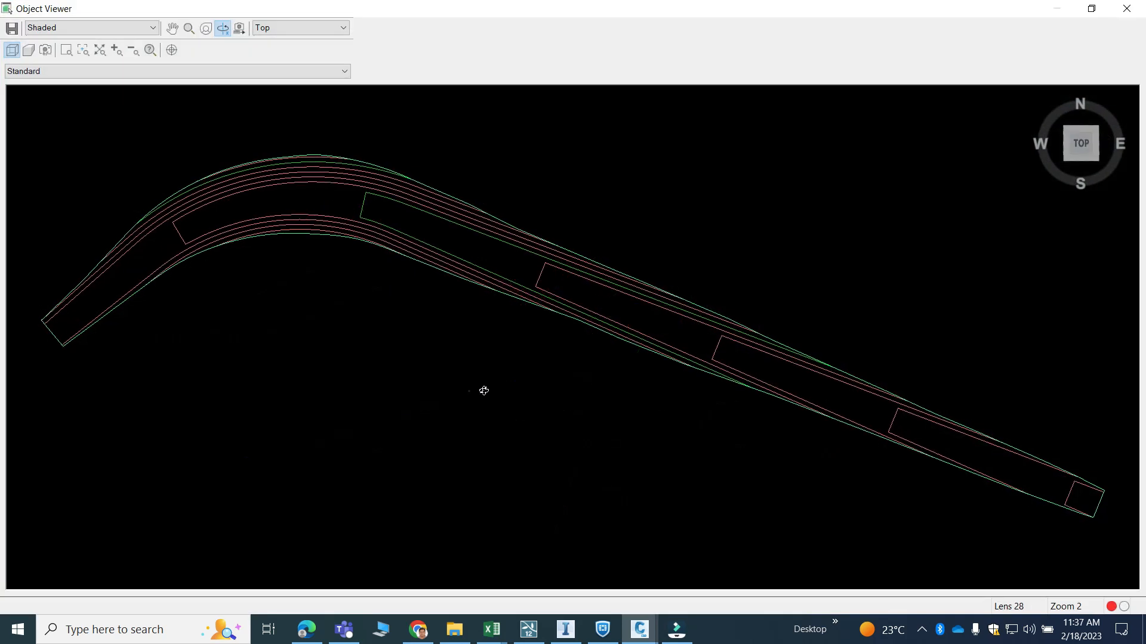
left_click_drag(469, 391, 595, 274)
mouse_move(397, 308)
left_mouse_down()
mouse_move(483, 422)
mouse_move(596, 460)
mouse_move(550, 463)
mouse_move(407, 427)
mouse_move(473, 429)
mouse_move(582, 473)
mouse_move(531, 401)
mouse_move(499, 436)
mouse_move(404, 391)
mouse_move(386, 330)
mouse_move(402, 304)
mouse_move(313, 359)
mouse_move(447, 435)
mouse_move(508, 436)
left_mouse_up()
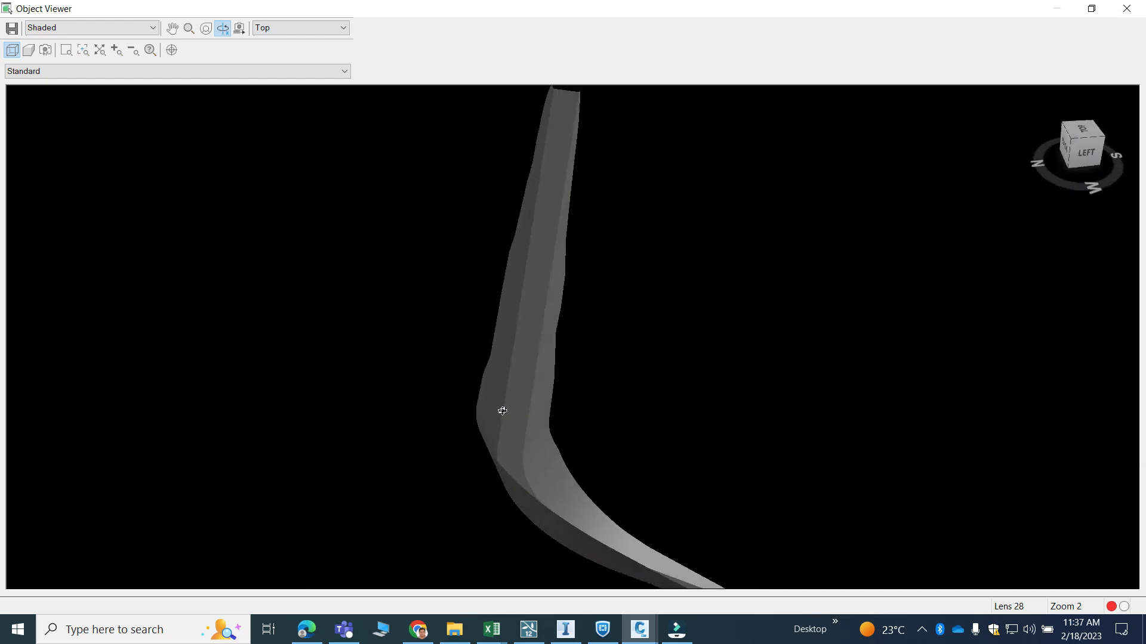
key("Escape")
Step: Export the Spillway op3 12.7 18s surface as a LandXML file into the Landxml folder
right_click(142, 380)
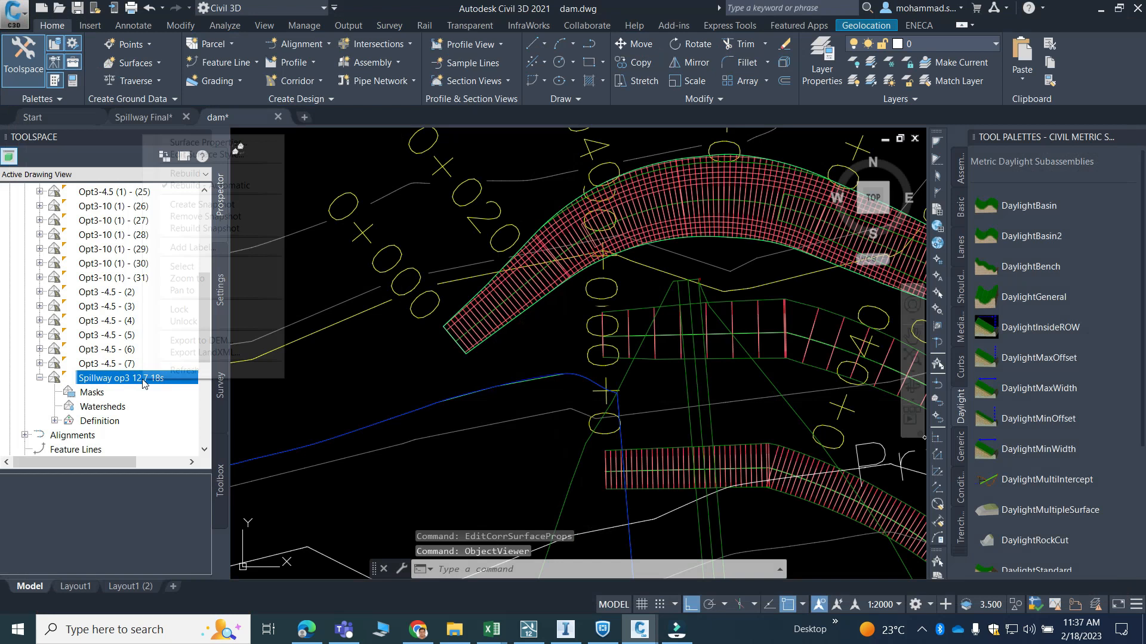
left_click(206, 354)
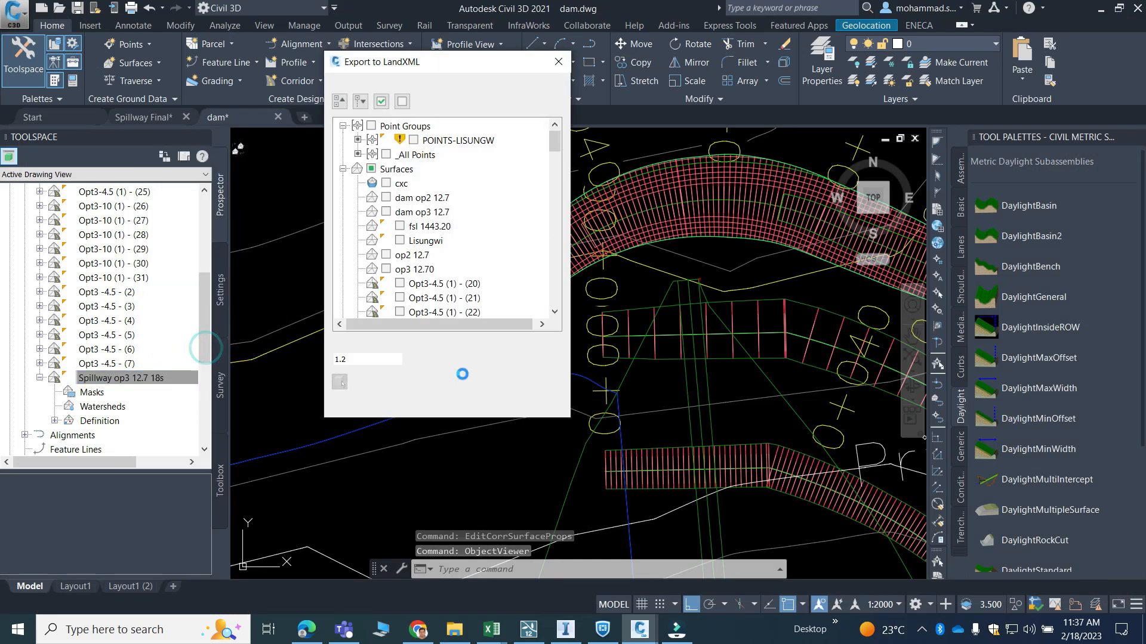
left_click(411, 401)
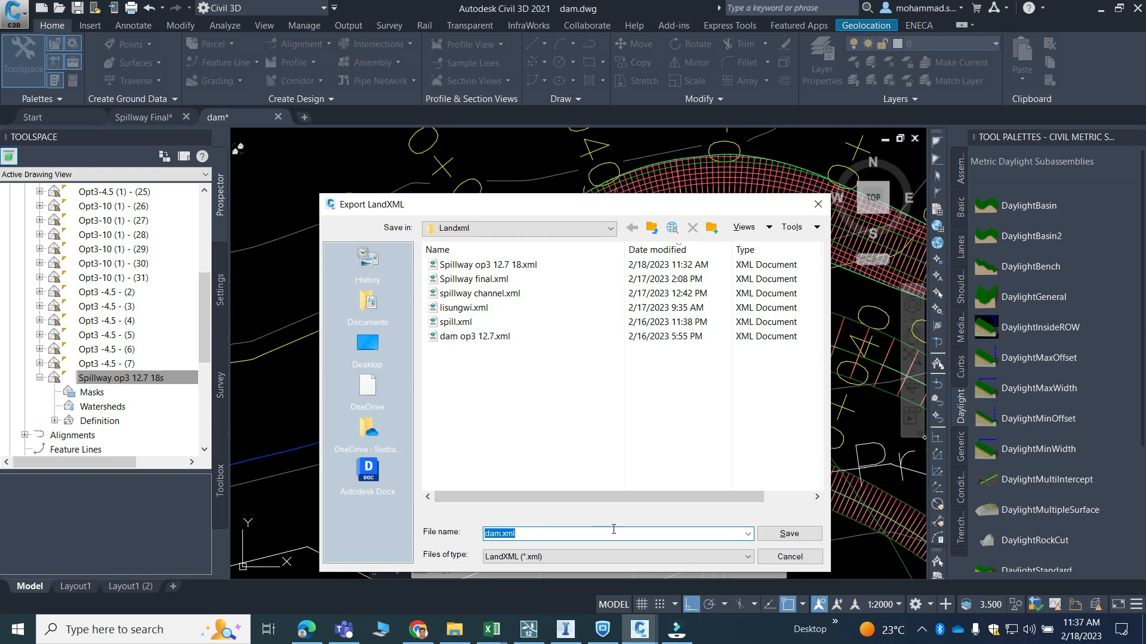
left_click(786, 534)
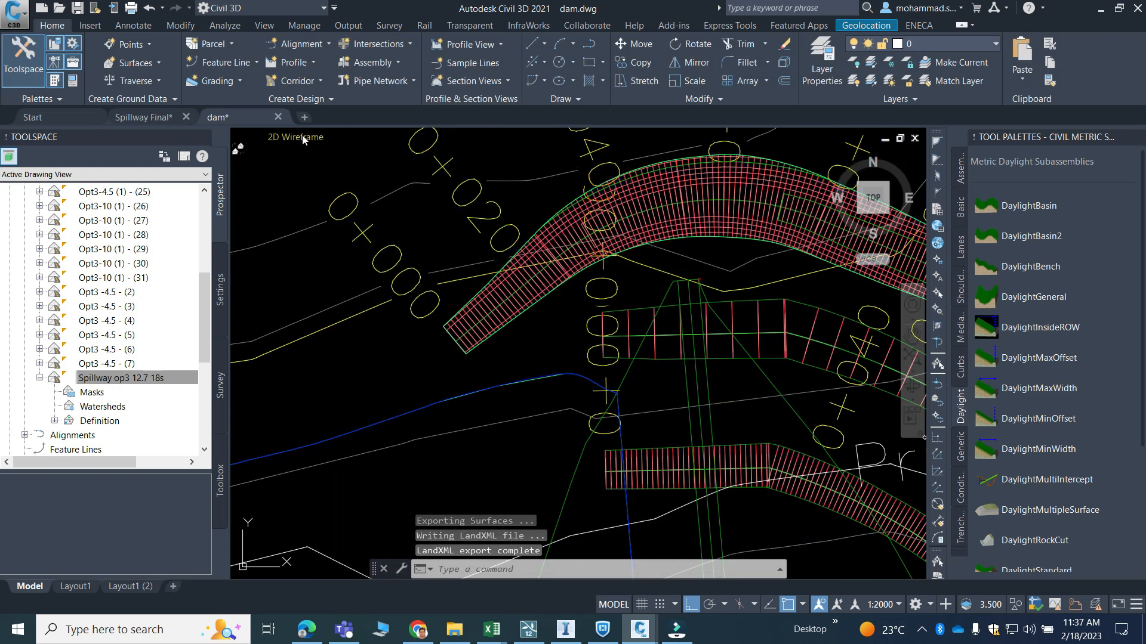
Step: Create a new blank drawing alongside the dam drawing
left_click(304, 118)
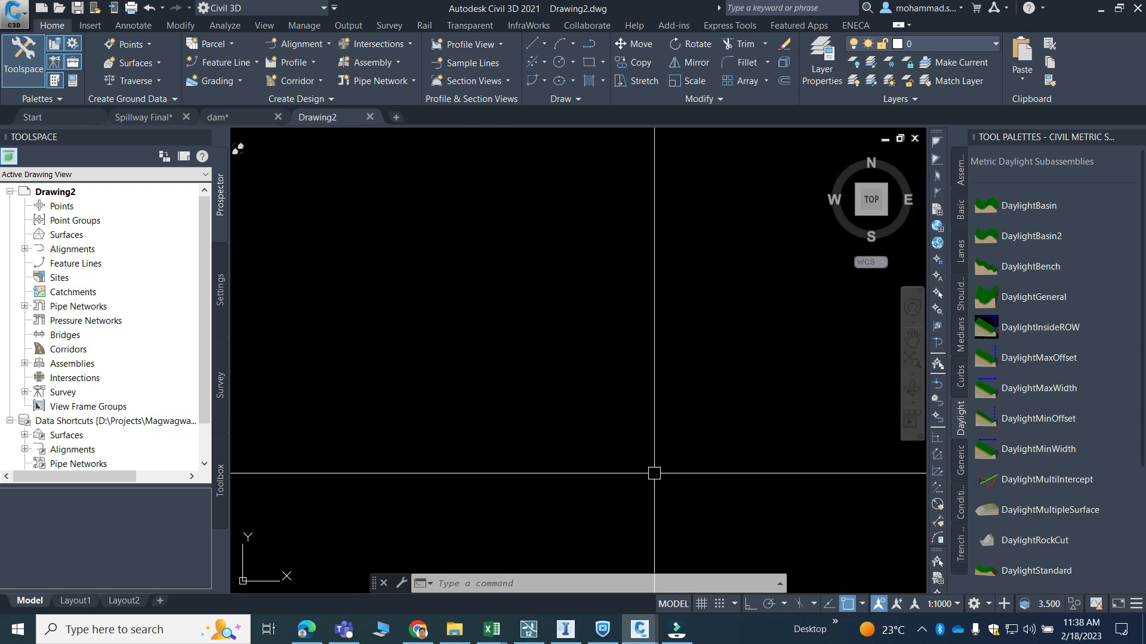
left_click(684, 636)
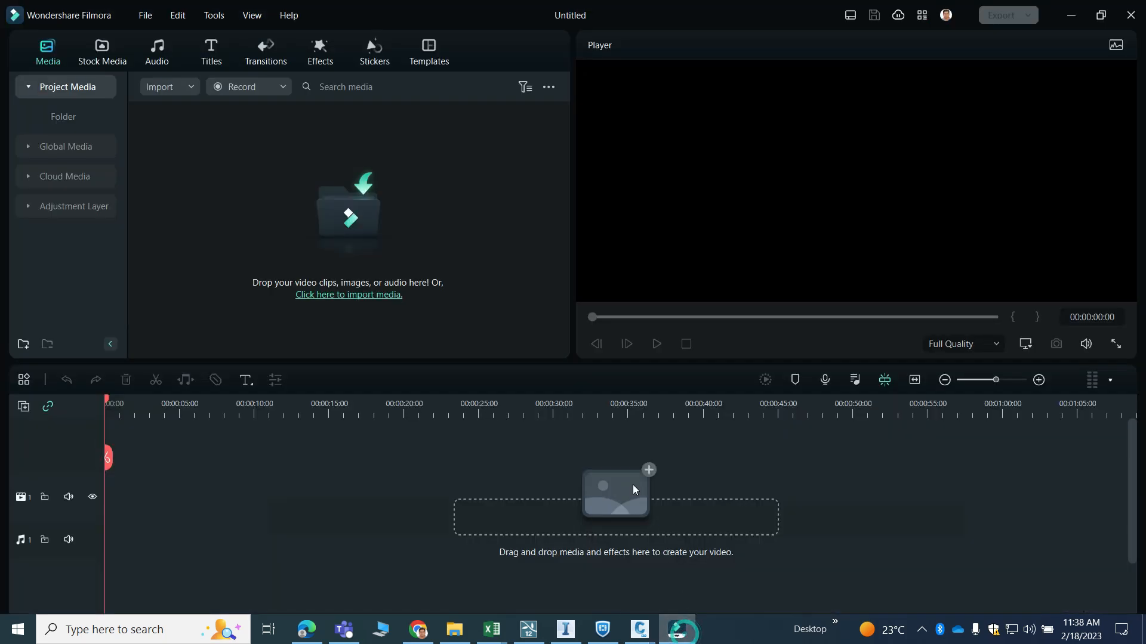